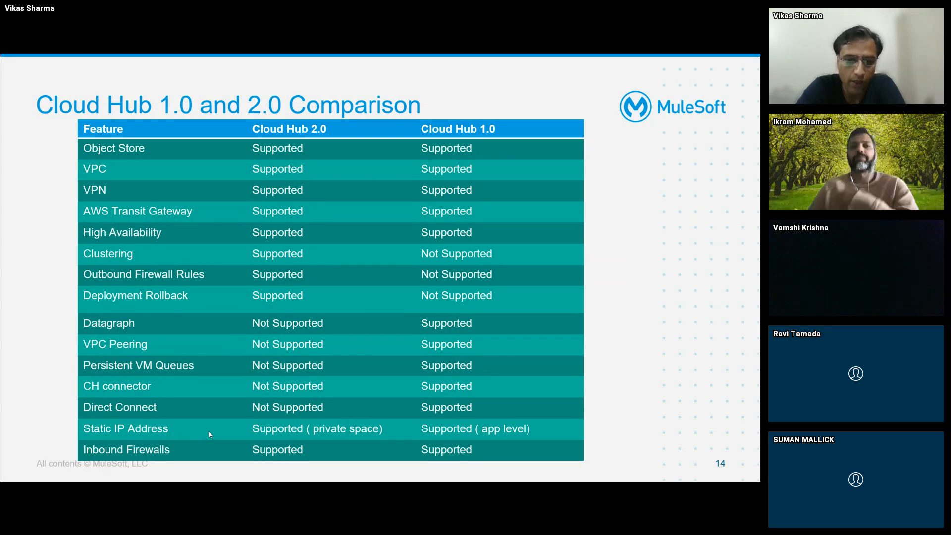
# - Step through slides 14–15, then leave the slideshow for the Features of CloudHub 2.0 page
pyautogui.press('Right')
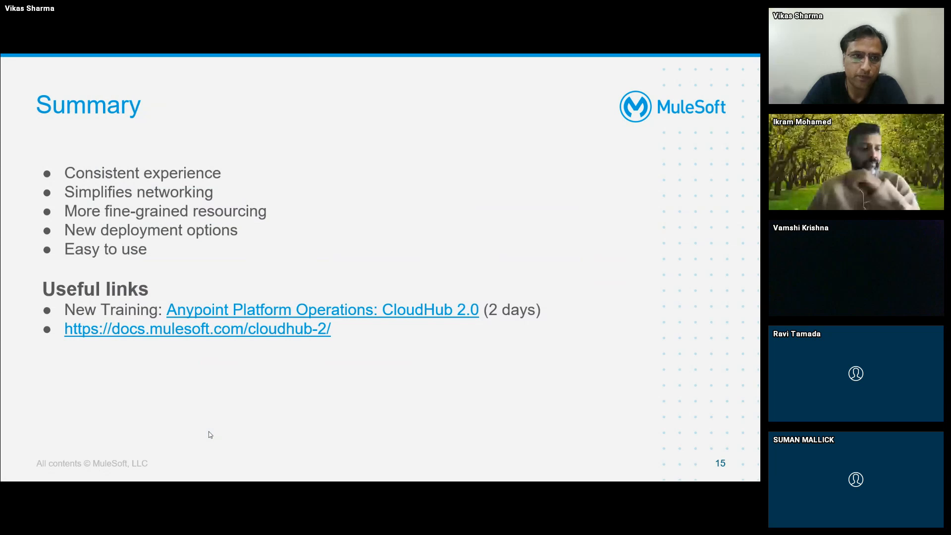
pyautogui.press('Right')
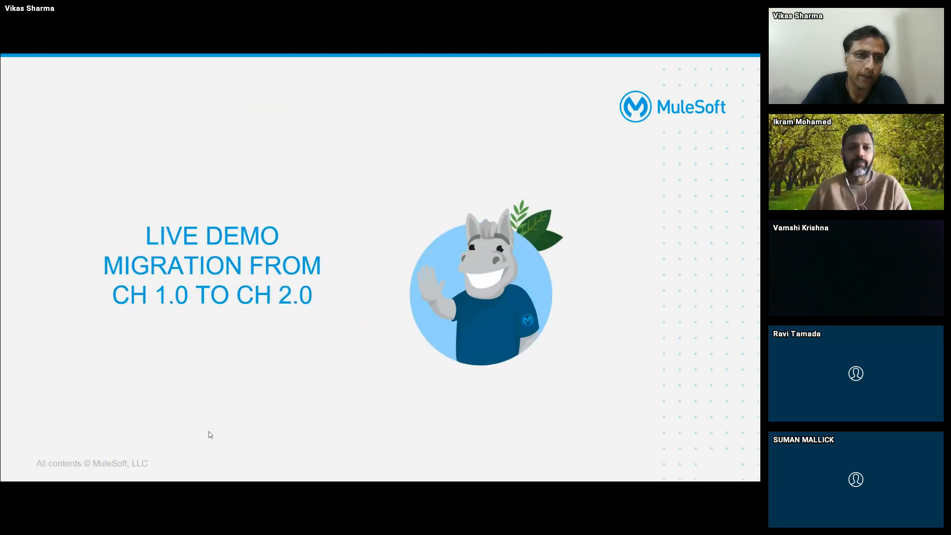
pyautogui.press('Left')
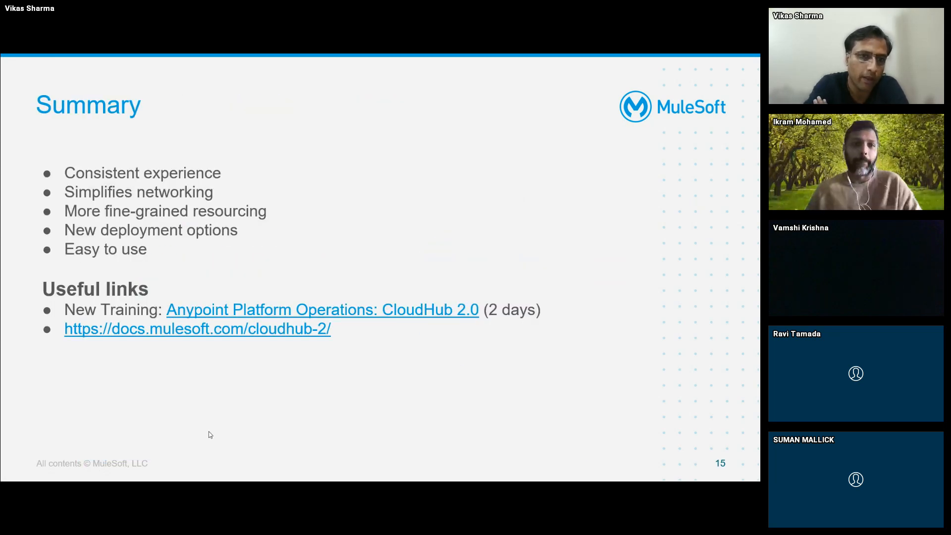
pyautogui.hotkey('alt', 'Tab')
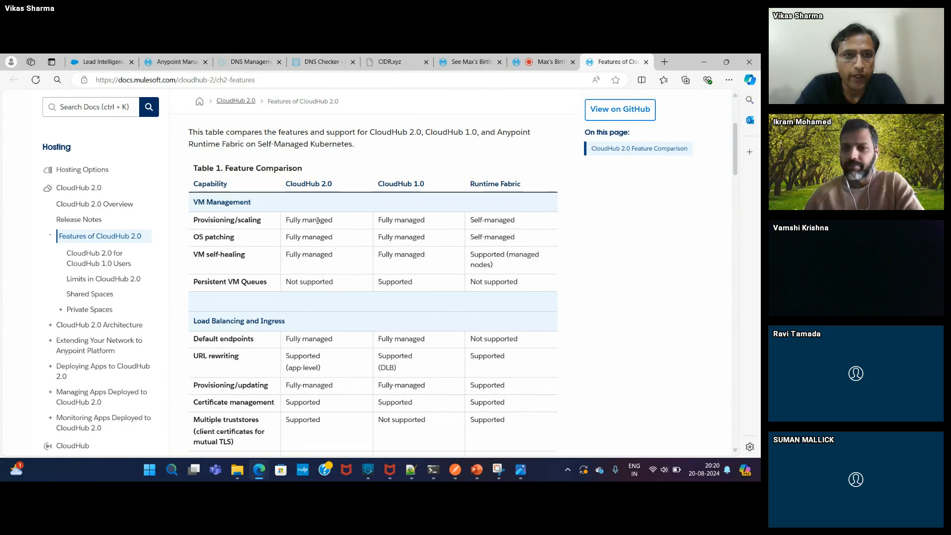
# - Go to Runtime Manager and list the Sandbox private spaces, including demo-m1, demo-meet and privateDemo
pyautogui.click(177, 62)
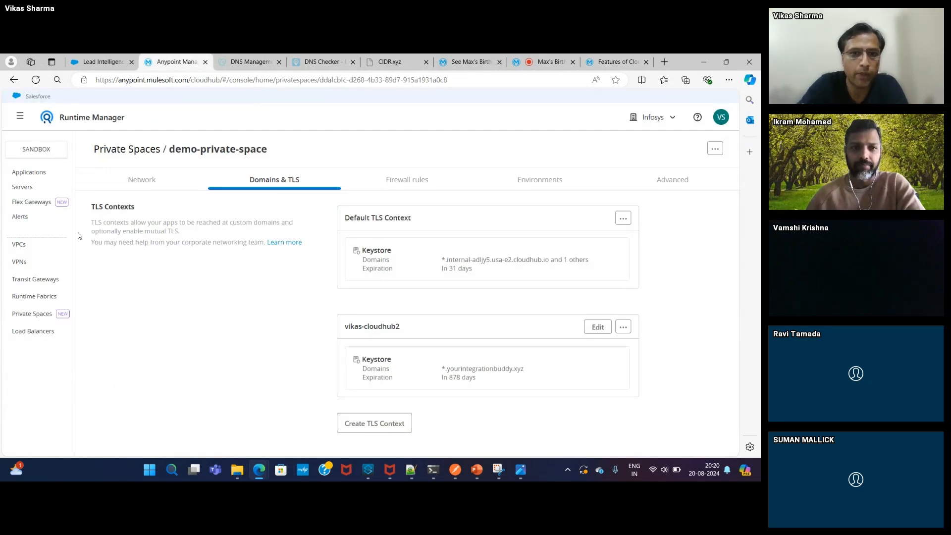
pyautogui.click(21, 117)
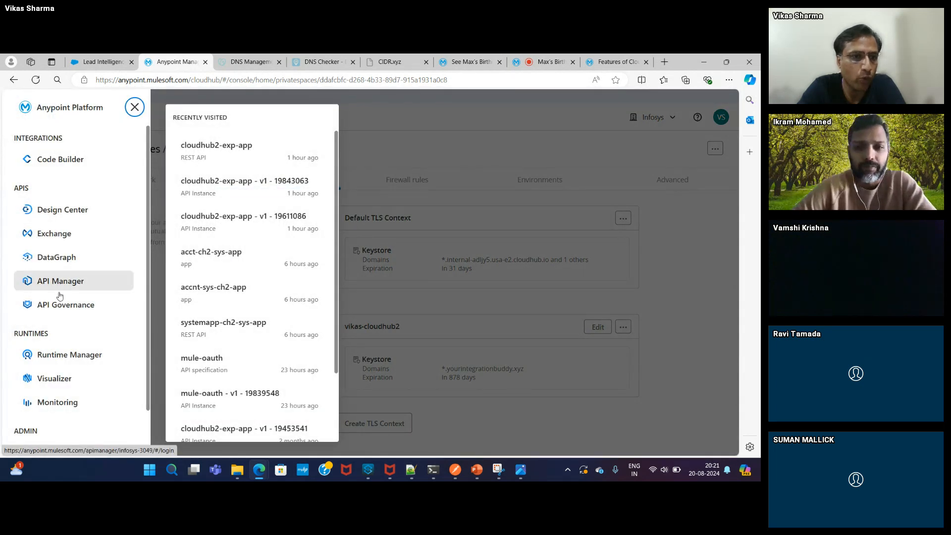
pyautogui.click(63, 356)
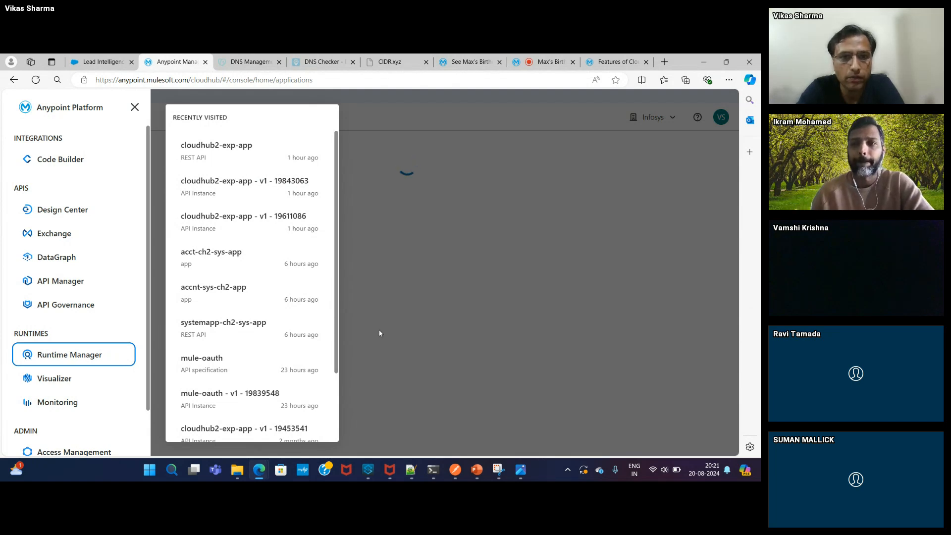
pyautogui.click(428, 207)
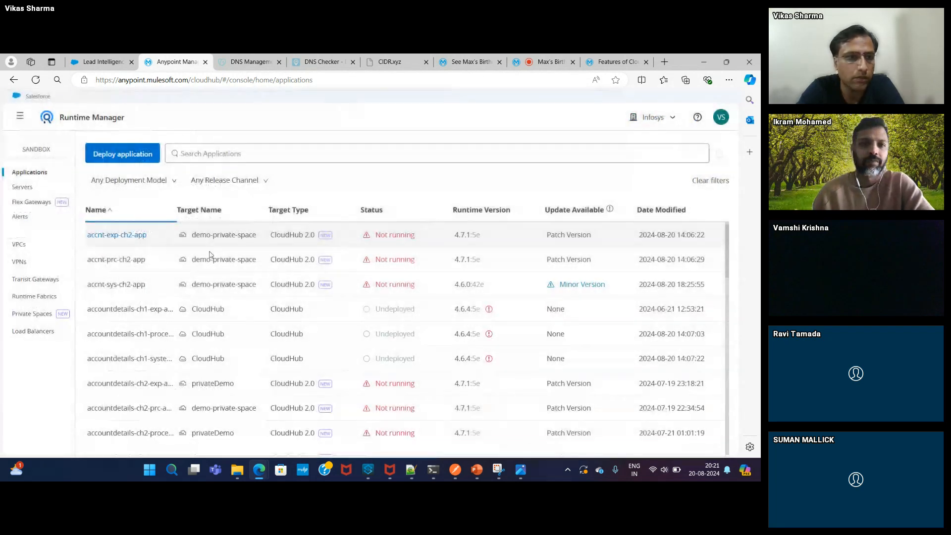
pyautogui.click(33, 315)
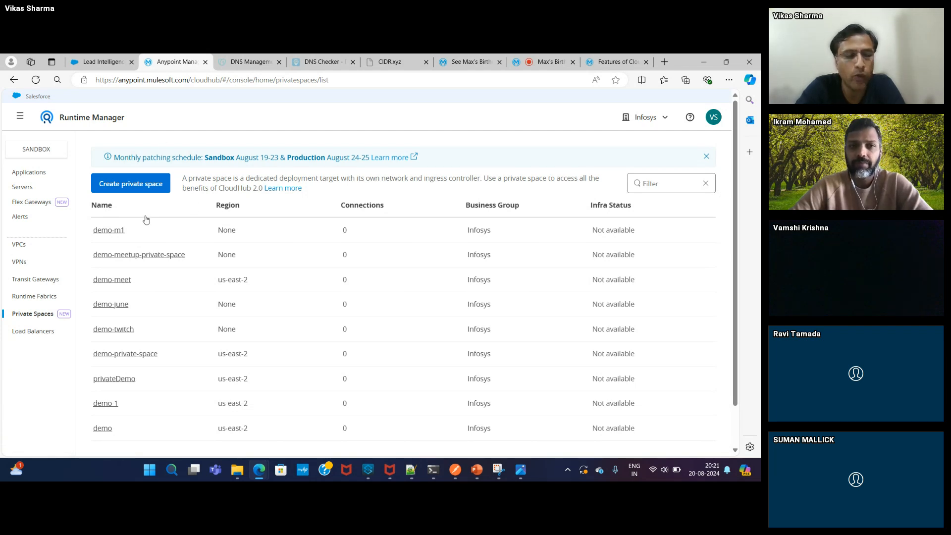
# - Create a new private space named 'demo-private-space'
pyautogui.click(129, 185)
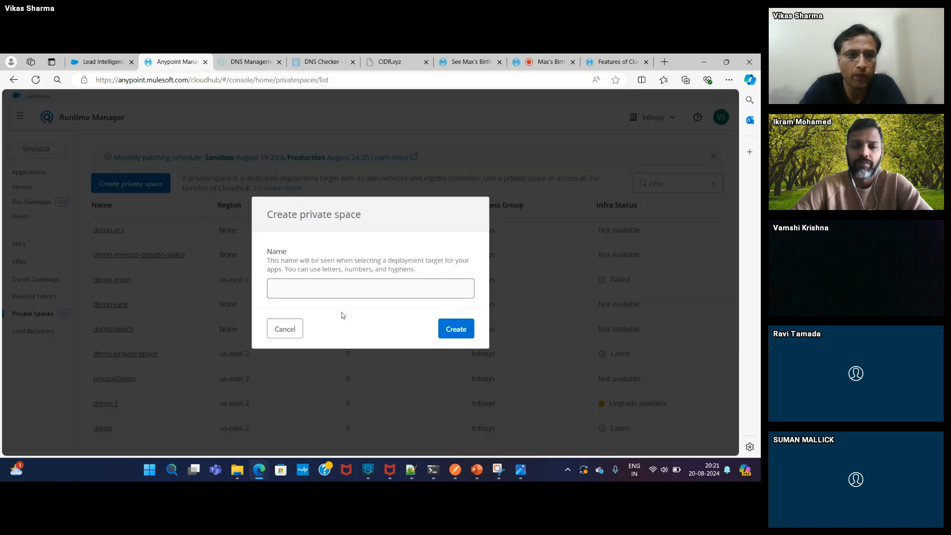
pyautogui.click(309, 290)
pyautogui.write('dem')
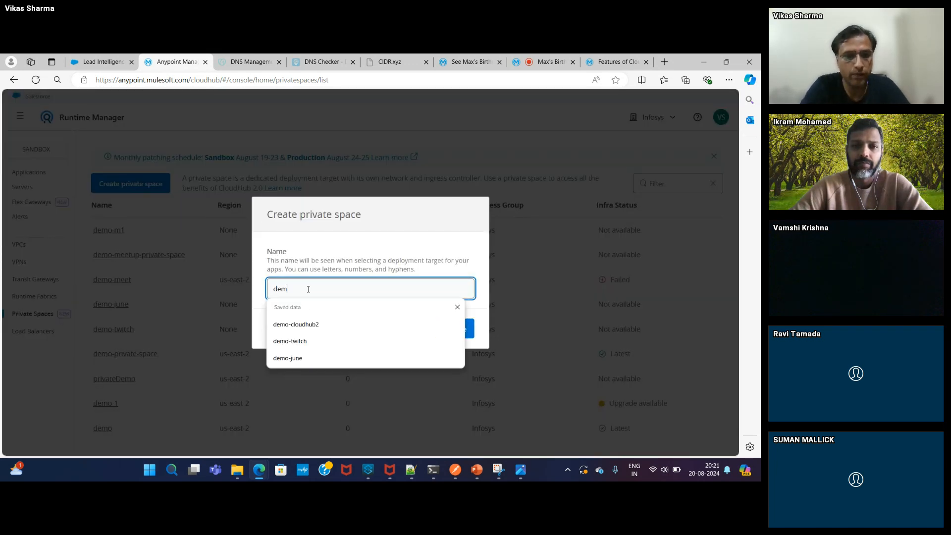
pyautogui.write('o-private')
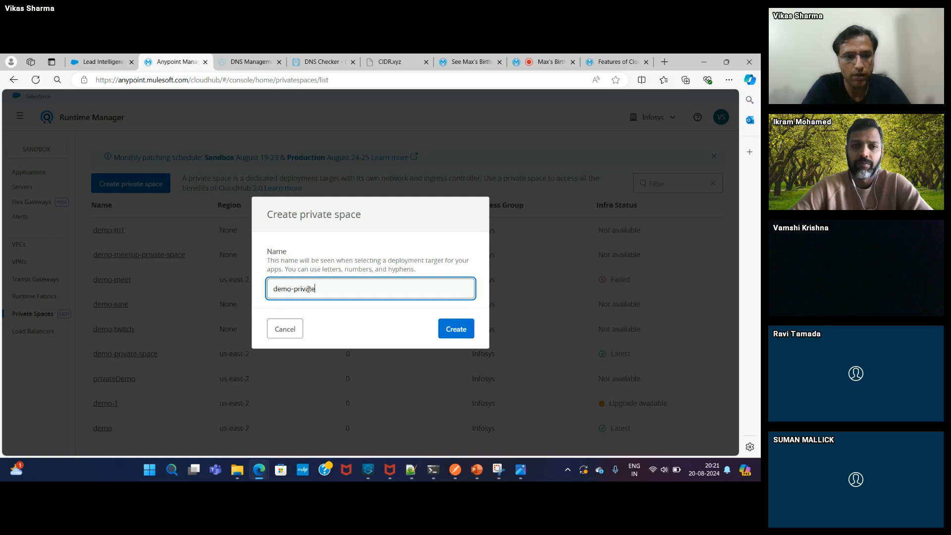
pyautogui.write('-spaces')
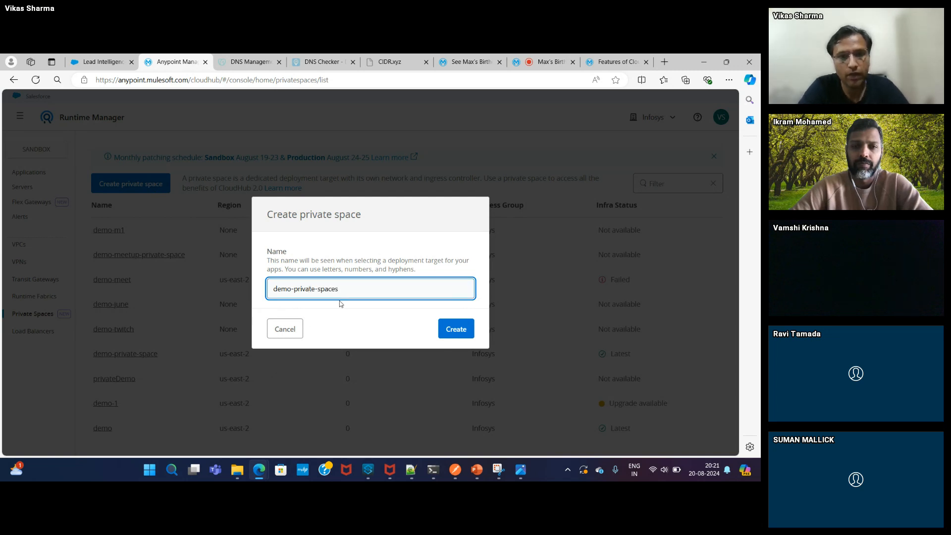
pyautogui.click(452, 330)
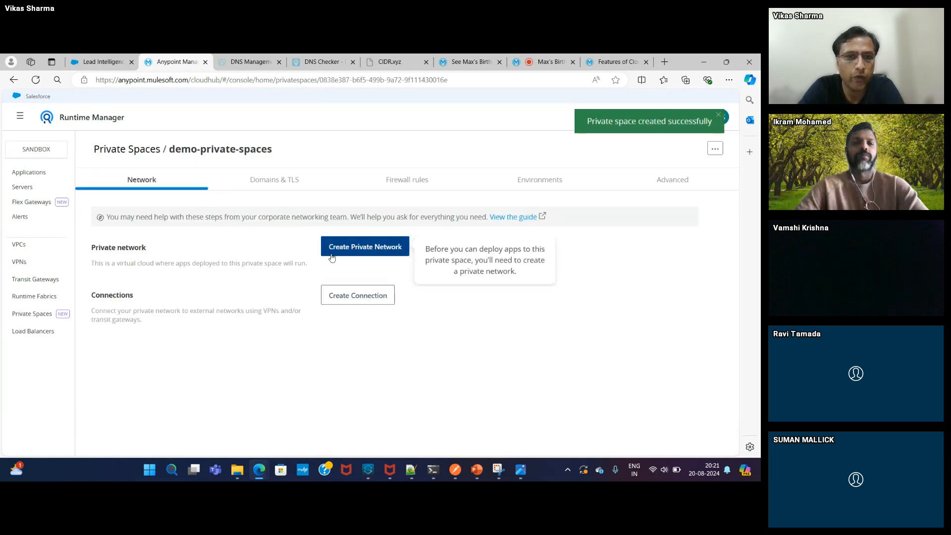
pyautogui.click(367, 257)
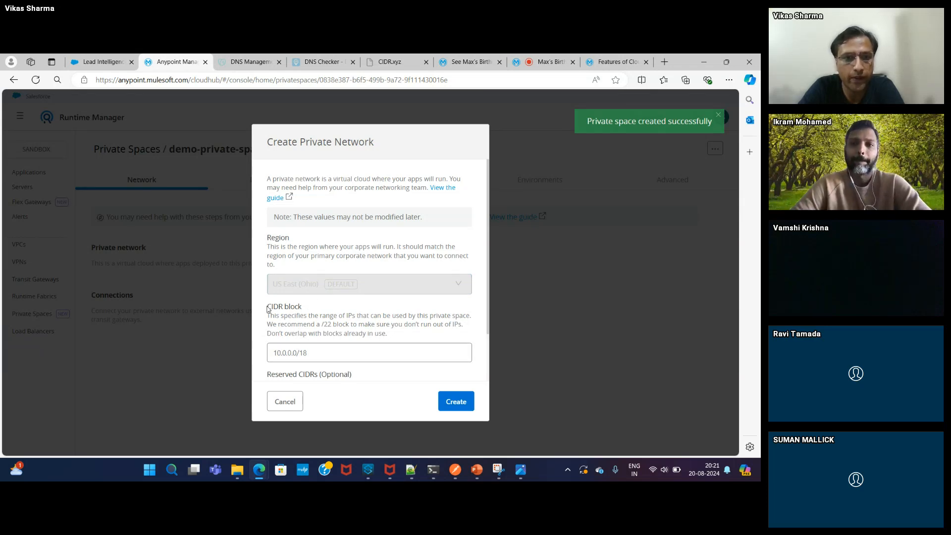
pyautogui.moveTo(267, 307); pyautogui.dragTo(302, 310)
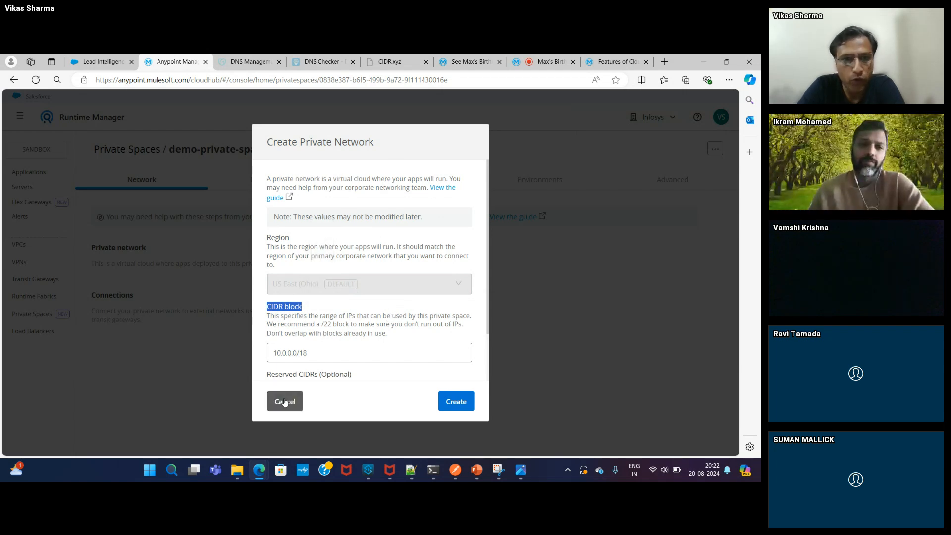
pyautogui.click(285, 402)
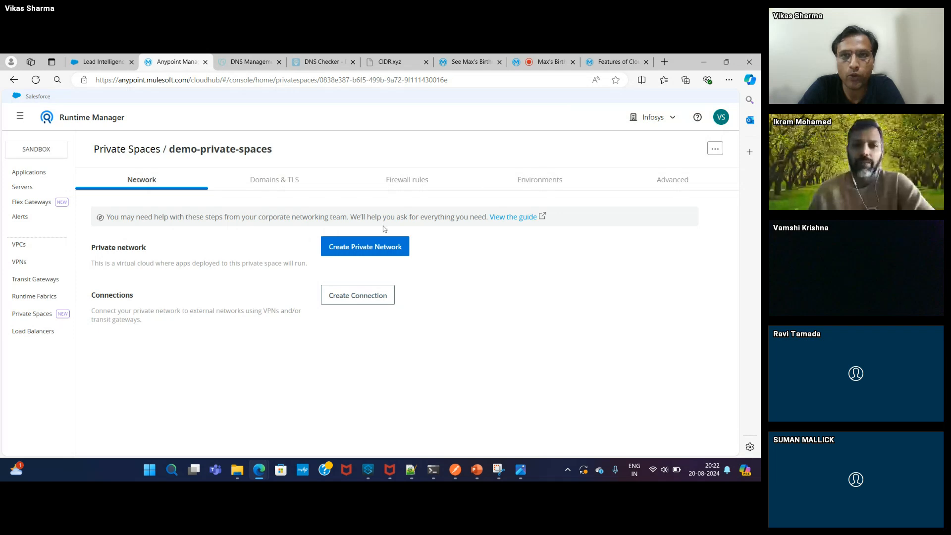
# - Try prefixes /16 and /18, then settle on 10.88.135.144/20: netmask 255.255.240.0, 4,096 addresses
pyautogui.click(395, 69)
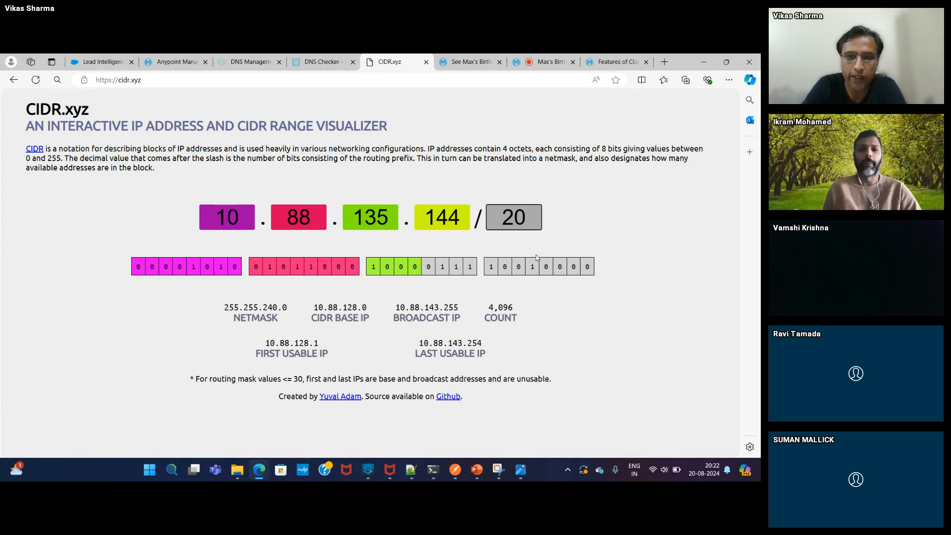
pyautogui.press('BackSpace')
pyautogui.press('BackSpace')
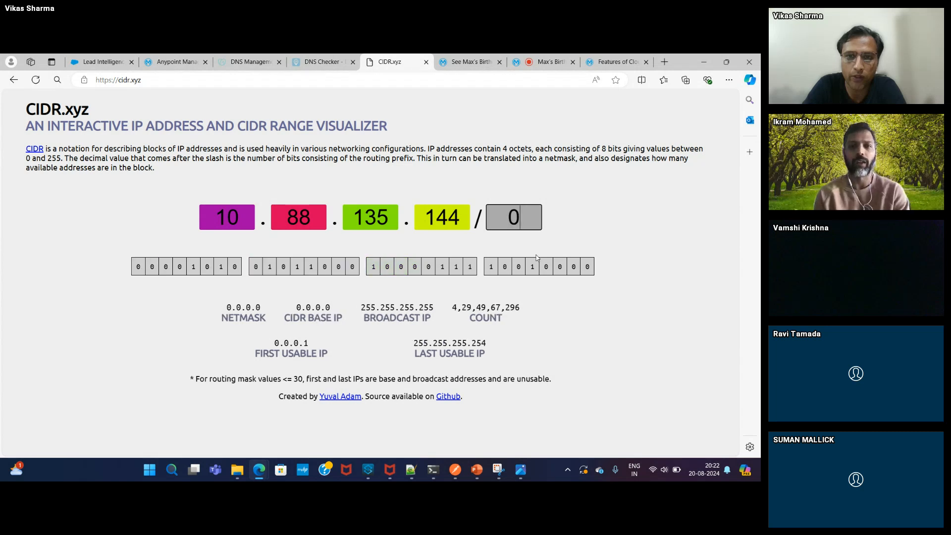
pyautogui.write('16')
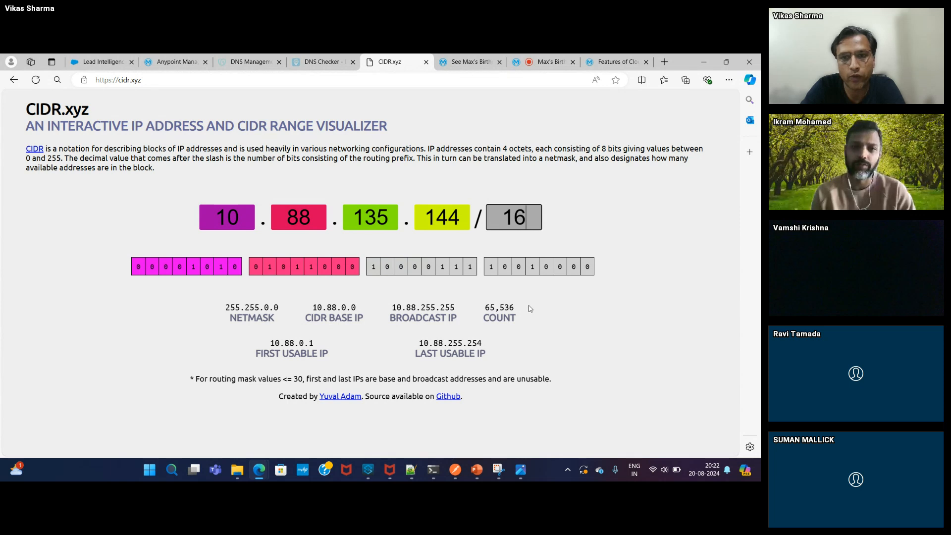
pyautogui.press('BackSpace')
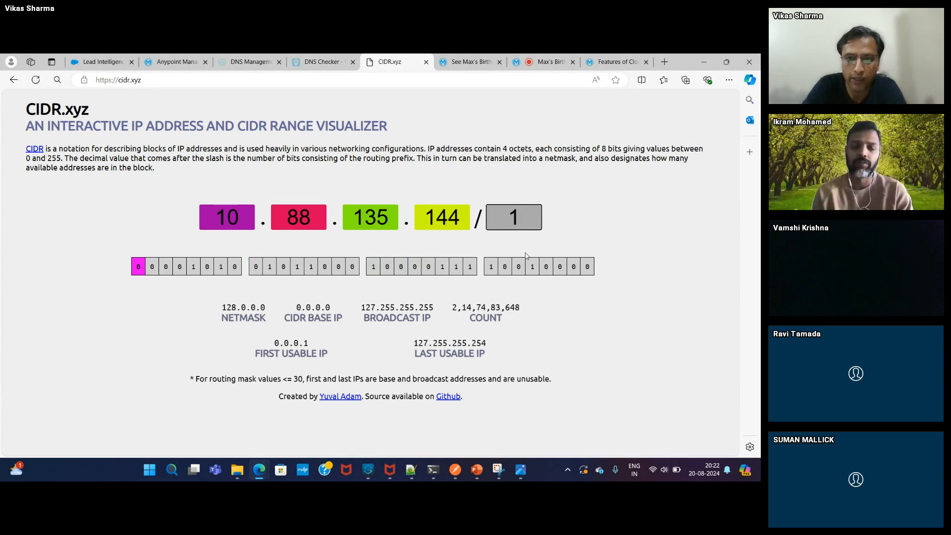
pyautogui.write('8')
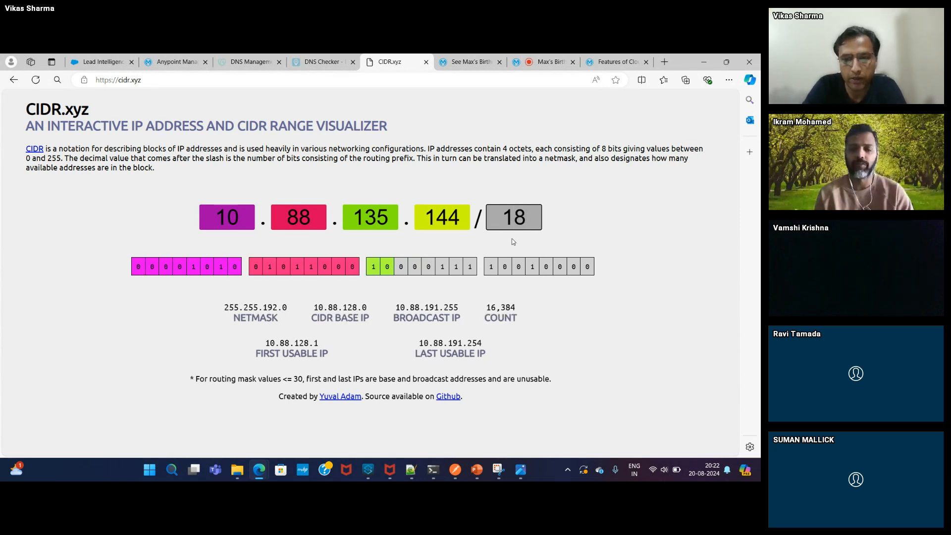
pyautogui.press('BackSpace')
pyautogui.press('BackSpace')
pyautogui.write('20')
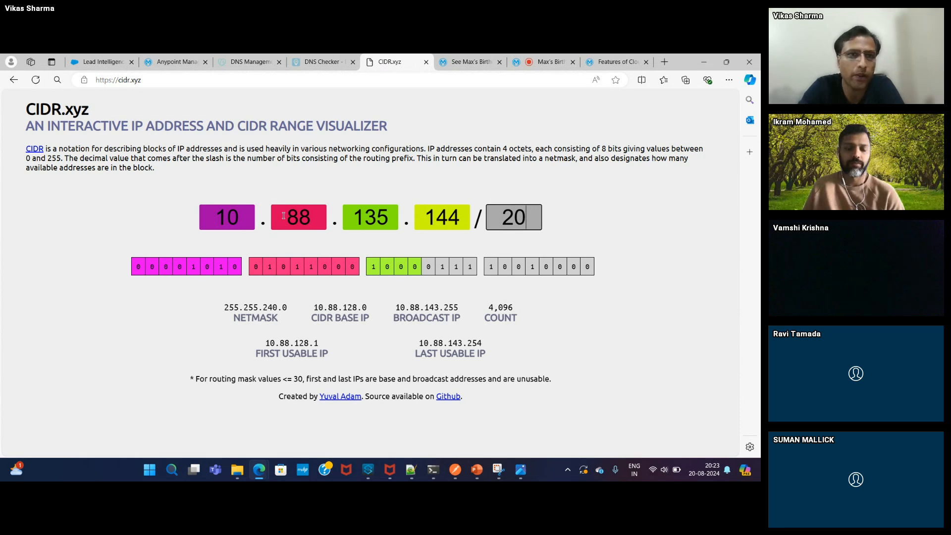
# - Open demo-private-space's network details from the Private Spaces list
pyautogui.click(173, 63)
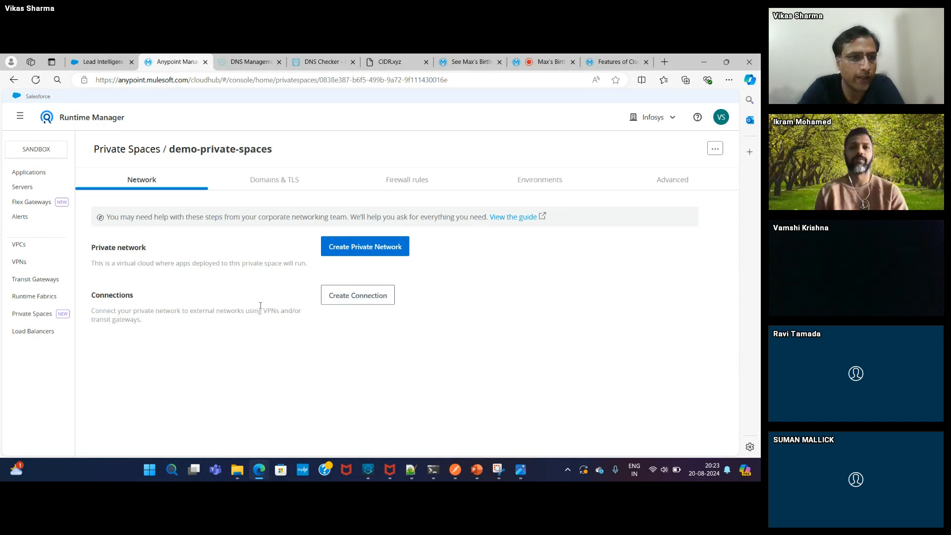
pyautogui.click(31, 314)
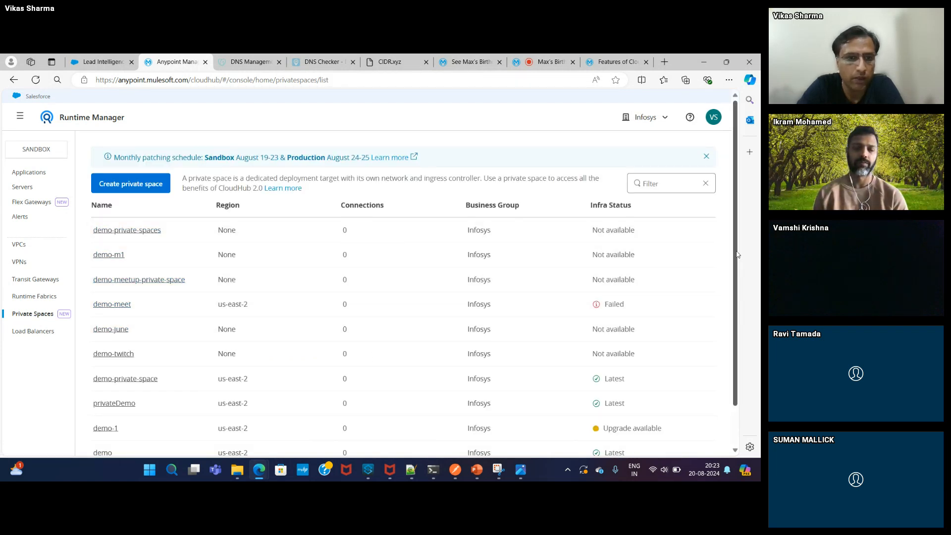
pyautogui.moveTo(736, 254); pyautogui.dragTo(733, 307)
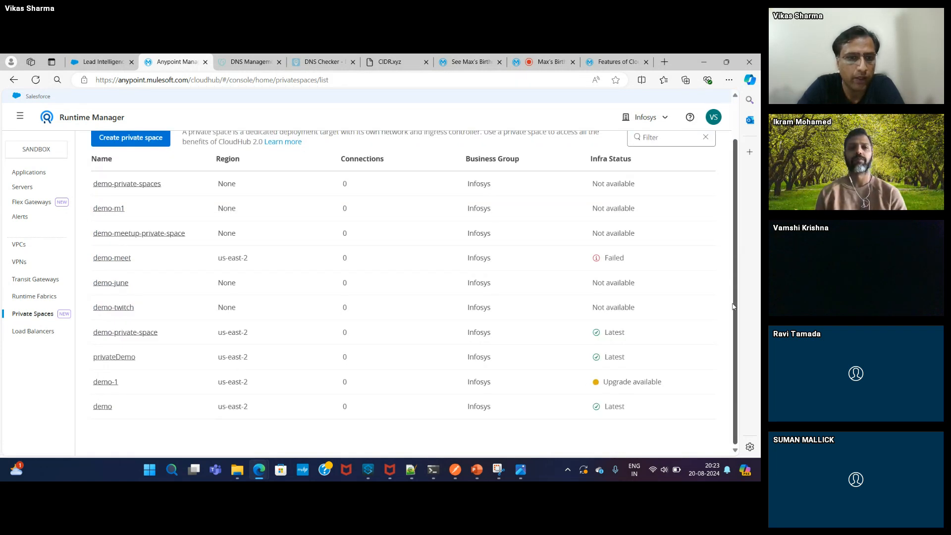
pyautogui.click(117, 334)
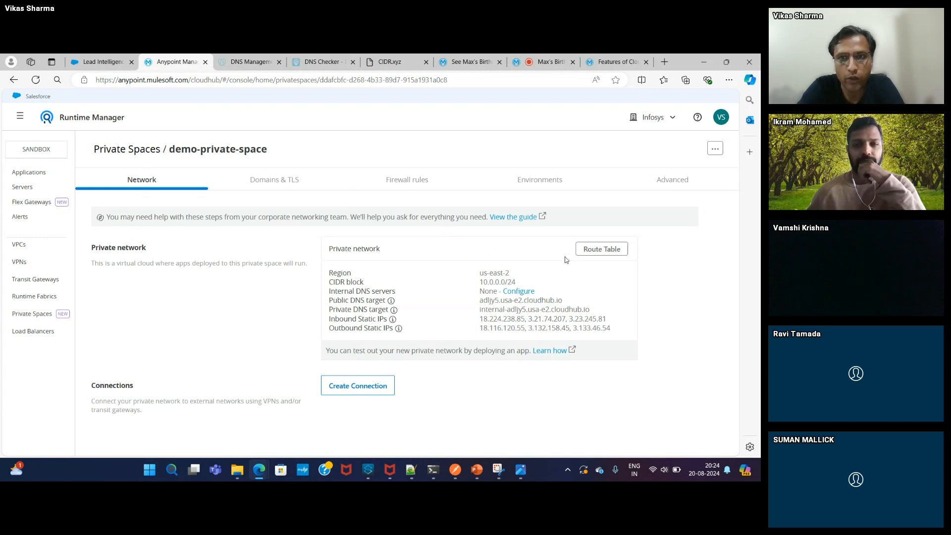
# - Change the CIDR.xyz prefix to /24, confirm 256 addresses, then return to the network page
pyautogui.click(403, 63)
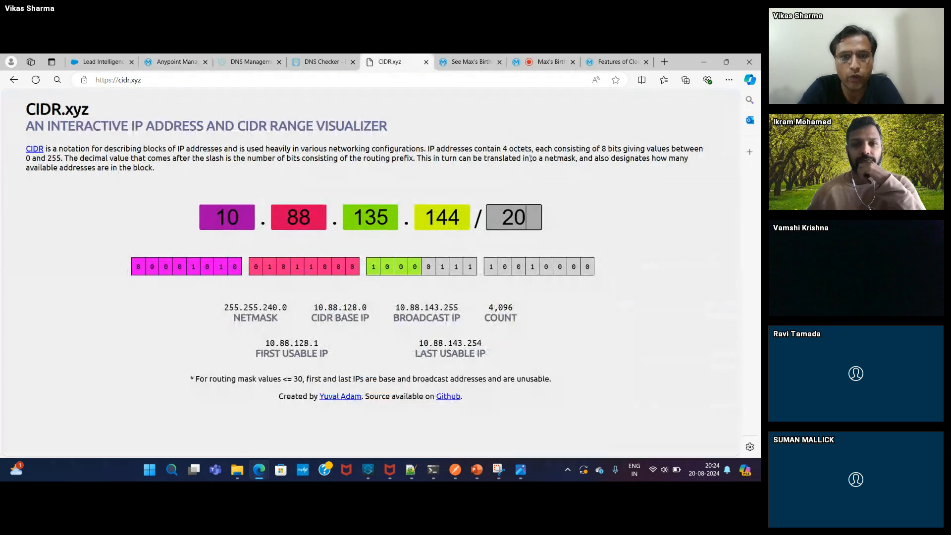
pyautogui.press('BackSpace')
pyautogui.write('4')
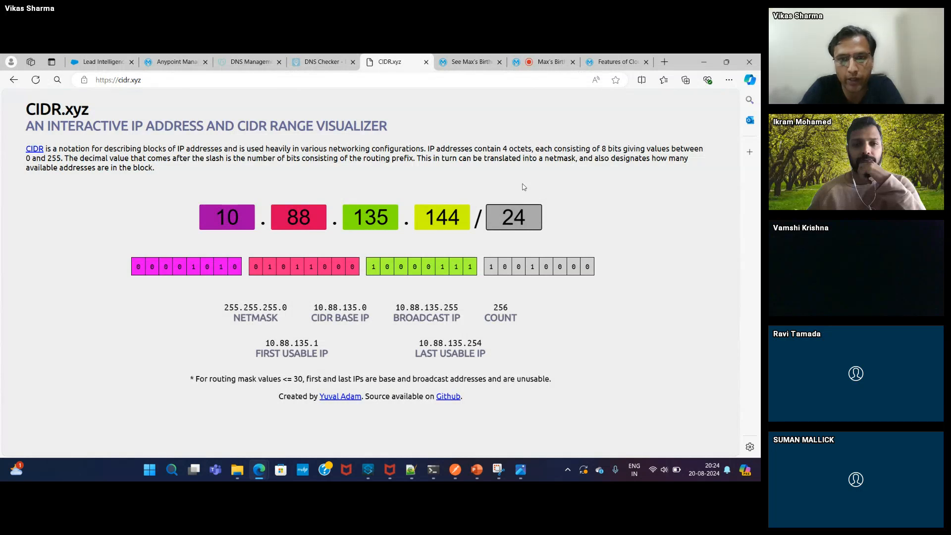
pyautogui.moveTo(492, 311); pyautogui.dragTo(516, 311)
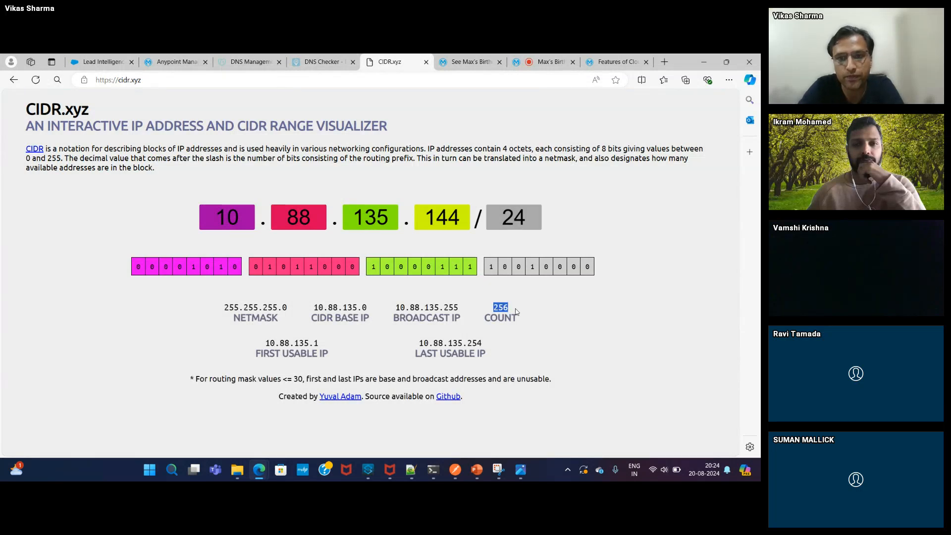
pyautogui.click(171, 64)
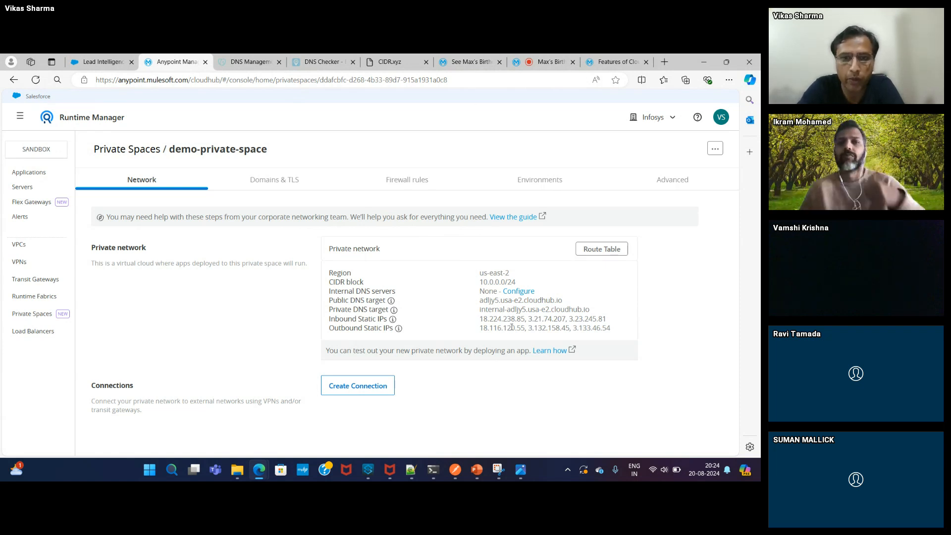
pyautogui.moveTo(394, 310)
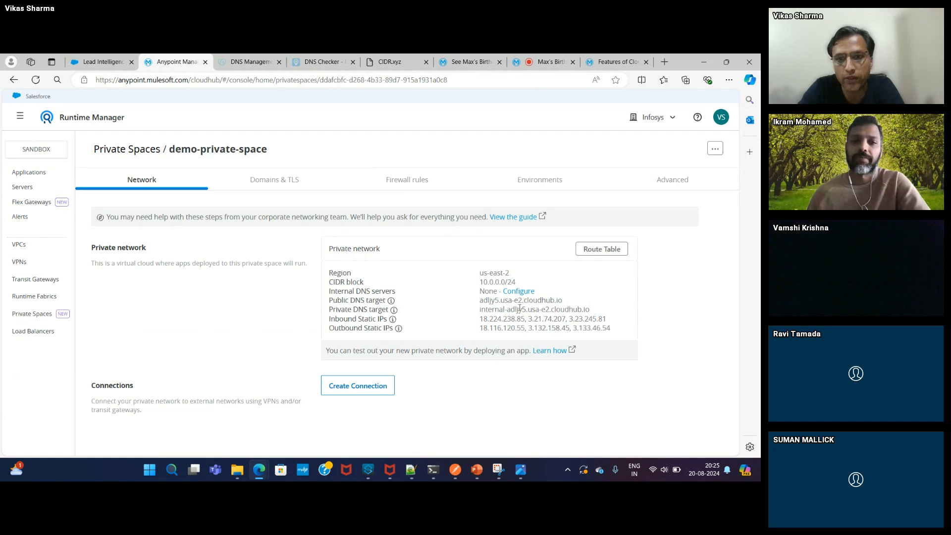
# - Point out the region in the Public DNS target, then view the Default and vikas-cloudhub2 TLS contexts
pyautogui.moveTo(500, 301); pyautogui.dragTo(522, 302)
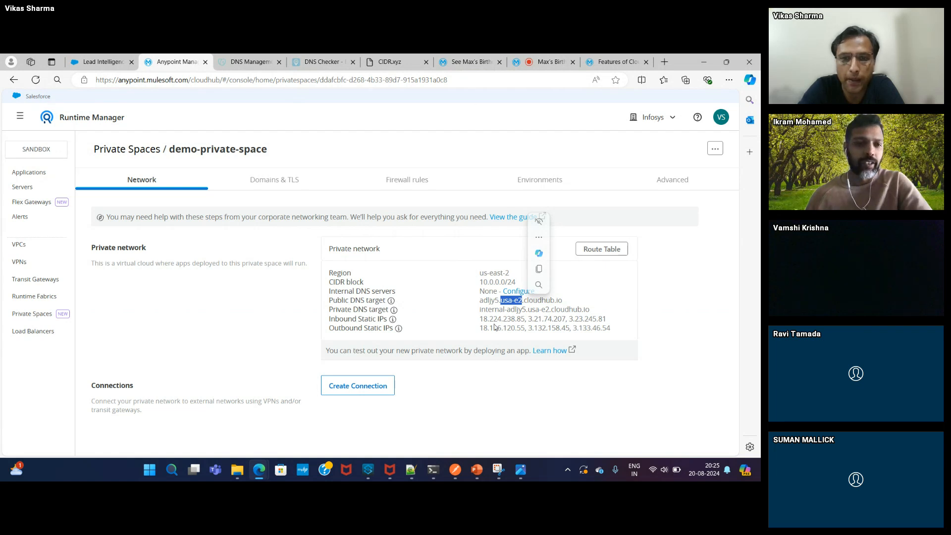
pyautogui.click(486, 322)
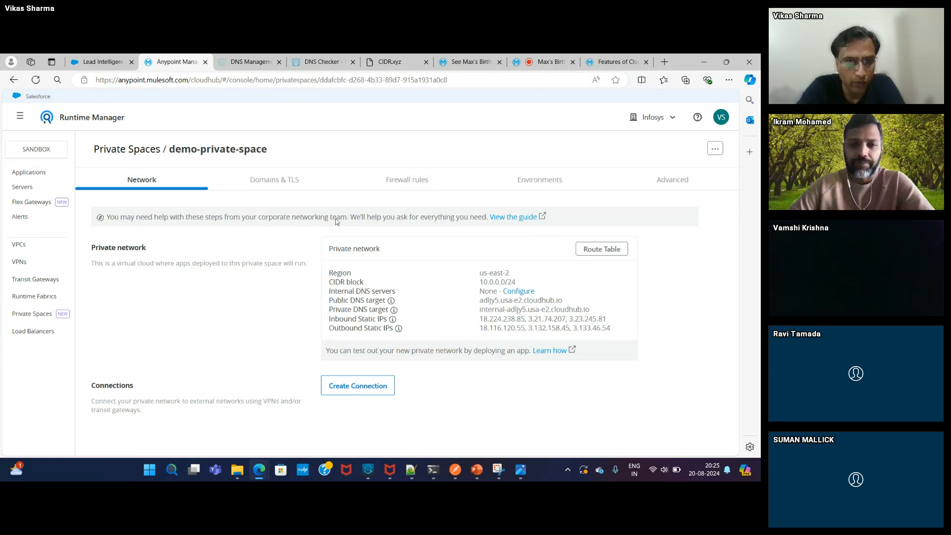
pyautogui.click(283, 183)
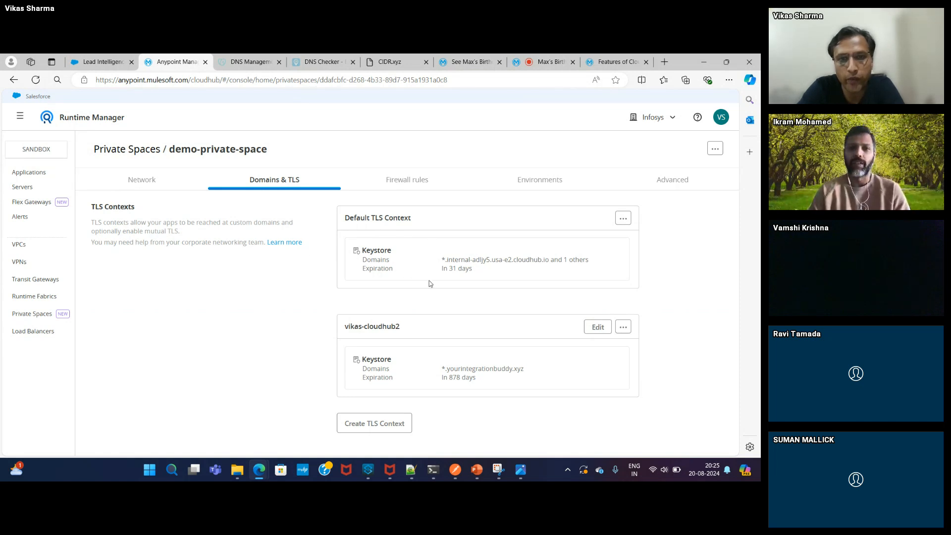
pyautogui.click(618, 222)
pyautogui.click(557, 236)
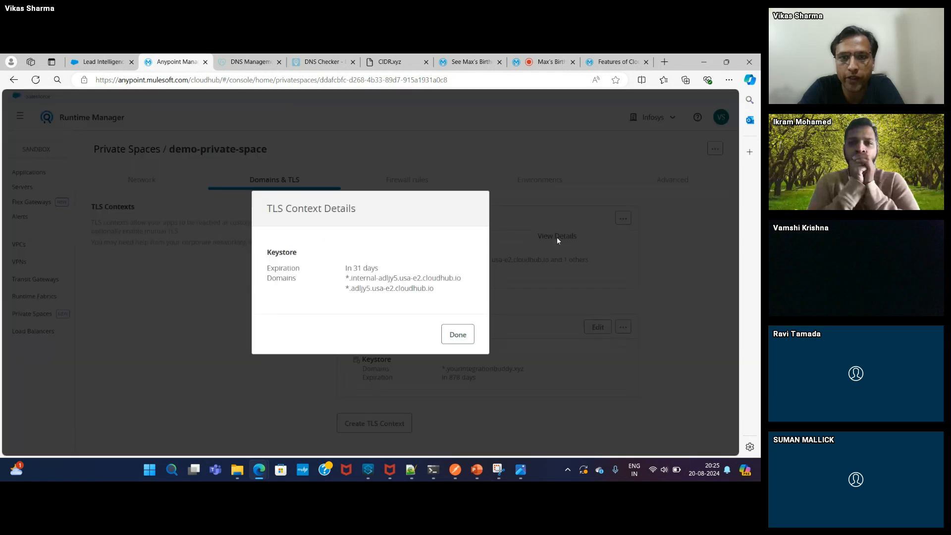
pyautogui.moveTo(350, 290); pyautogui.dragTo(435, 294)
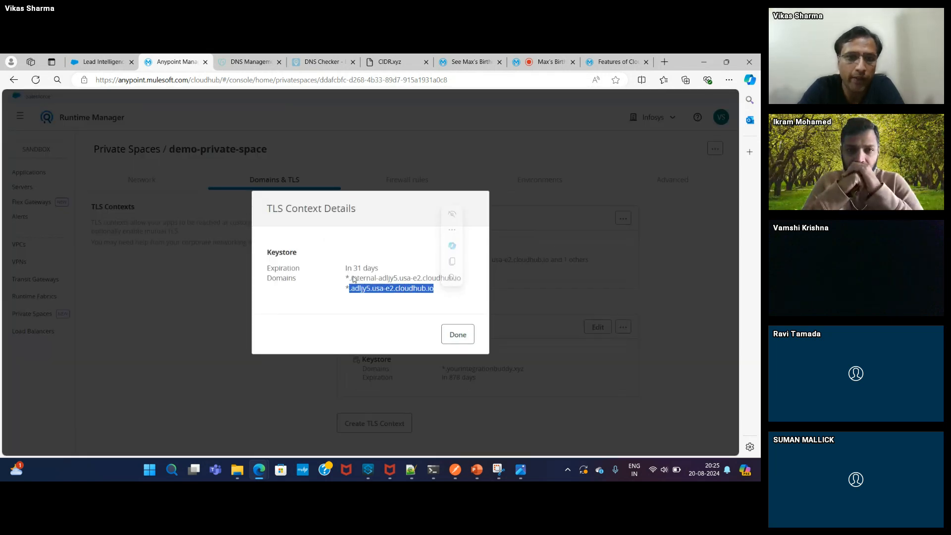
pyautogui.moveTo(351, 278); pyautogui.dragTo(465, 280)
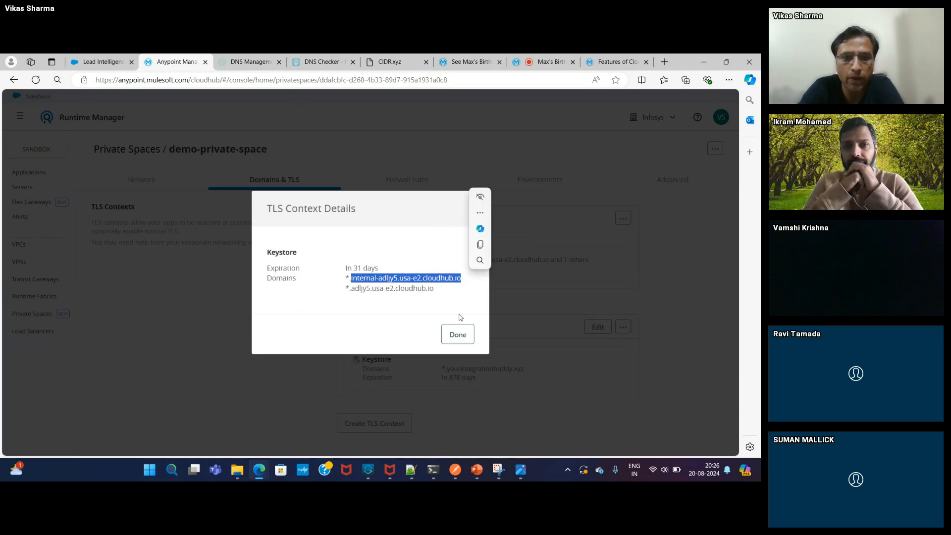
pyautogui.click(458, 334)
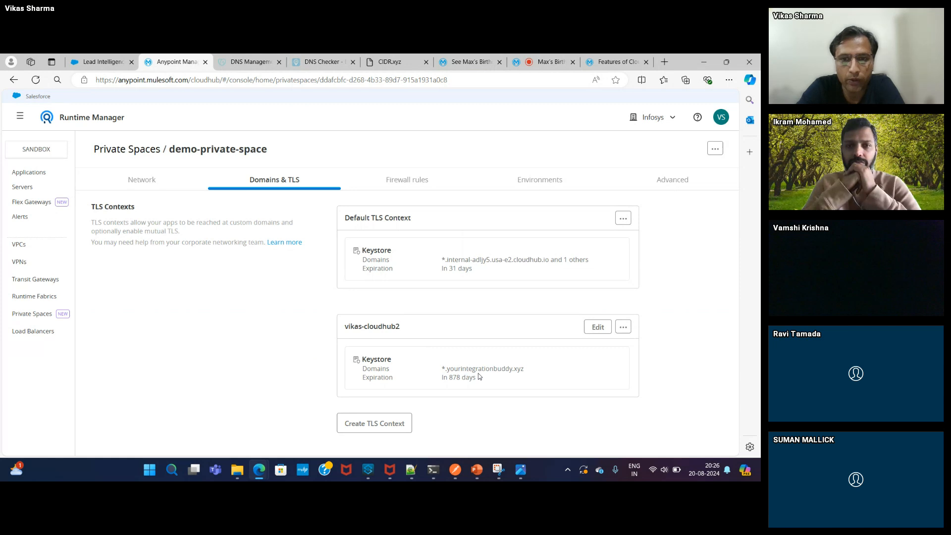
# - Find the required CNAME in the custom-domain TLS context, then view the DNS Checker propagation results
pyautogui.click(601, 325)
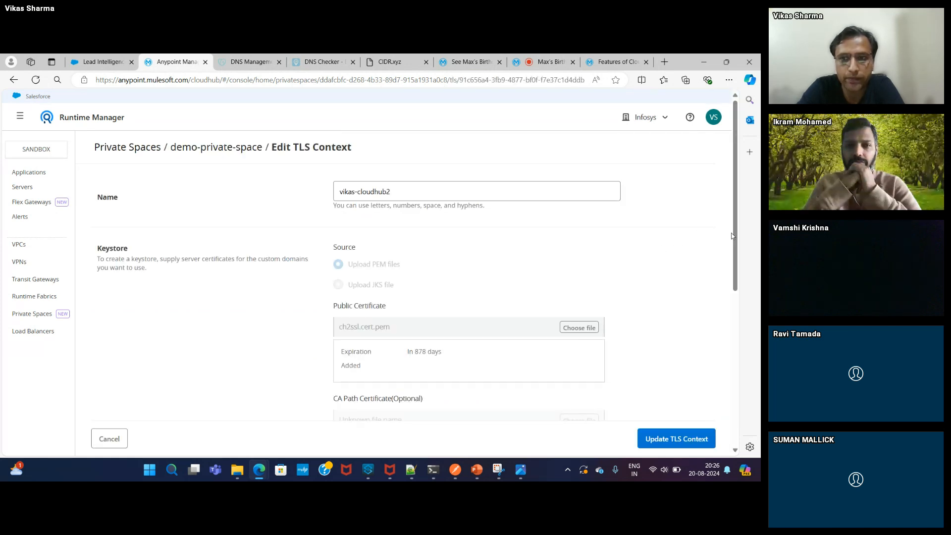
pyautogui.moveTo(734, 236); pyautogui.dragTo(746, 361)
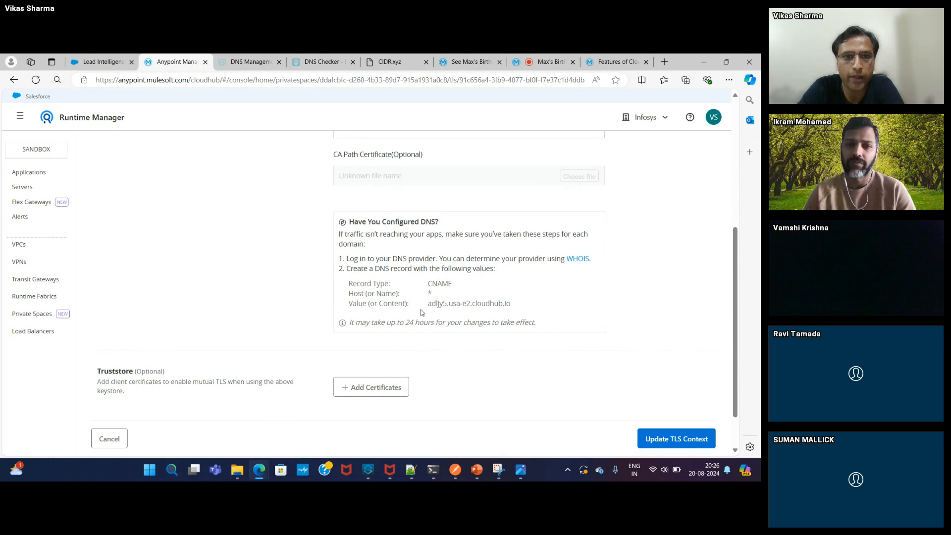
pyautogui.click(315, 64)
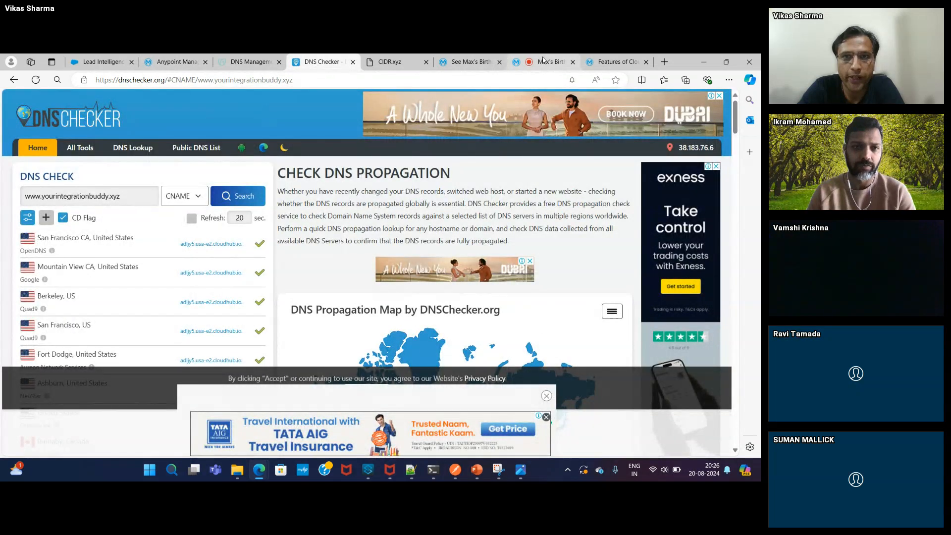
# - Check that GoDaddy's wildcard CNAME targets adljy5.usa-e2.cloudhub.io, then return to DNS Checker
pyautogui.click(250, 62)
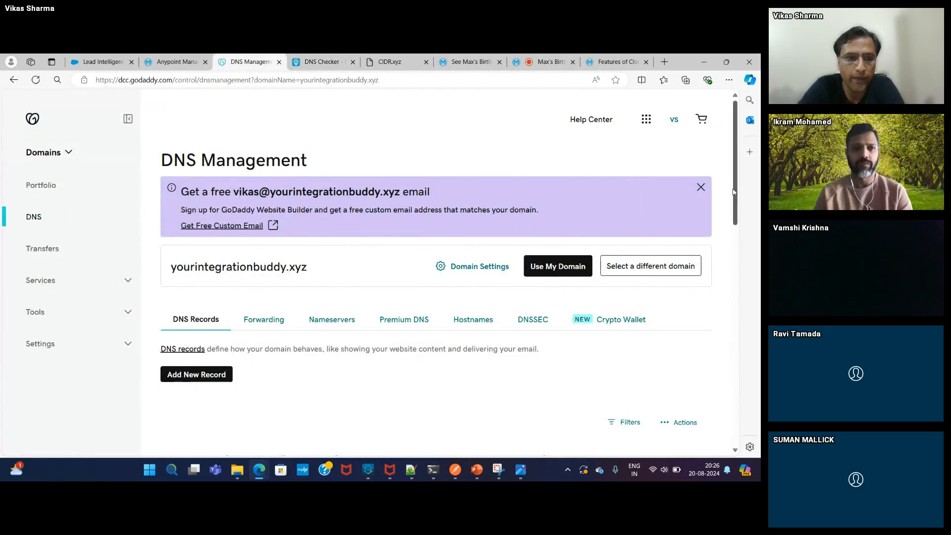
pyautogui.moveTo(734, 192); pyautogui.dragTo(731, 290)
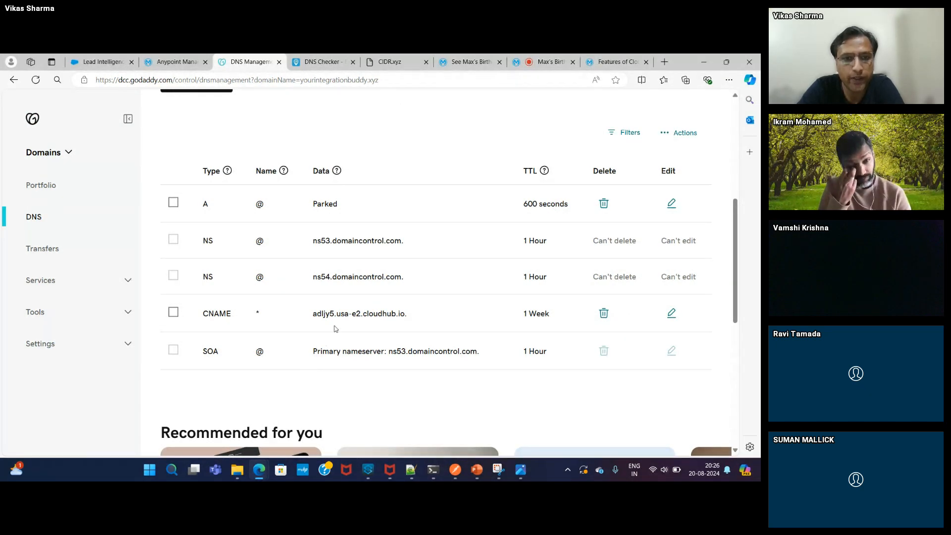
pyautogui.moveTo(311, 317); pyautogui.dragTo(409, 319)
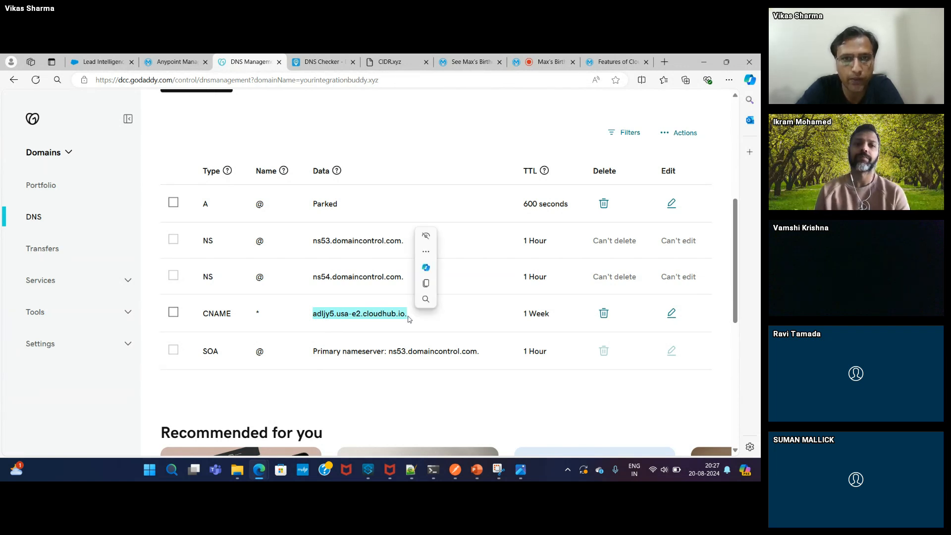
pyautogui.click(323, 62)
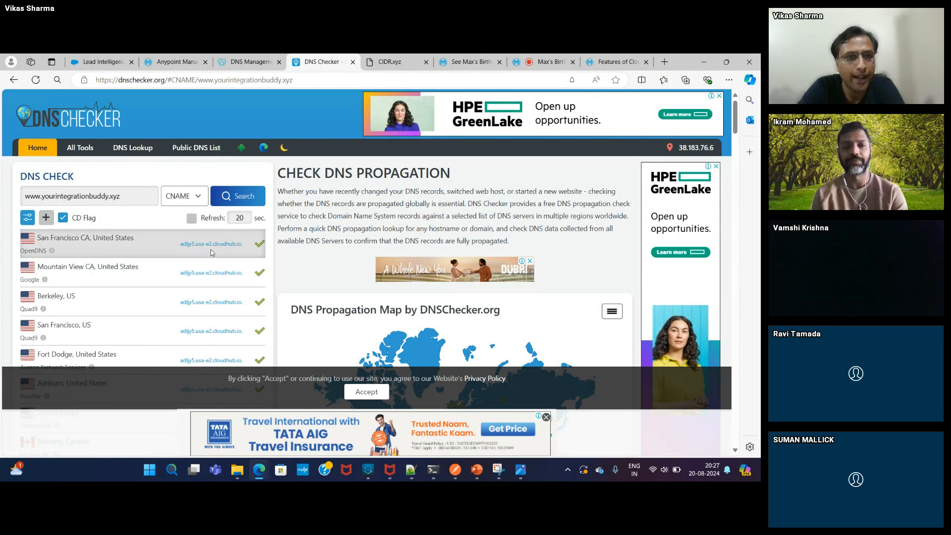
# - Return to the Runtime Manager TLS context showing CNAME host * to adljy5.usa-e2.cloudhub.io
pyautogui.click(173, 63)
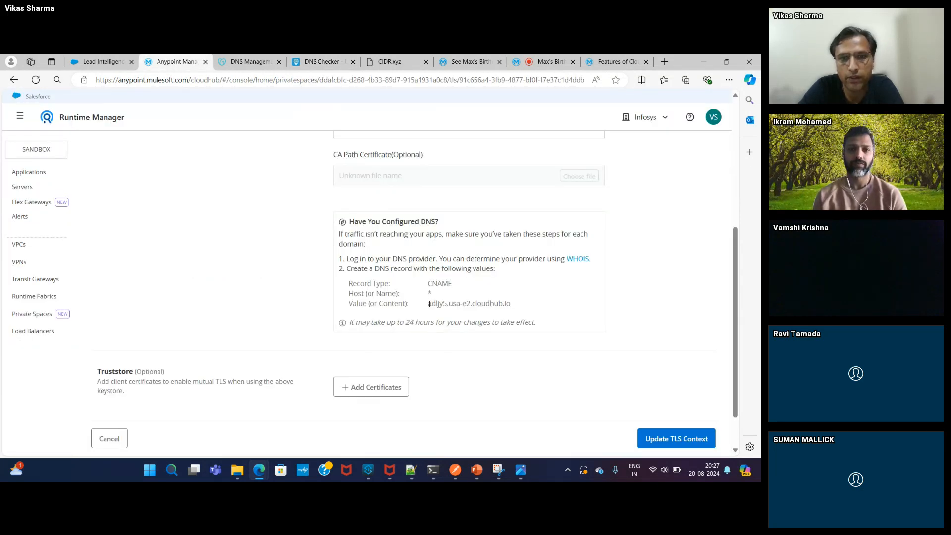
# - Highlight the adljy5.usa-e2.cloudhub.io CNAME value and cancel the vikas-cloudhub2 TLS context edit unchanged
pyautogui.moveTo(430, 304); pyautogui.dragTo(518, 306)
pyautogui.click(595, 300)
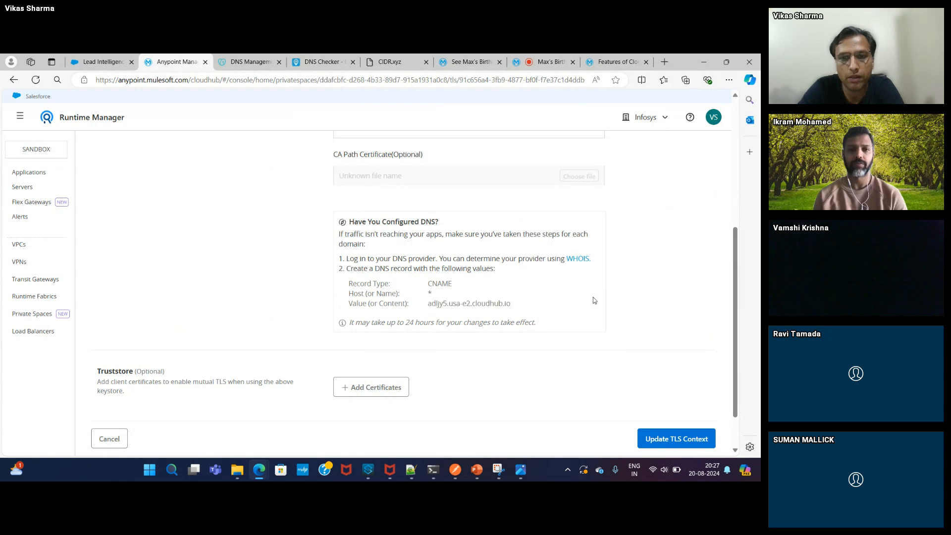
pyautogui.scroll(2, 731, 277)
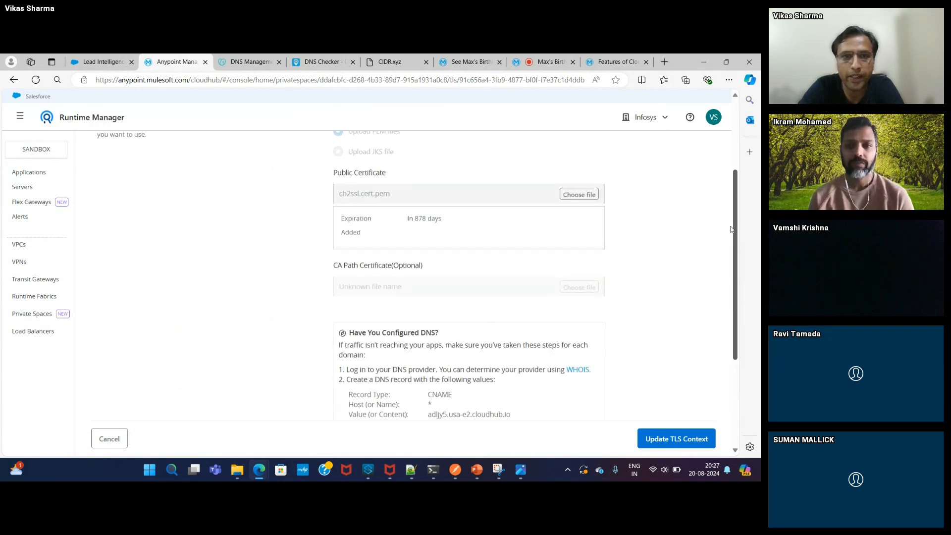
pyautogui.scroll(-3, 727, 245)
pyautogui.scroll(5, 728, 208)
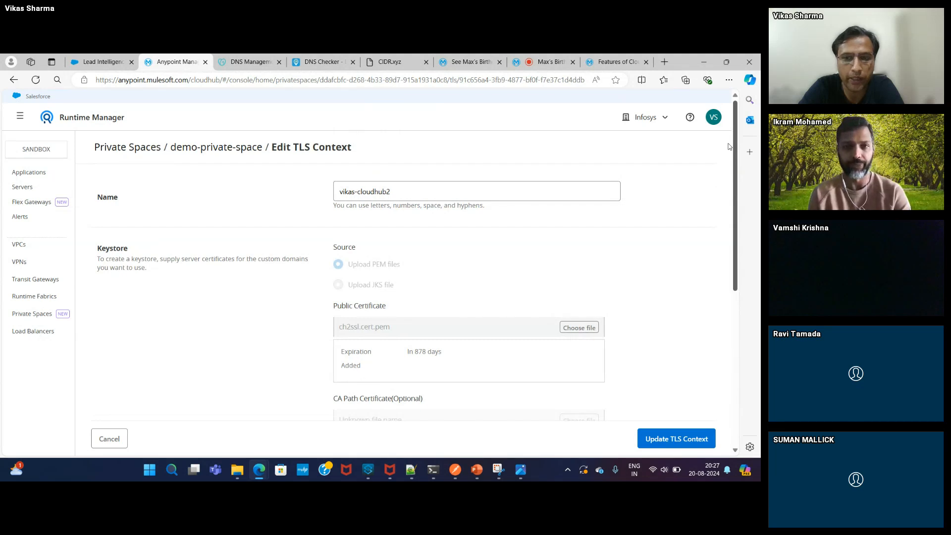
pyautogui.scroll(-5, 727, 191)
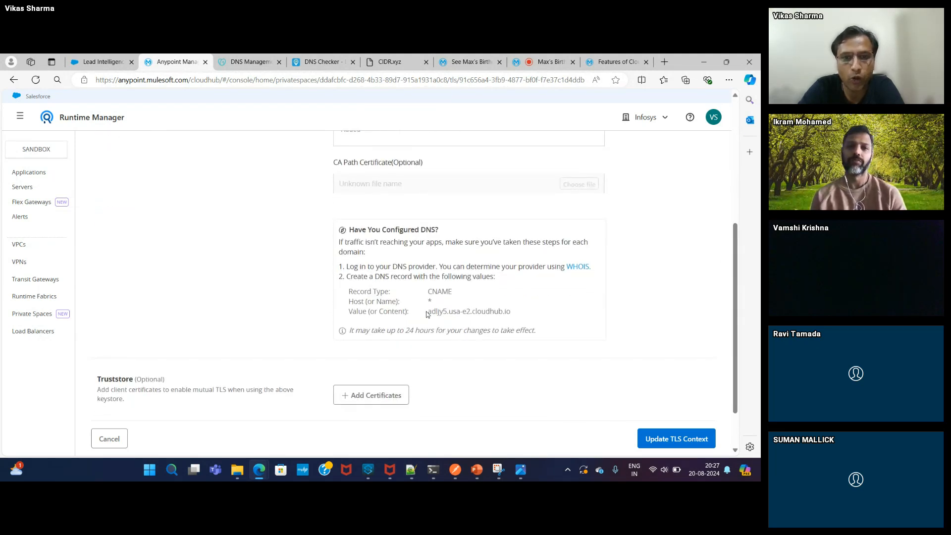
pyautogui.moveTo(427, 311); pyautogui.dragTo(491, 321)
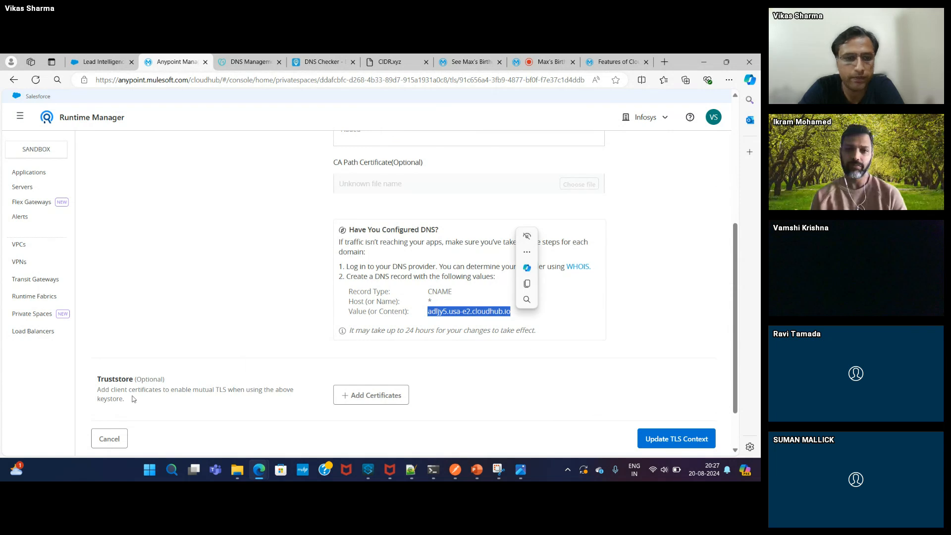
pyautogui.click(105, 439)
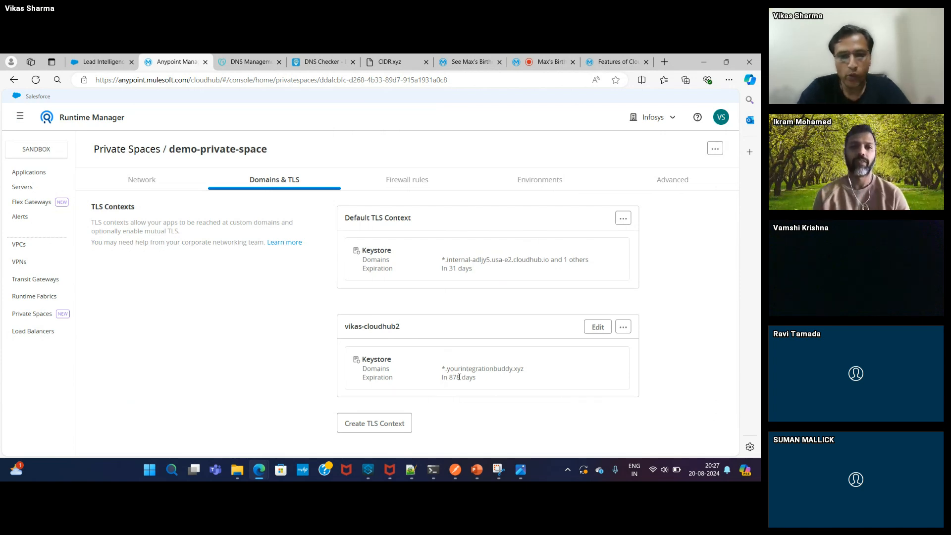
# - Check the nslookup results, then show demo-private-space's Network details with its inbound static IPs
pyautogui.moveTo(433, 469)
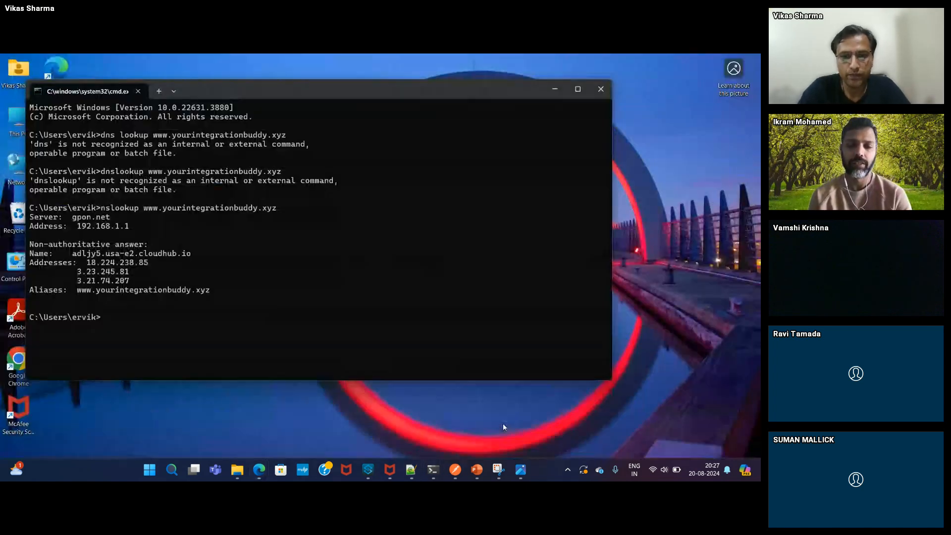
pyautogui.click(504, 423)
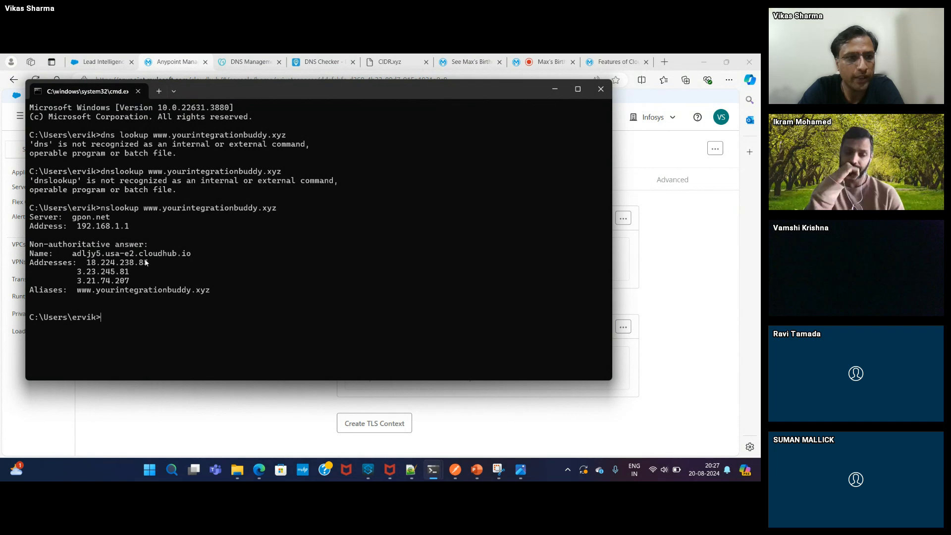
pyautogui.click(689, 286)
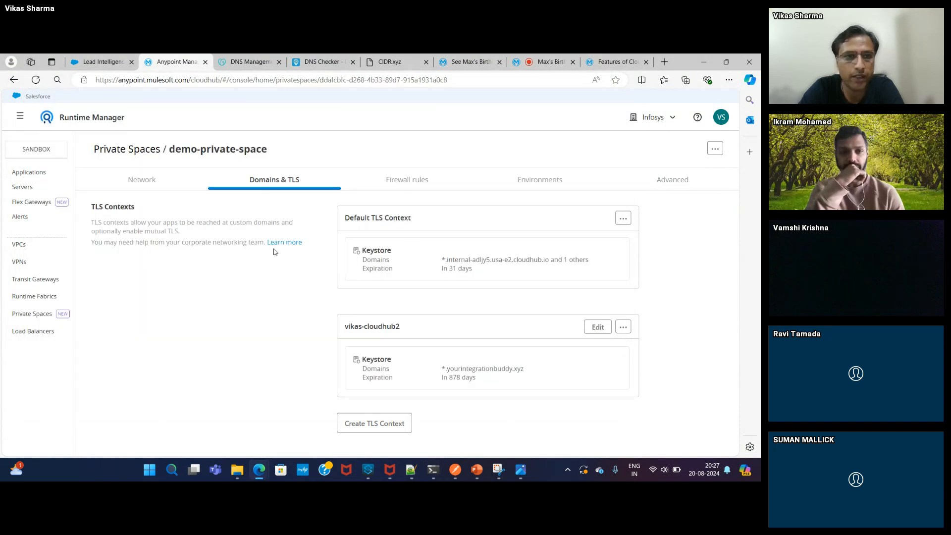
pyautogui.click(149, 185)
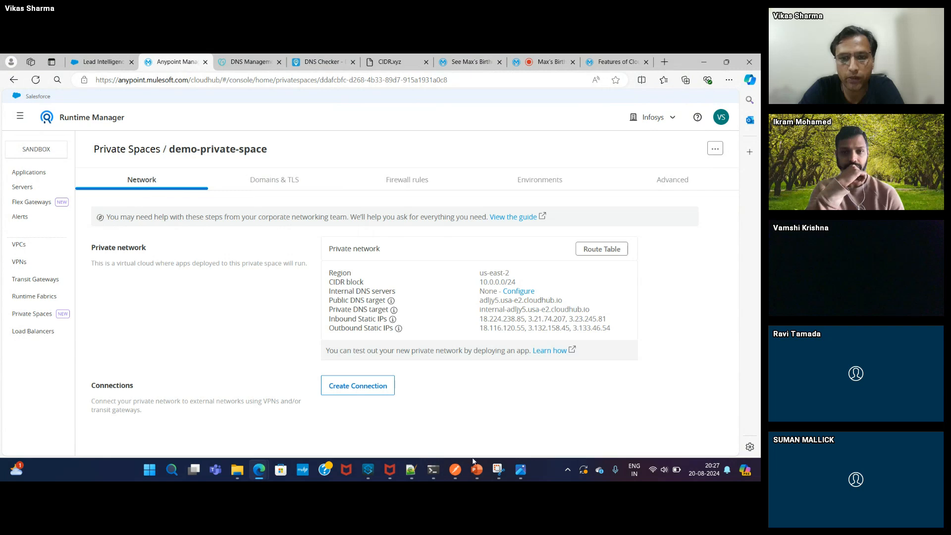
# - Shrink the command prompt beside the network details, highlight the three resolved IPs, then minimize it
pyautogui.moveTo(439, 467)
pyautogui.click(515, 417)
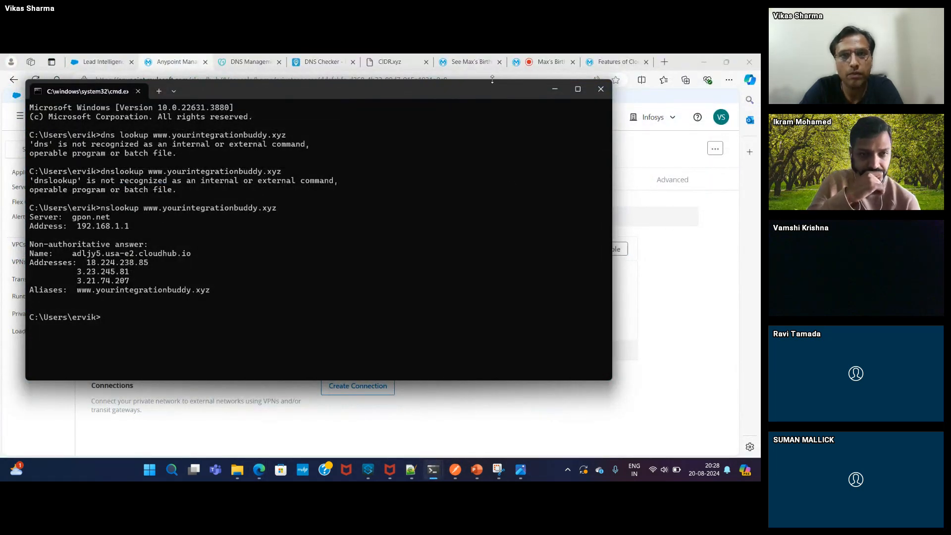
pyautogui.moveTo(492, 79); pyautogui.dragTo(662, 339)
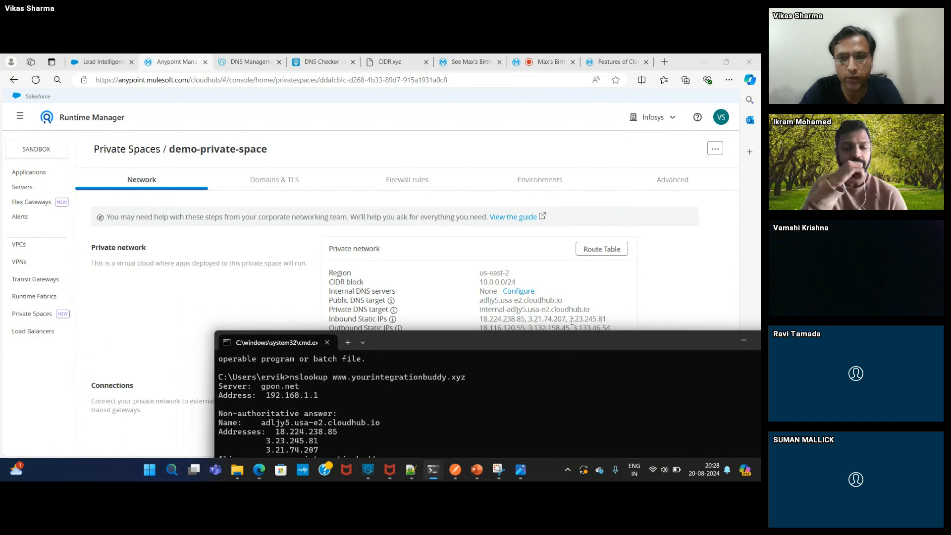
pyautogui.moveTo(275, 431); pyautogui.dragTo(320, 451)
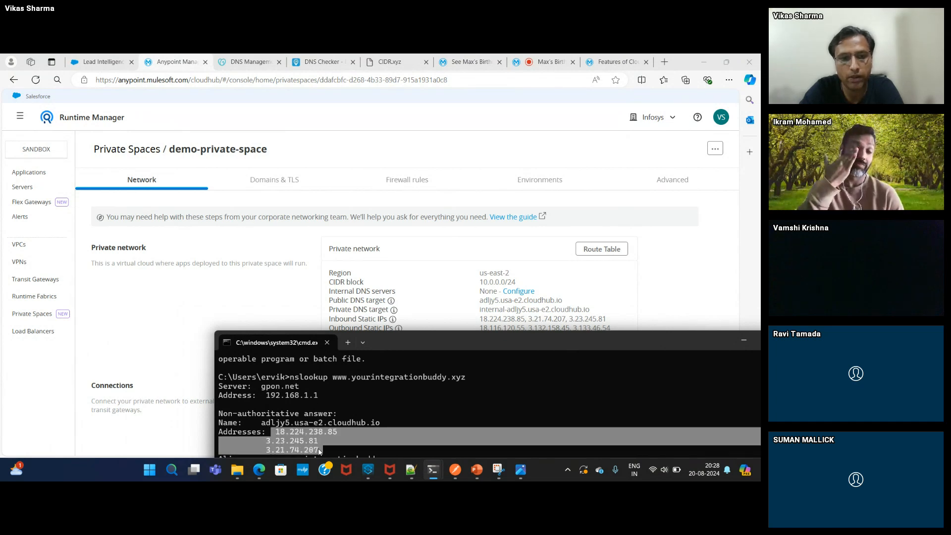
pyautogui.click(744, 340)
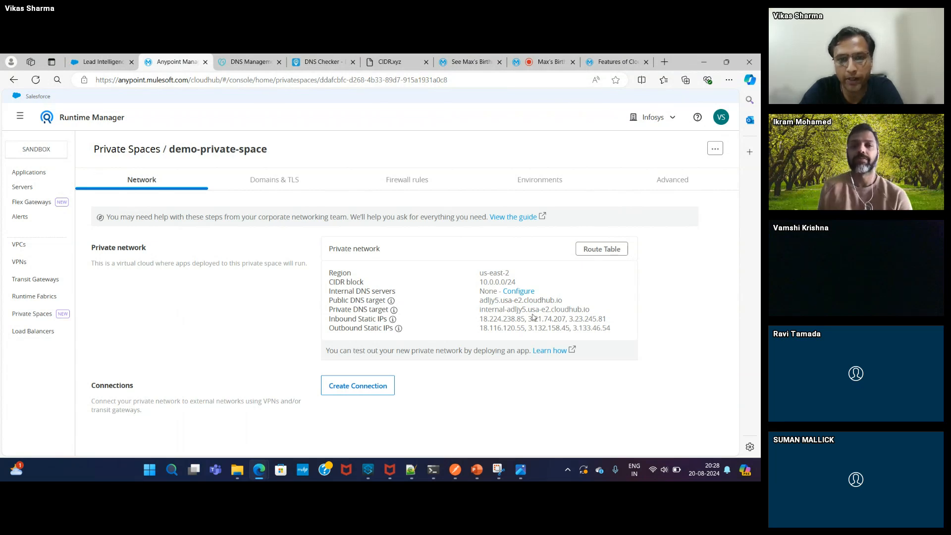
# - Glance at demo-private-space's Domains & TLS contexts, then display its Firewall rules
pyautogui.click(286, 184)
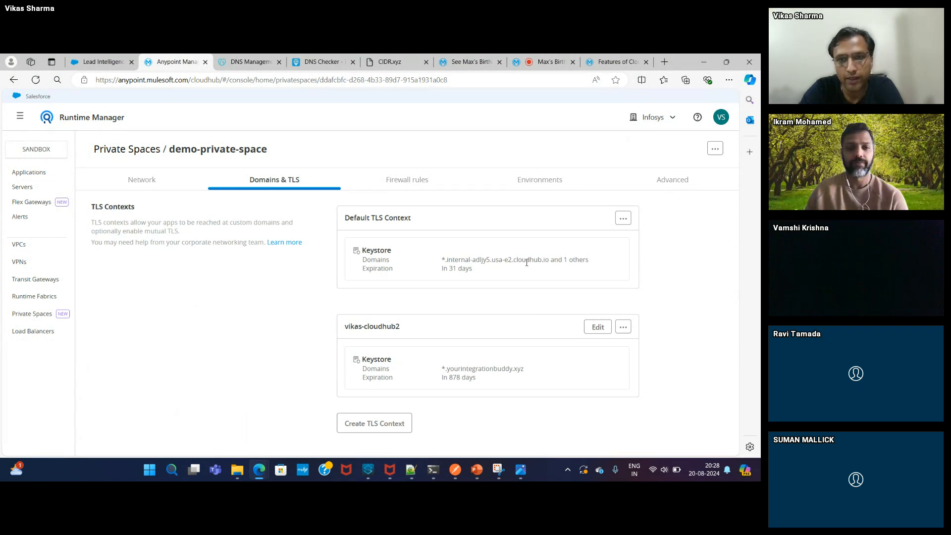
pyautogui.click(413, 183)
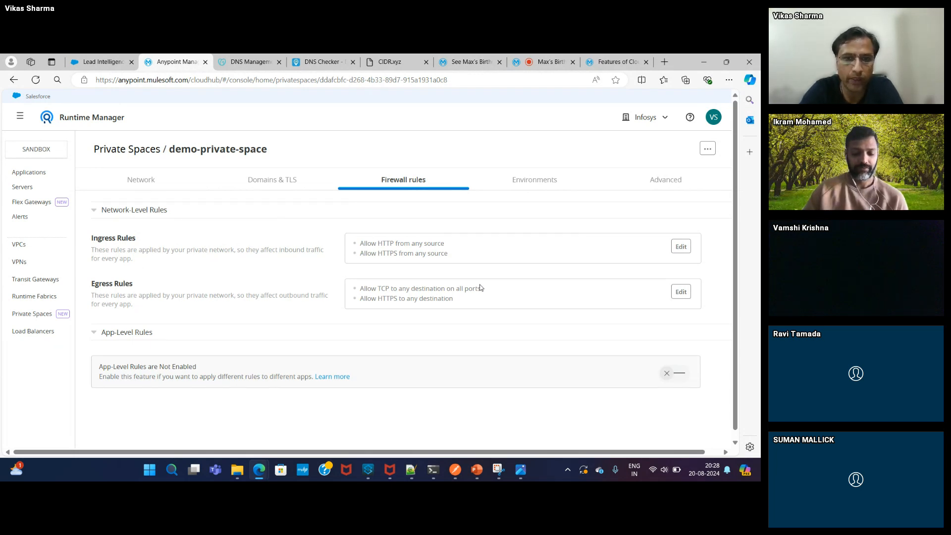
# - Open the ingress rules editor, cancel without changes, and open the egress rules editor
pyautogui.click(684, 251)
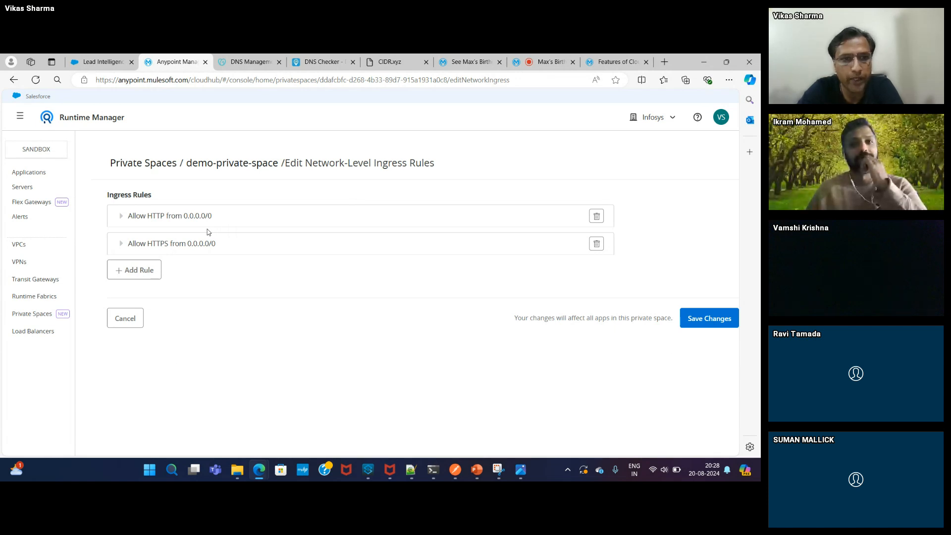
pyautogui.click(125, 319)
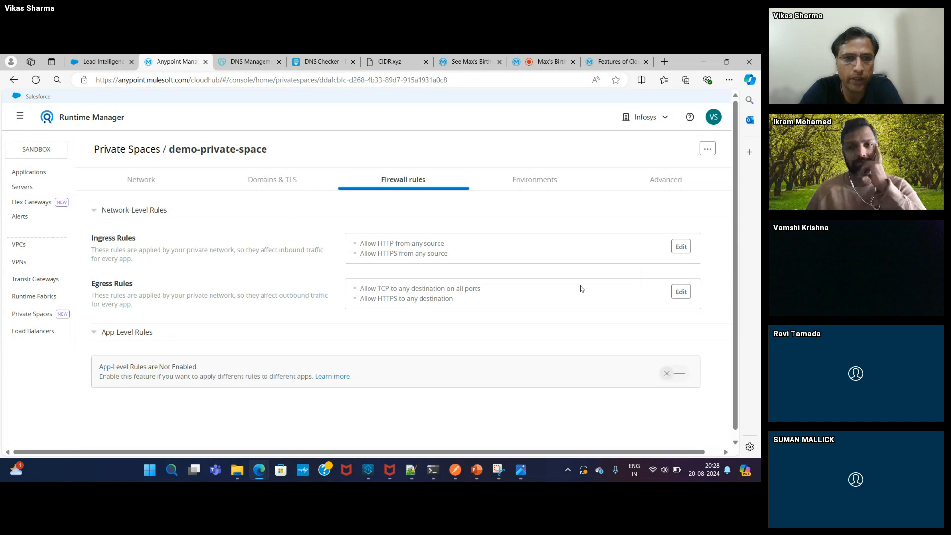
pyautogui.click(681, 292)
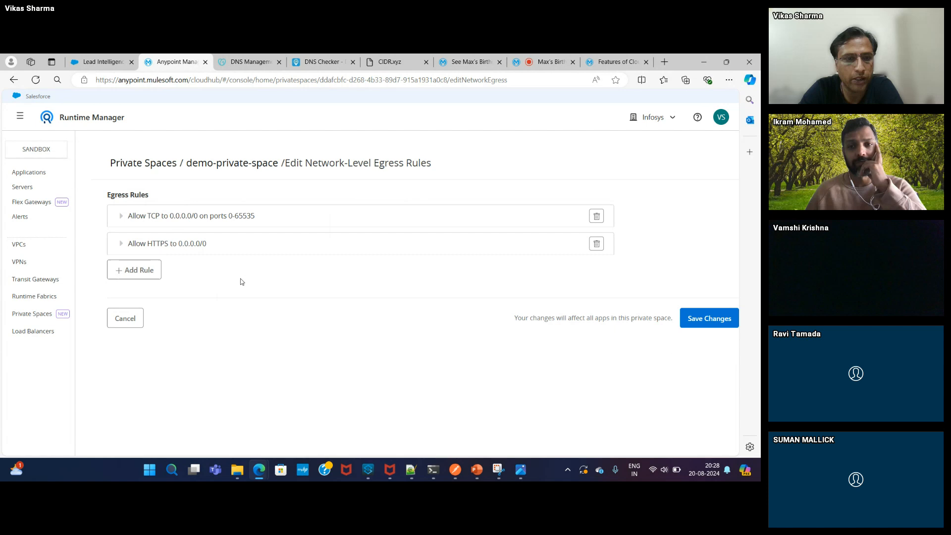
# - Start a new egress rule, close the protocol list unchosen, and discard the egress changes
pyautogui.click(135, 270)
pyautogui.click(254, 299)
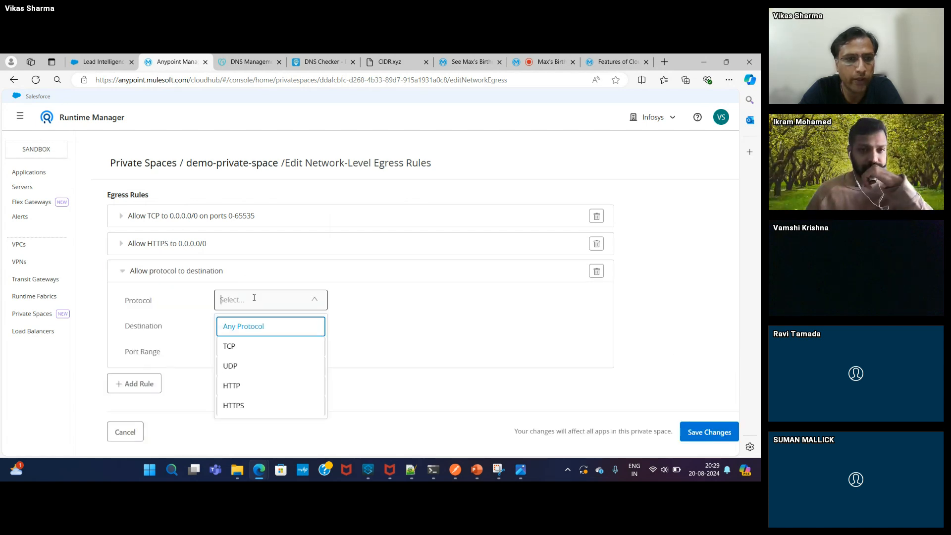
pyautogui.click(368, 320)
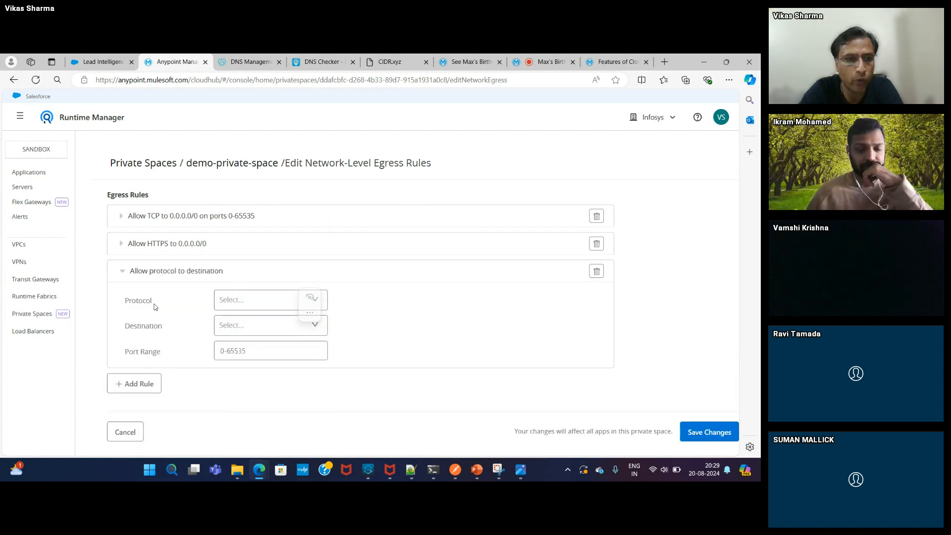
pyautogui.click(126, 432)
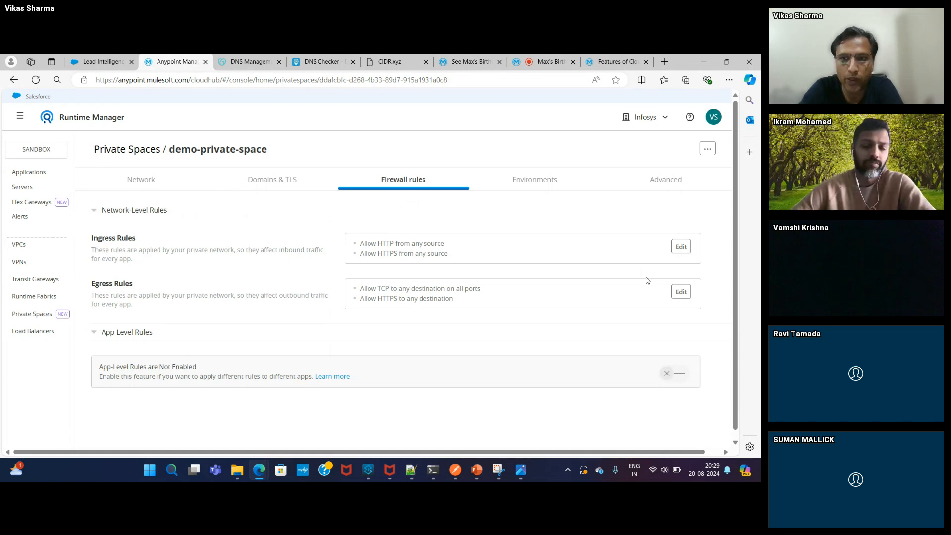
pyautogui.click(682, 292)
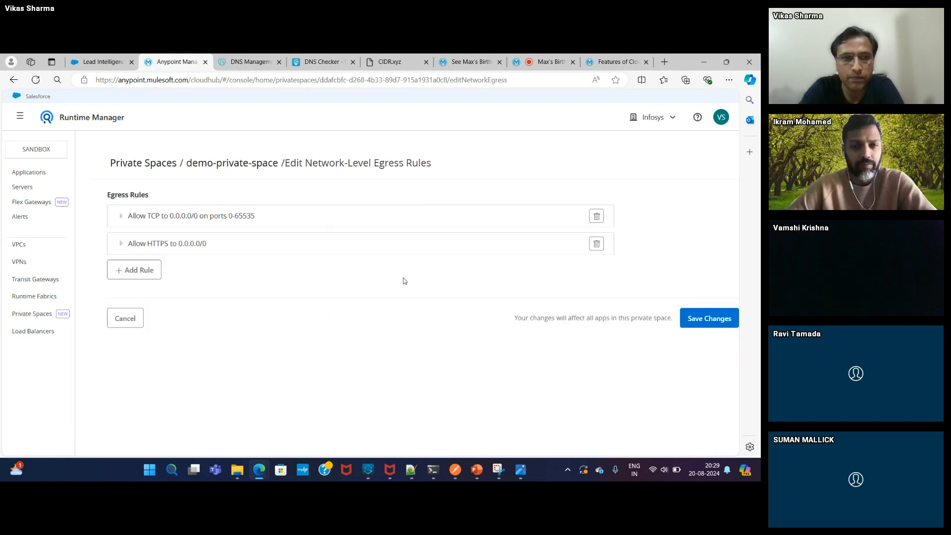
pyautogui.click(143, 274)
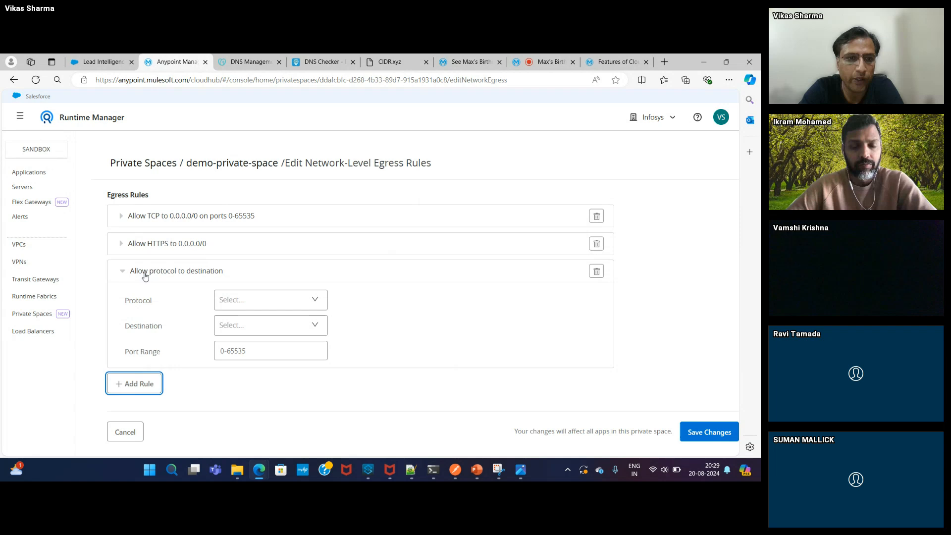
pyautogui.click(283, 300)
pyautogui.click(239, 345)
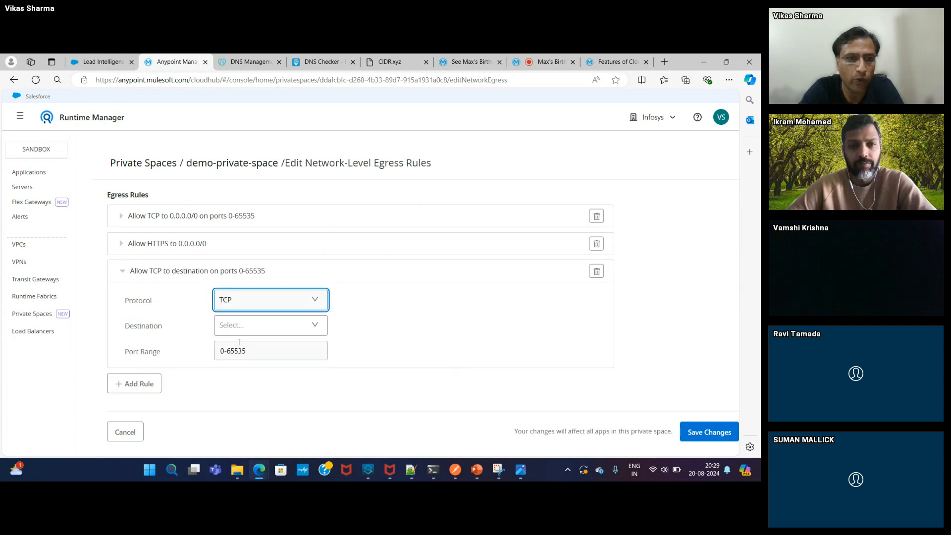
pyautogui.click(270, 325)
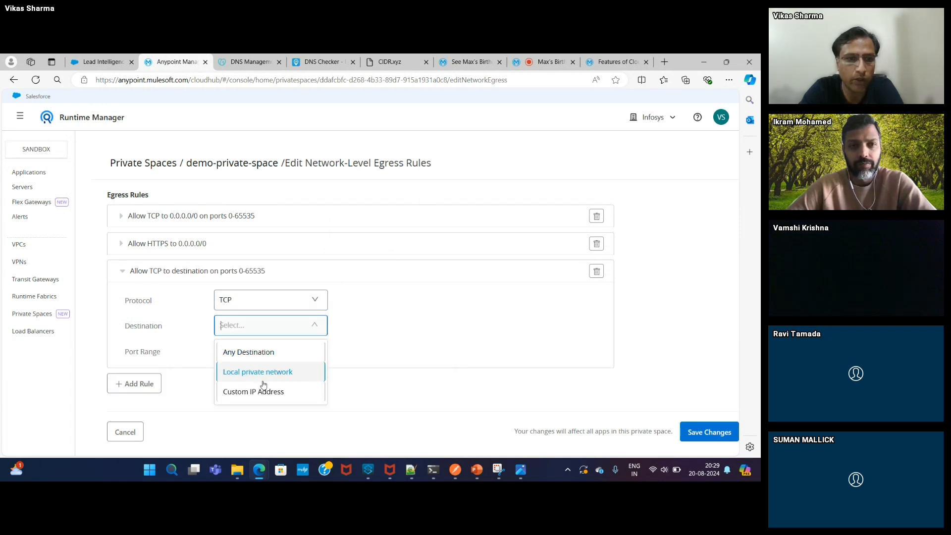
pyautogui.click(264, 397)
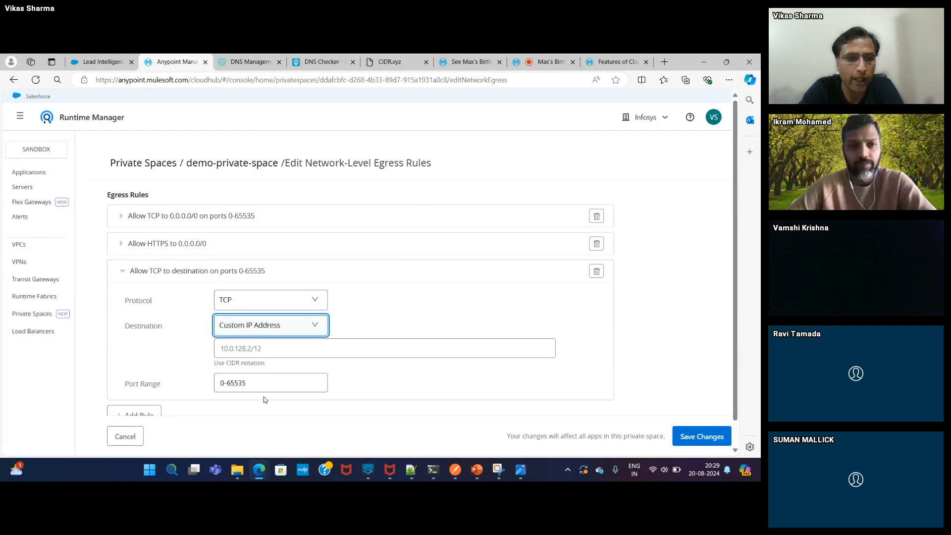
pyautogui.click(265, 386)
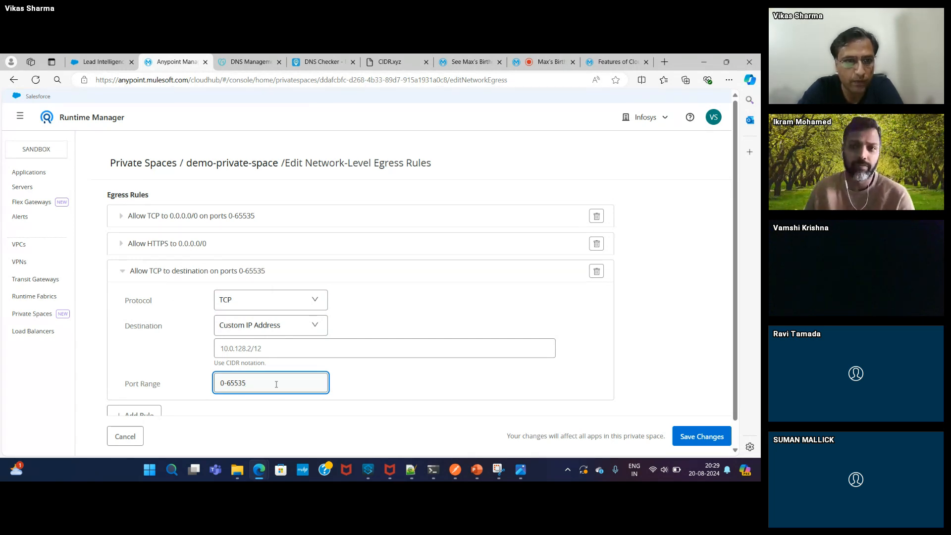
pyautogui.click(117, 444)
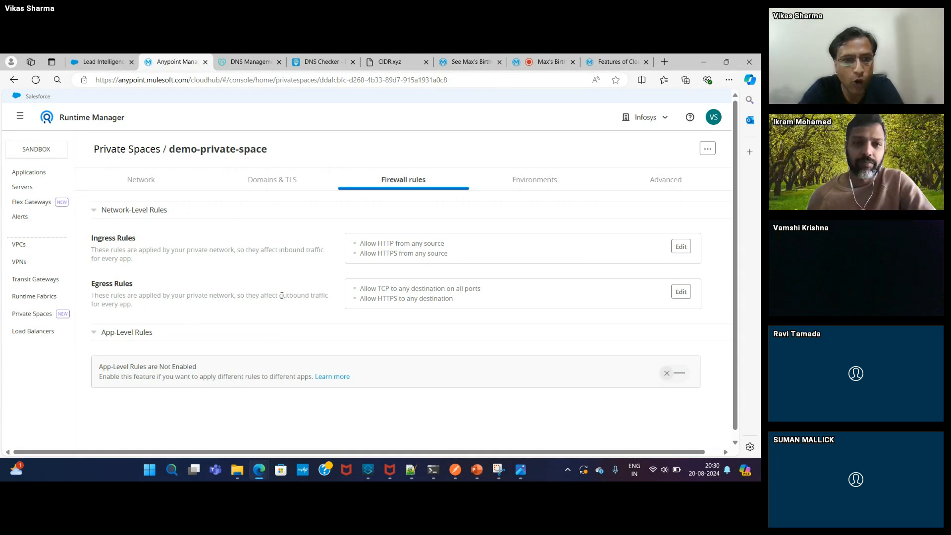
pyautogui.moveTo(277, 296); pyautogui.dragTo(295, 311)
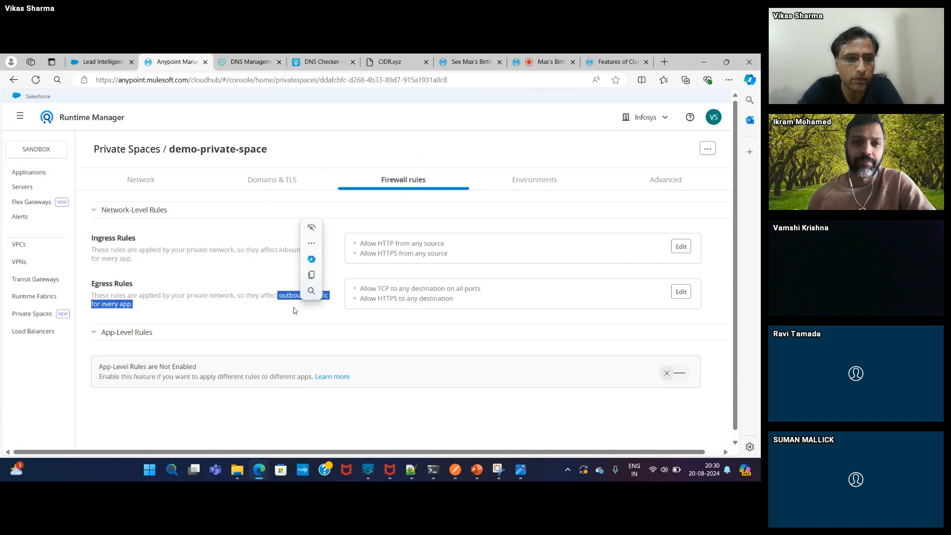
pyautogui.click(257, 307)
pyautogui.click(105, 332)
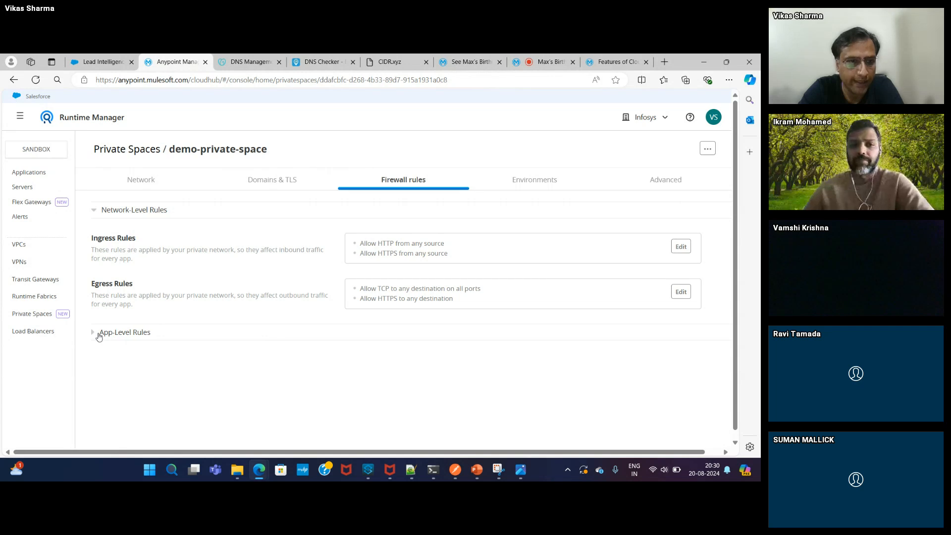
pyautogui.scroll(-1, 731, 346)
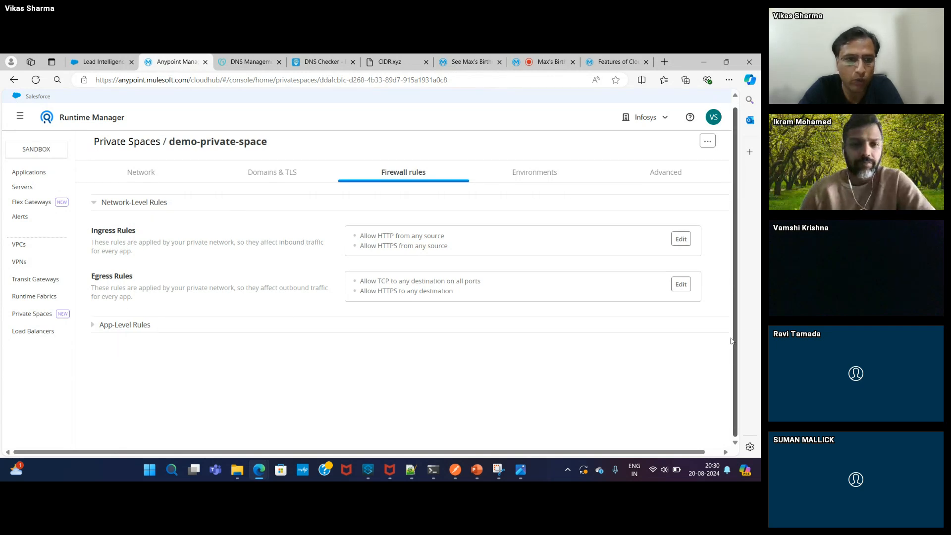
pyautogui.click(94, 325)
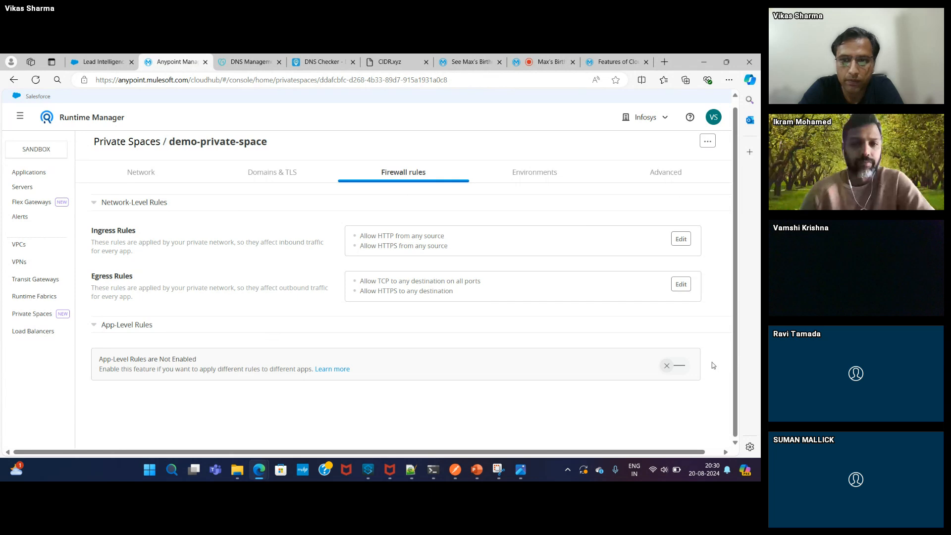
# - Enable App-Level Rules, then highlight the Ingress, Egress and App-Level Egress Rules headings
pyautogui.click(681, 367)
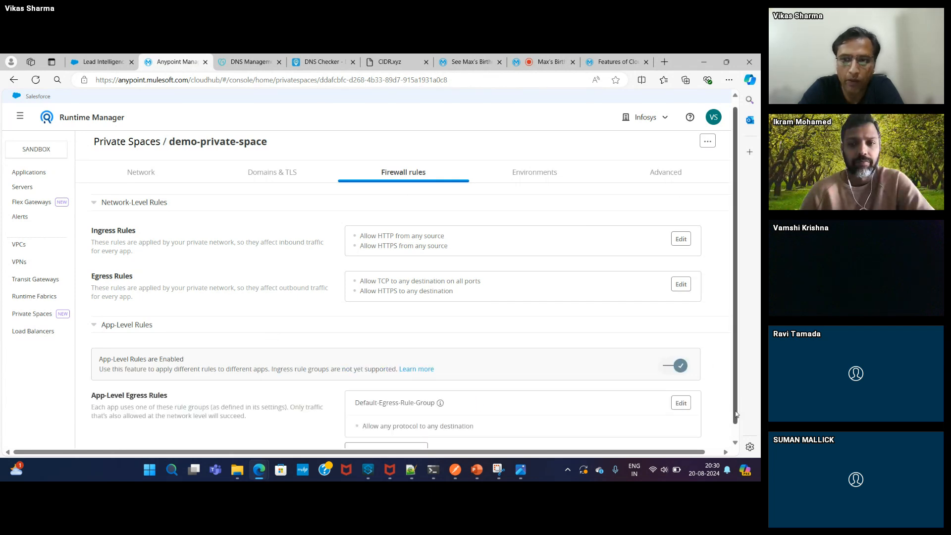
pyautogui.click(736, 431)
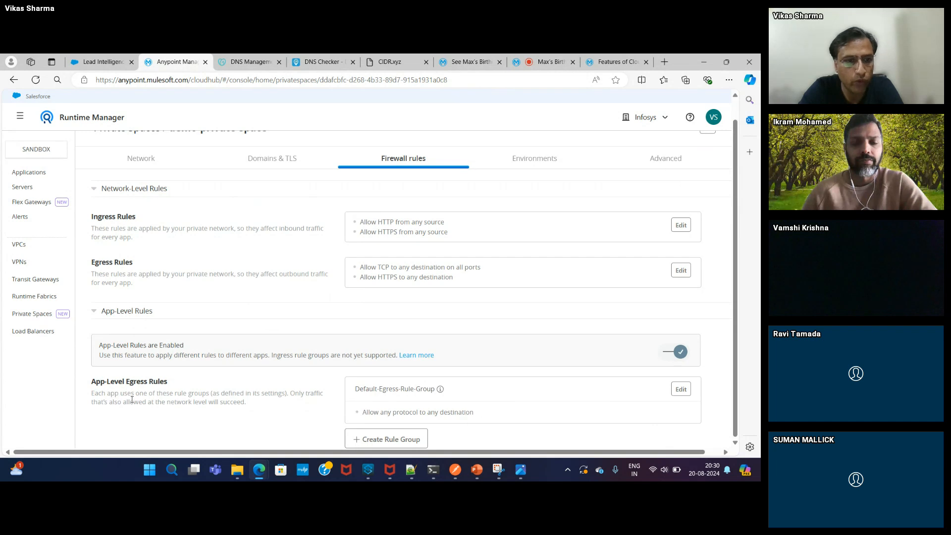
pyautogui.moveTo(92, 382); pyautogui.dragTo(170, 392)
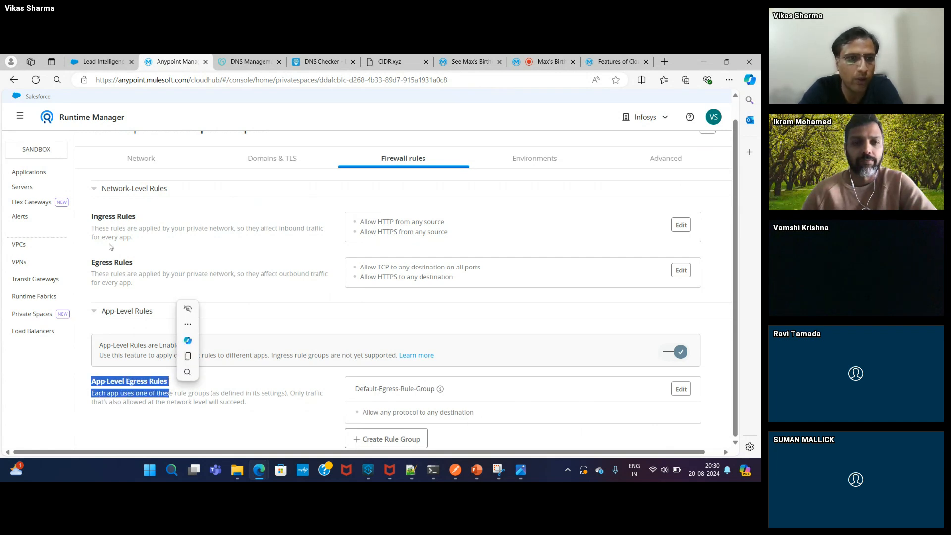
pyautogui.moveTo(92, 218); pyautogui.dragTo(138, 238)
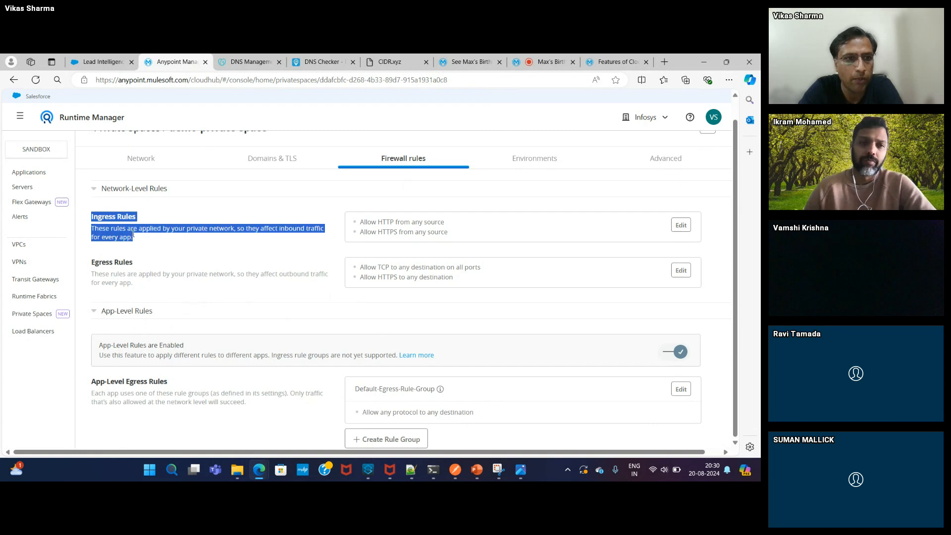
pyautogui.click(124, 264)
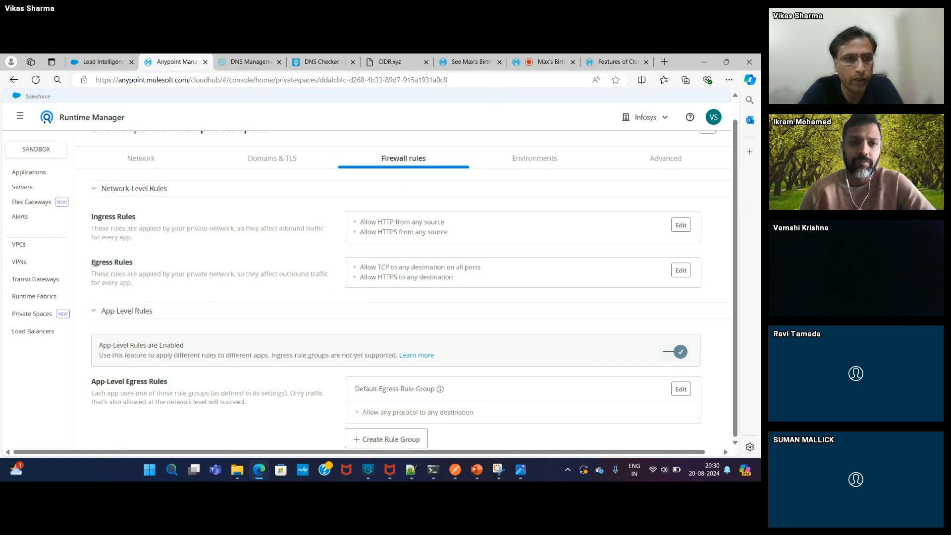
pyautogui.moveTo(92, 263); pyautogui.dragTo(135, 267)
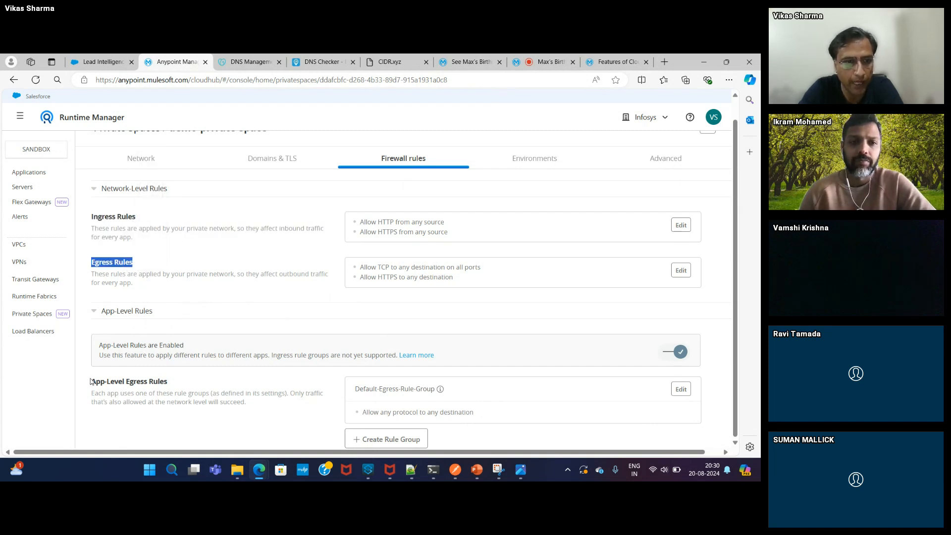
pyautogui.moveTo(93, 382); pyautogui.dragTo(163, 391)
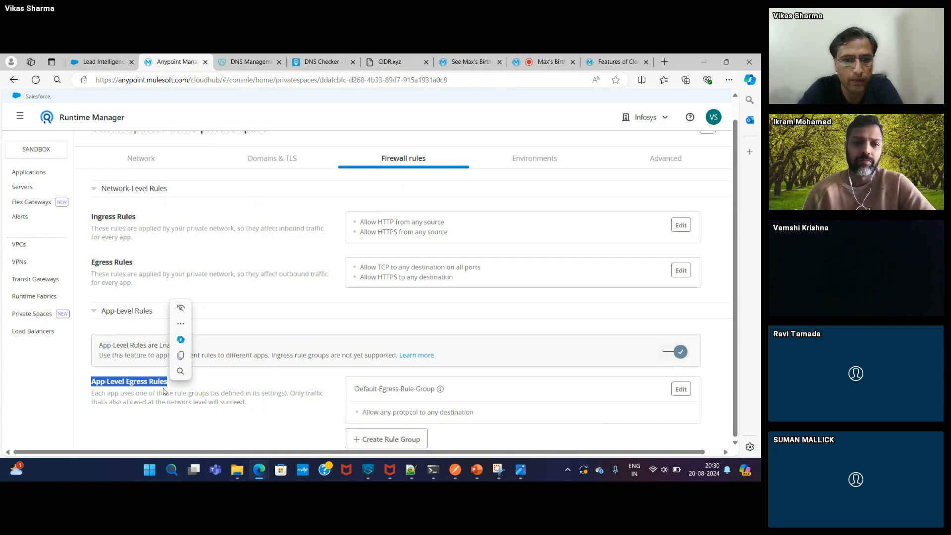
# - Clear the text highlight on the Firewall rules page
pyautogui.click(236, 393)
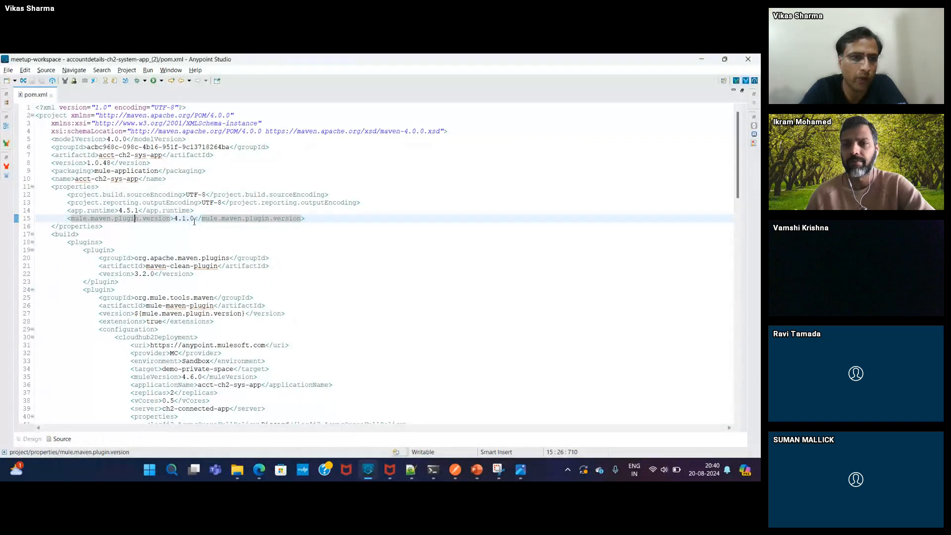
pyautogui.click(177, 243)
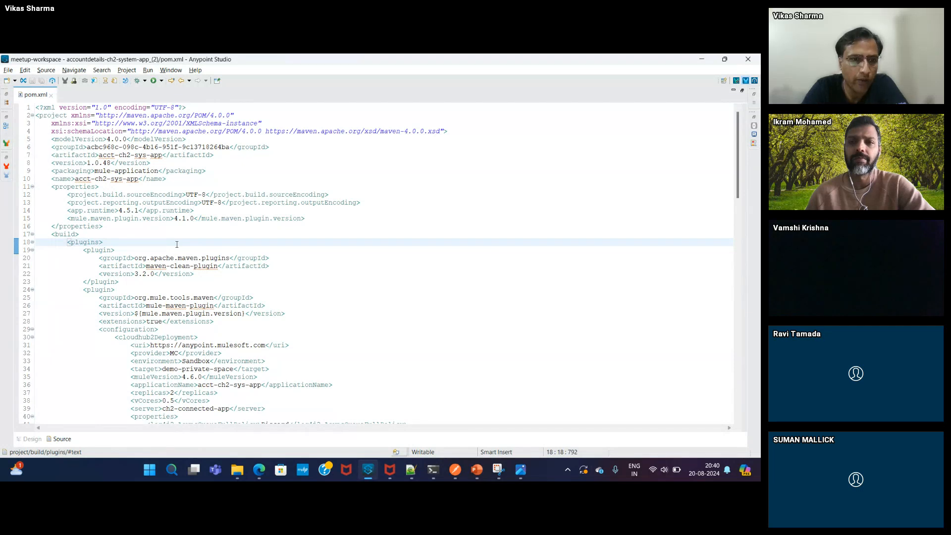
pyautogui.press('Down')
pyautogui.press('Down')
pyautogui.press('Down')
pyautogui.press('Down')
pyautogui.press('Down')
pyautogui.press('Down')
pyautogui.press('Down')
pyautogui.press('Down')
pyautogui.press('Down')
pyautogui.press('Down')
pyautogui.press('Down')
pyautogui.press('Down')
pyautogui.press('Down')
pyautogui.press('Down')
pyautogui.press('Down')
pyautogui.press('Down')
pyautogui.press('Down')
pyautogui.press('Down')
pyautogui.press('Down')
pyautogui.press('Down')
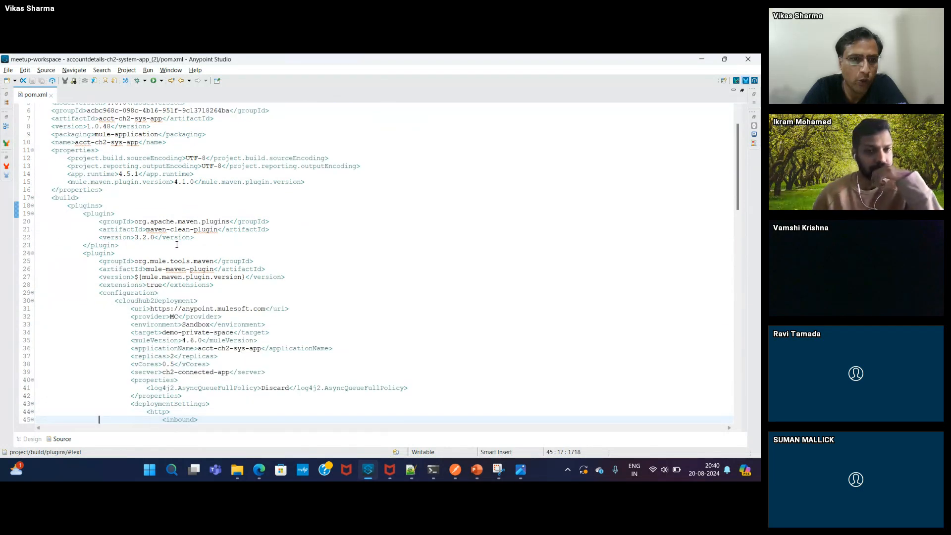
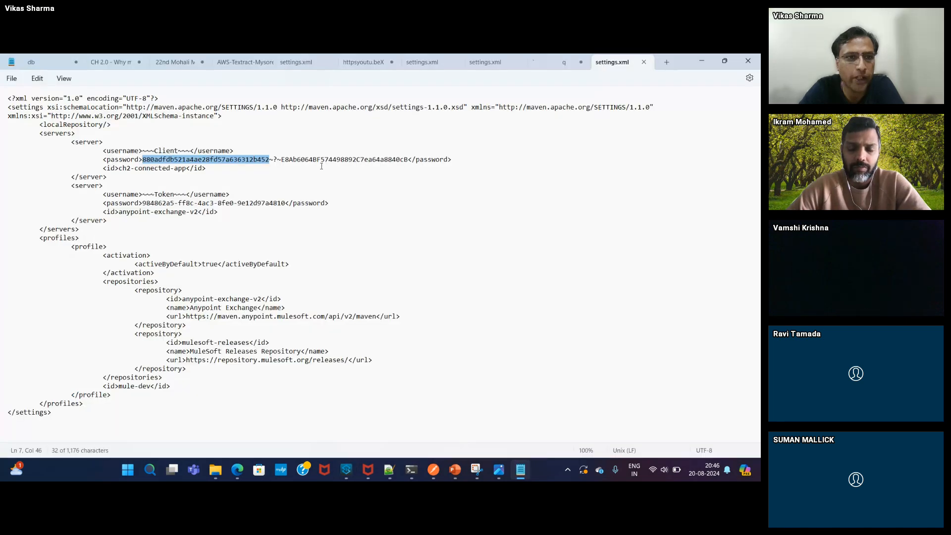
# - Copy the connected app ID and review ch2-connected-app's details and scopes
pyautogui.doubleClick(322, 164)
pyautogui.hotkey('alt', 'Tab')
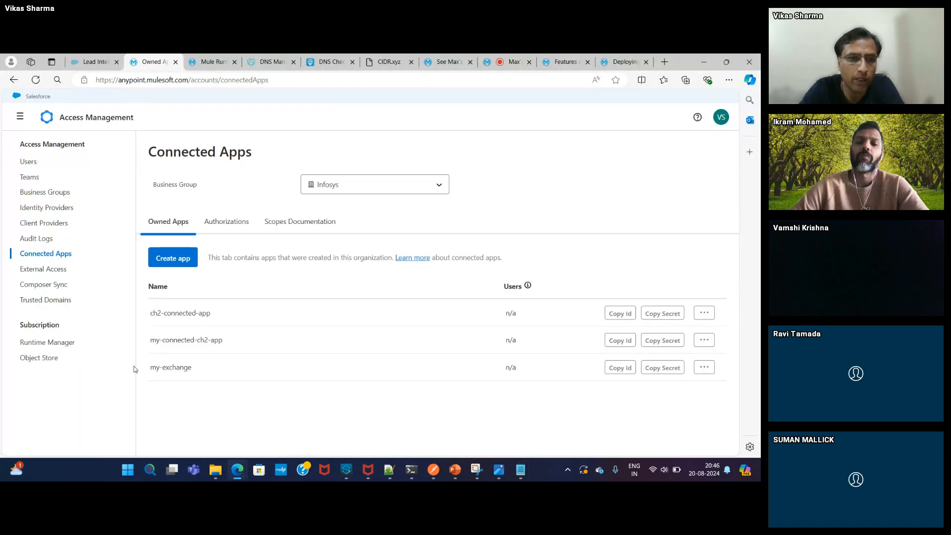
pyautogui.click(174, 316)
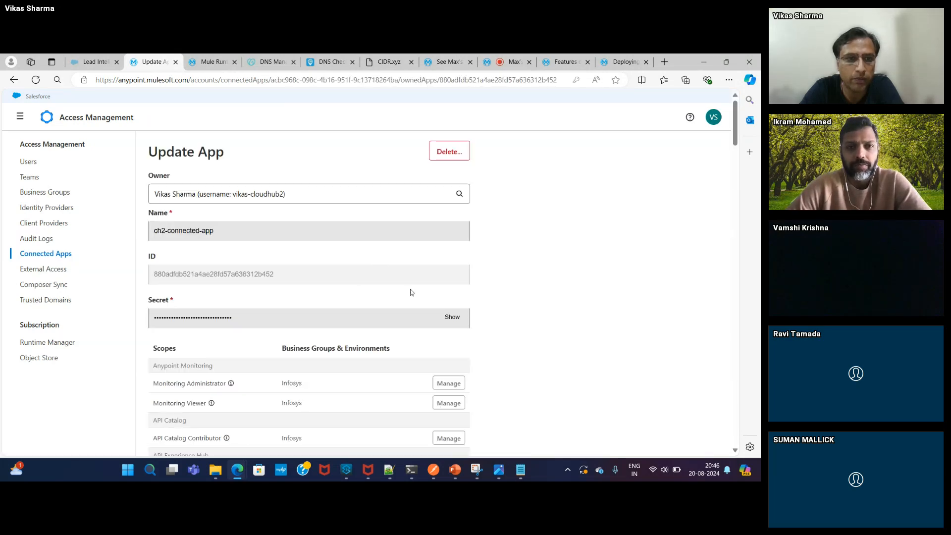
pyautogui.moveTo(735, 142)
pyautogui.mouseDown()
pyautogui.moveTo(735, 210)
pyautogui.moveTo(727, 134)
pyautogui.mouseUp()
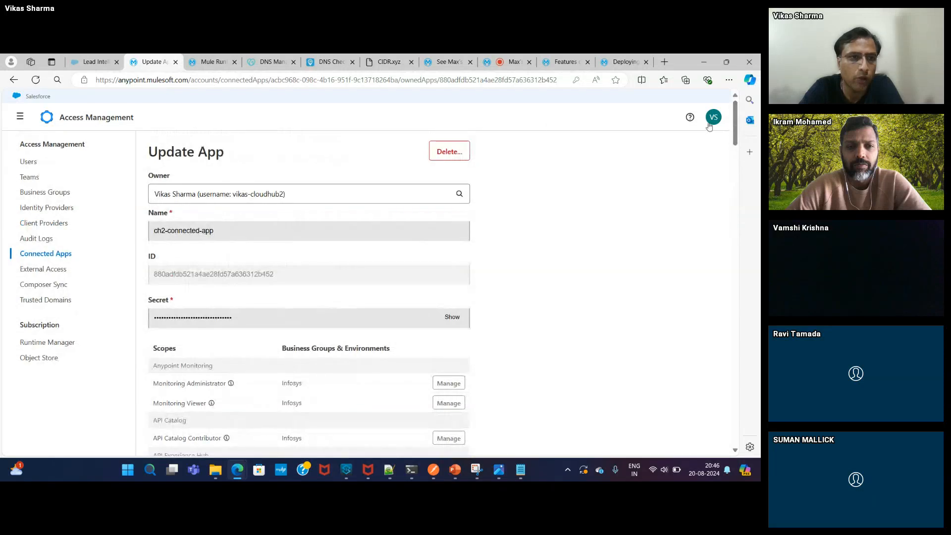
# - Leave Access Management for Runtime Manager using the Anypoint Platform menu
pyautogui.click(52, 209)
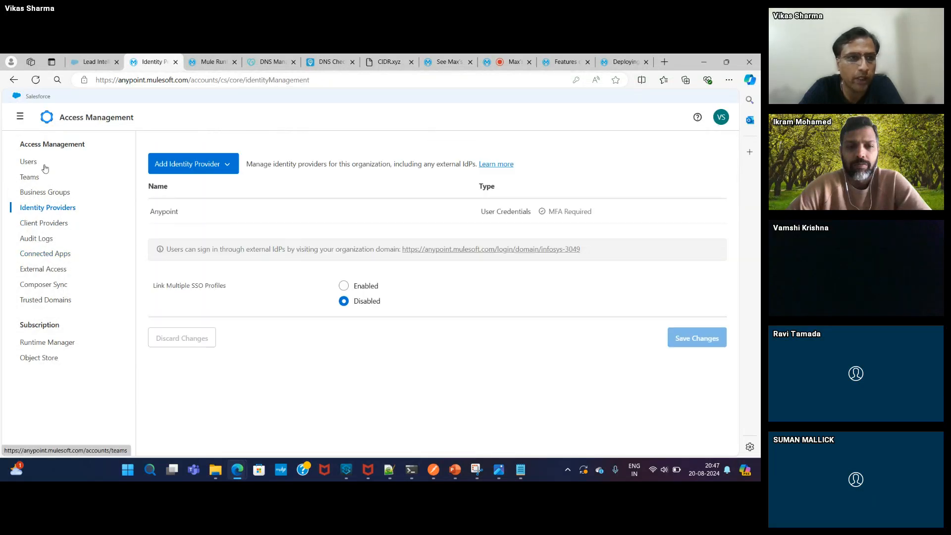
pyautogui.click(20, 116)
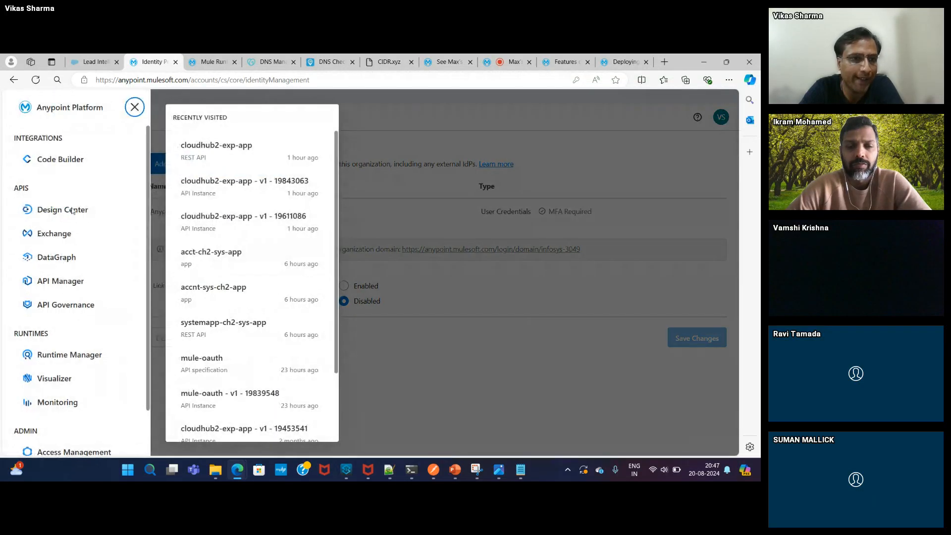
pyautogui.click(80, 357)
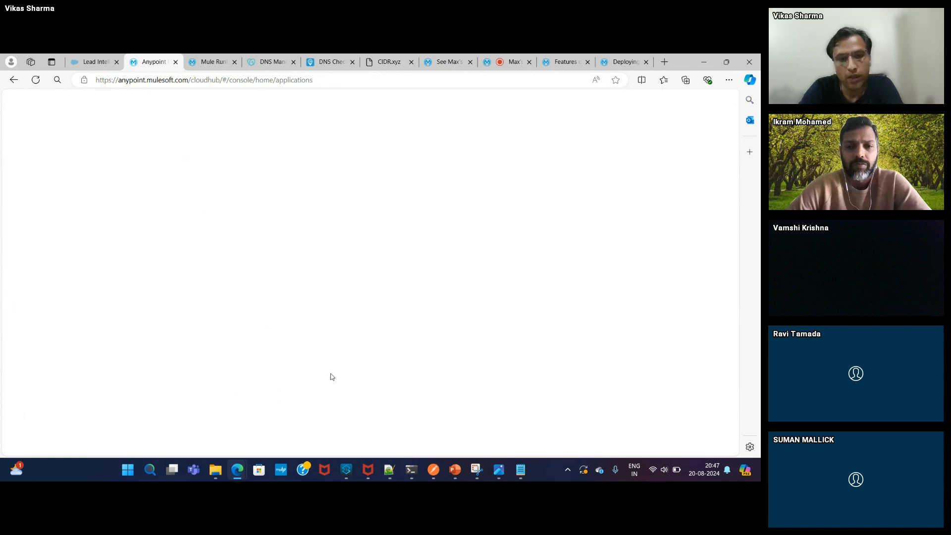
# - Select lines 1–37 of the POM snippet in Notepad++, then return to Runtime Manager
pyautogui.click(390, 469)
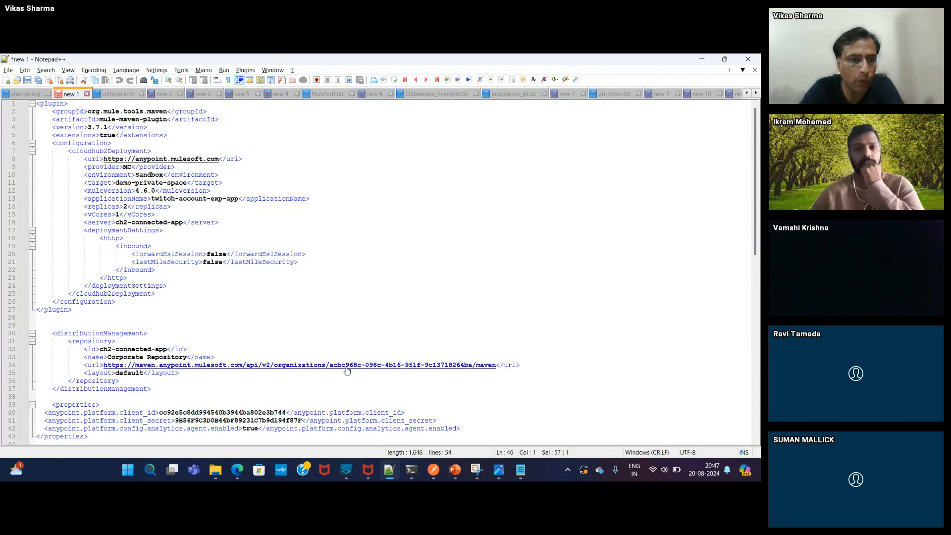
pyautogui.click(166, 388)
pyautogui.hotkey('ctrl', 'shift', 'Home')
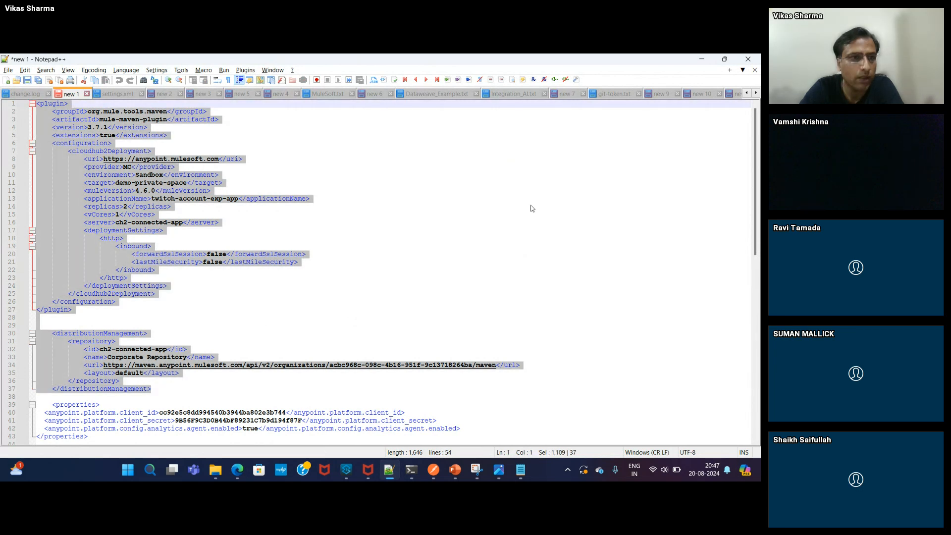
pyautogui.hotkey('alt', 'Tab')
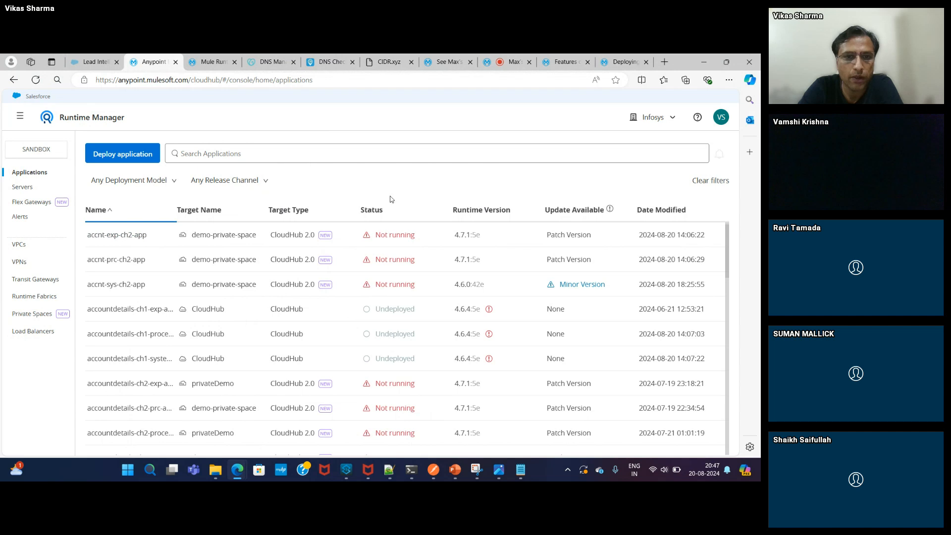
# - Sort apps by status, open acct-ch2-sys-app's Ingress settings and add a second public endpoint
pyautogui.click(376, 212)
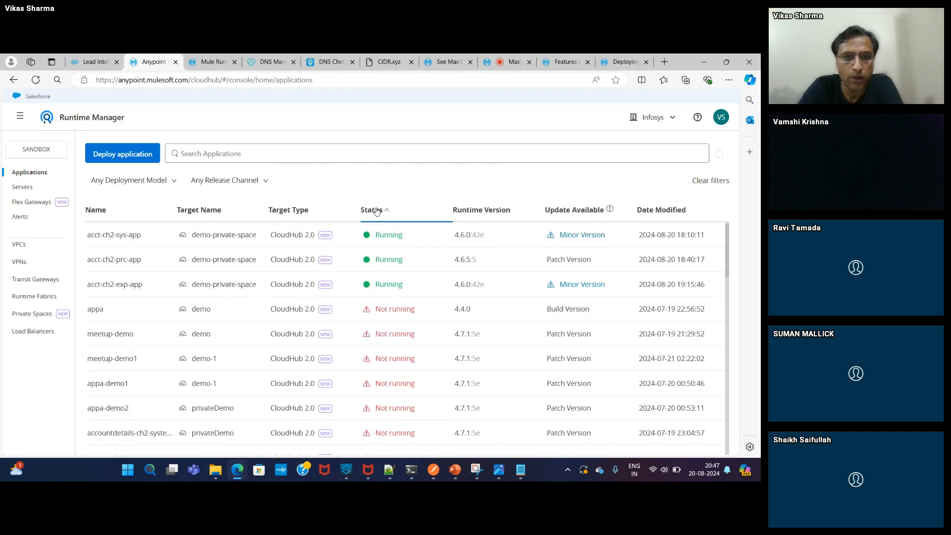
pyautogui.click(107, 237)
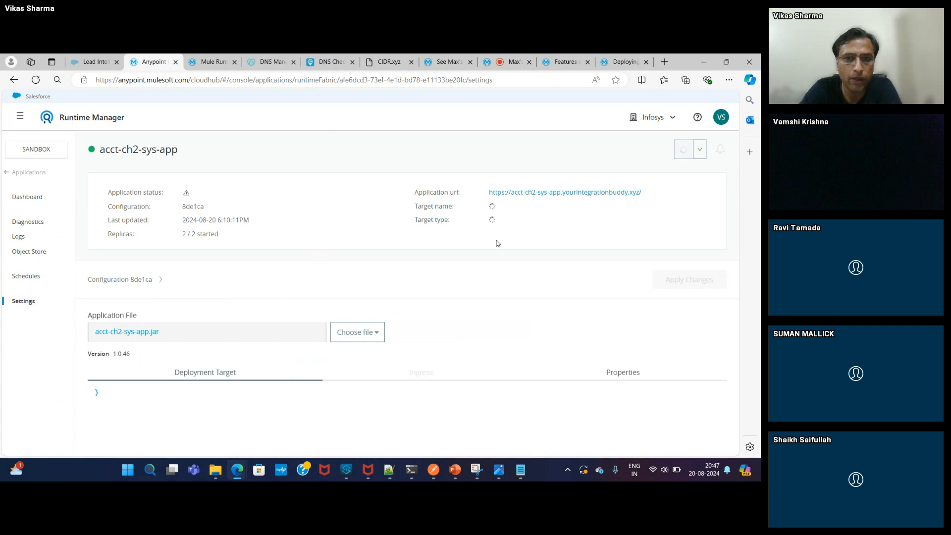
pyautogui.moveTo(736, 195); pyautogui.dragTo(745, 295)
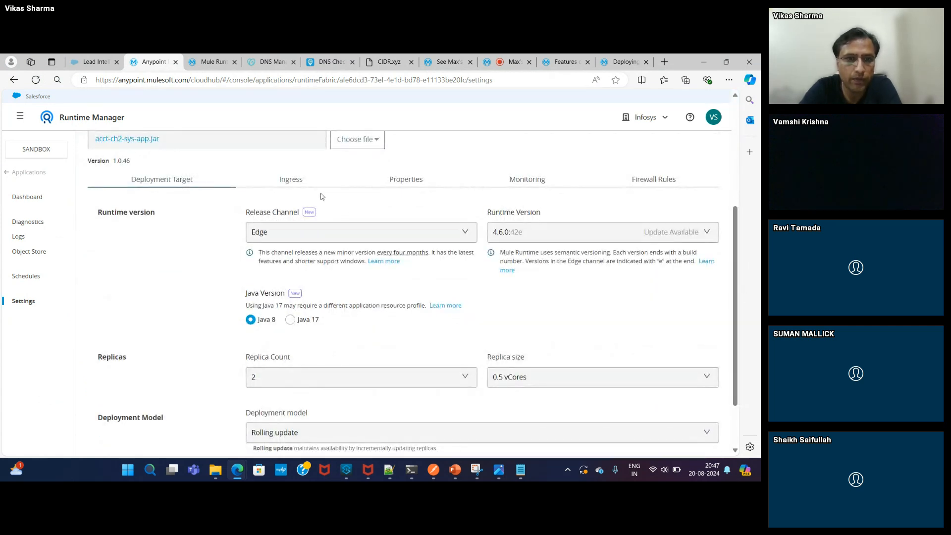
pyautogui.click(286, 178)
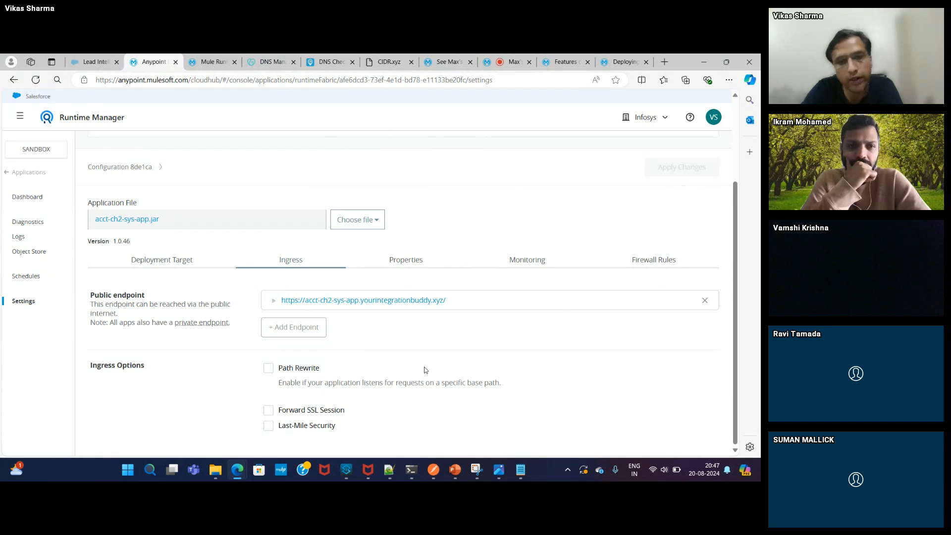
pyautogui.moveTo(178, 356)
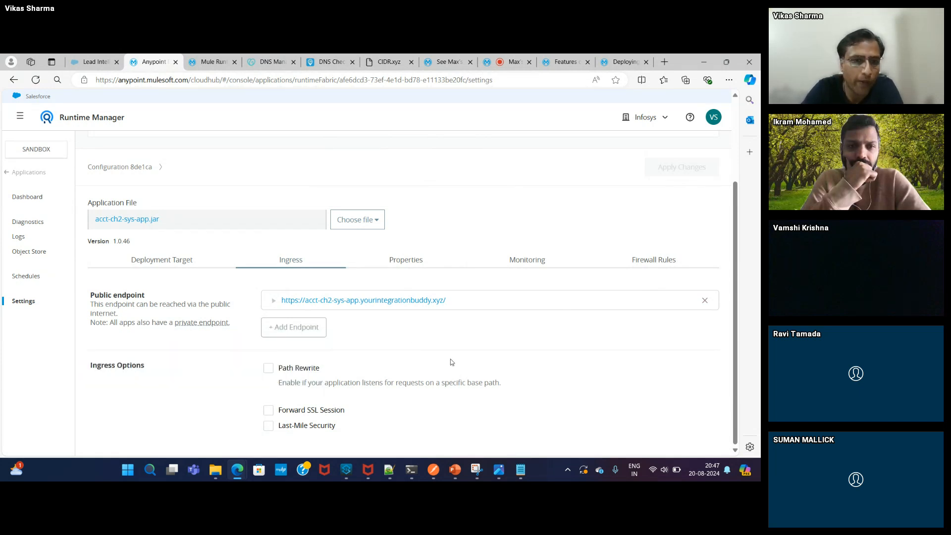
pyautogui.moveTo(208, 323)
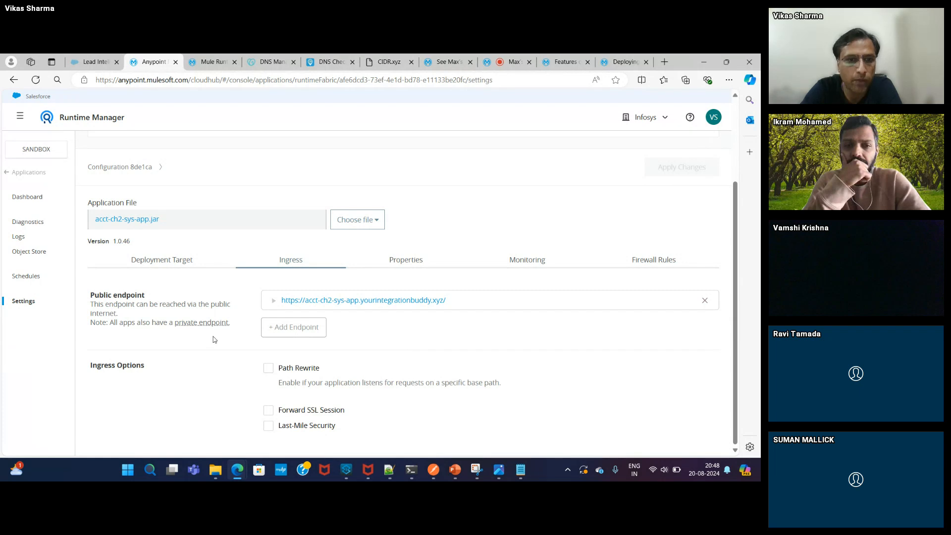
pyautogui.click(279, 328)
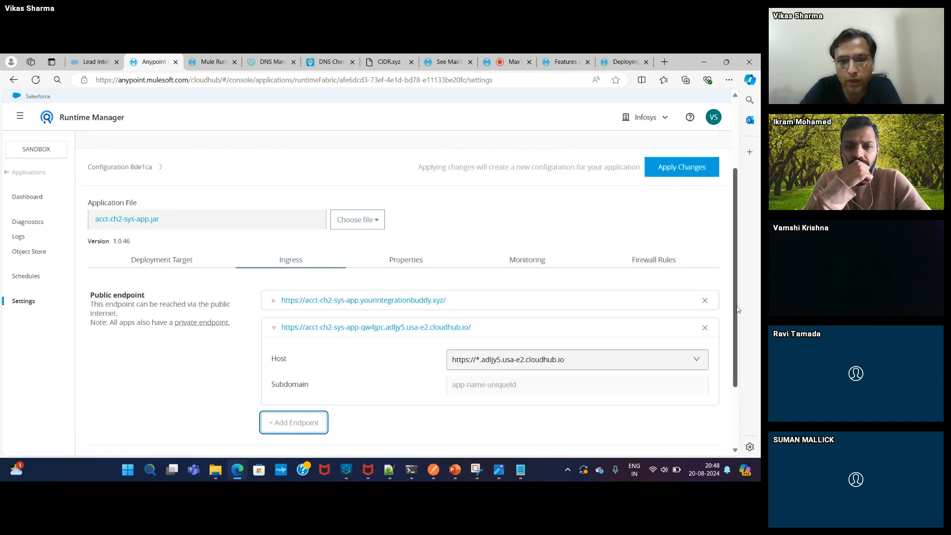
# - Try the yourintegrationbuddy.xyz host on the new endpoint, revert to cloudhub.io, then delete it
pyautogui.scroll(-2, 741, 342)
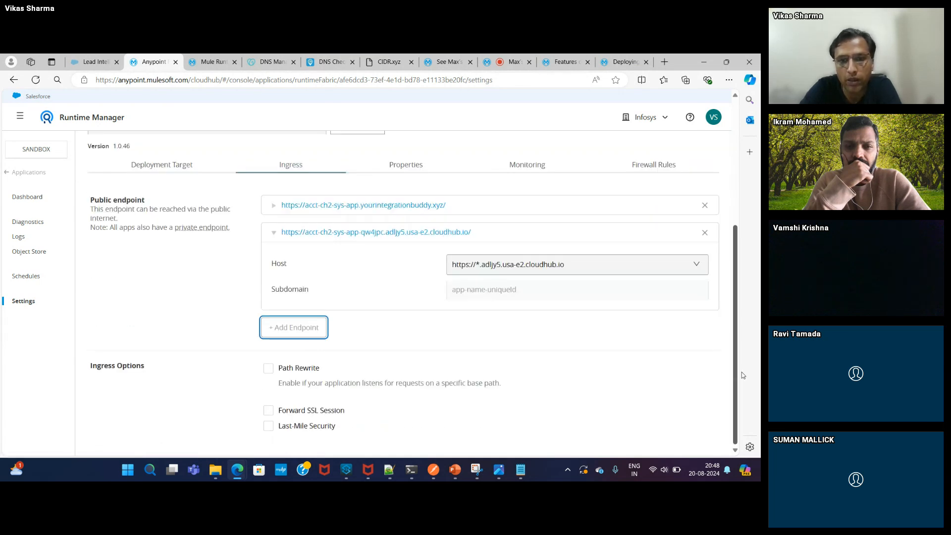
pyautogui.click(600, 264)
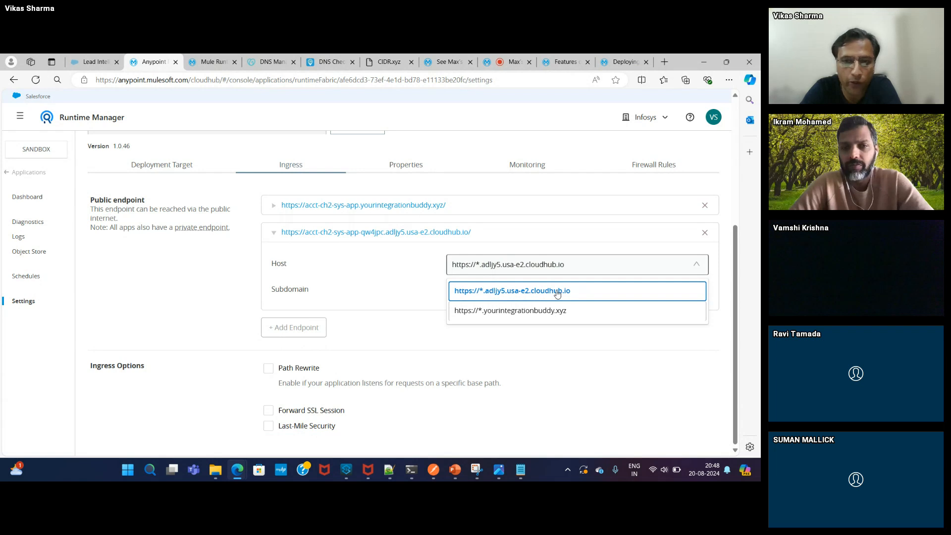
pyautogui.click(529, 312)
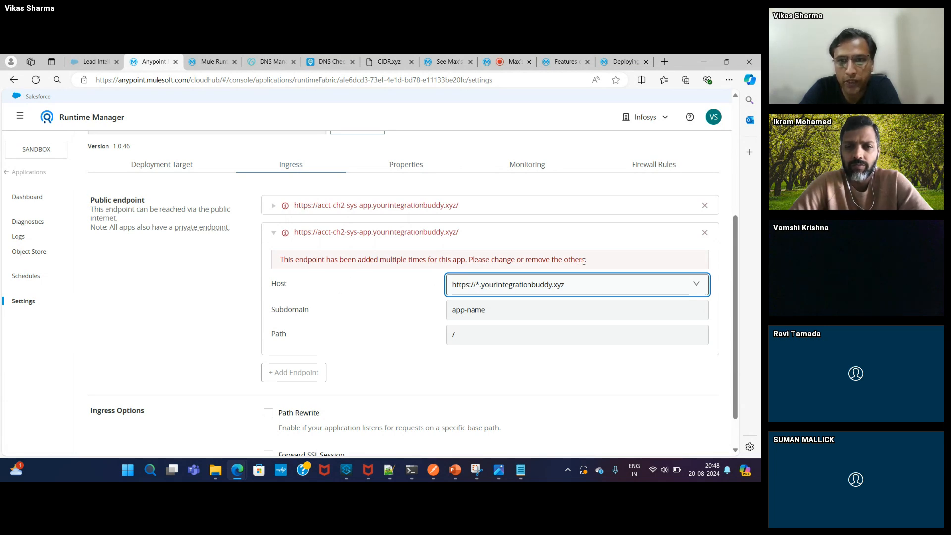
pyautogui.scroll(1, 547, 326)
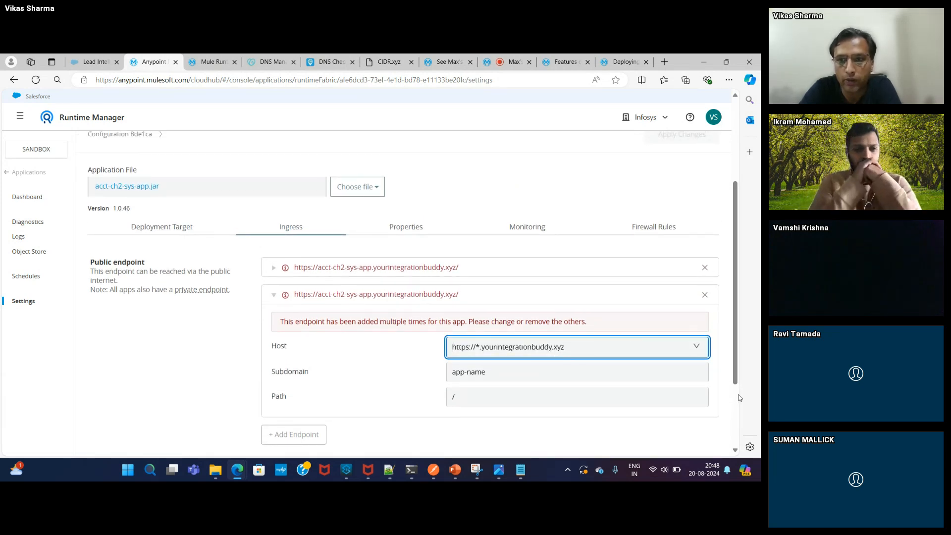
pyautogui.scroll(-2, 738, 398)
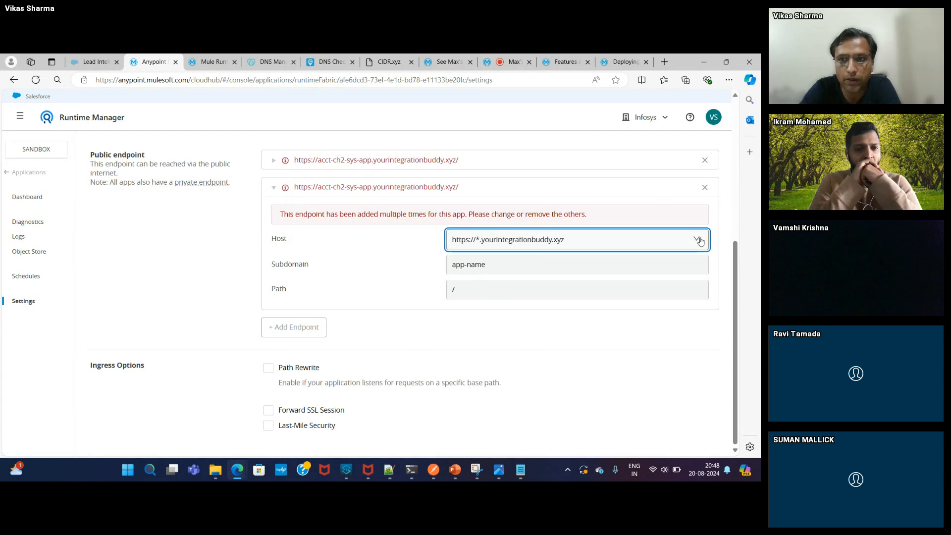
pyautogui.moveTo(499, 356); pyautogui.dragTo(566, 235)
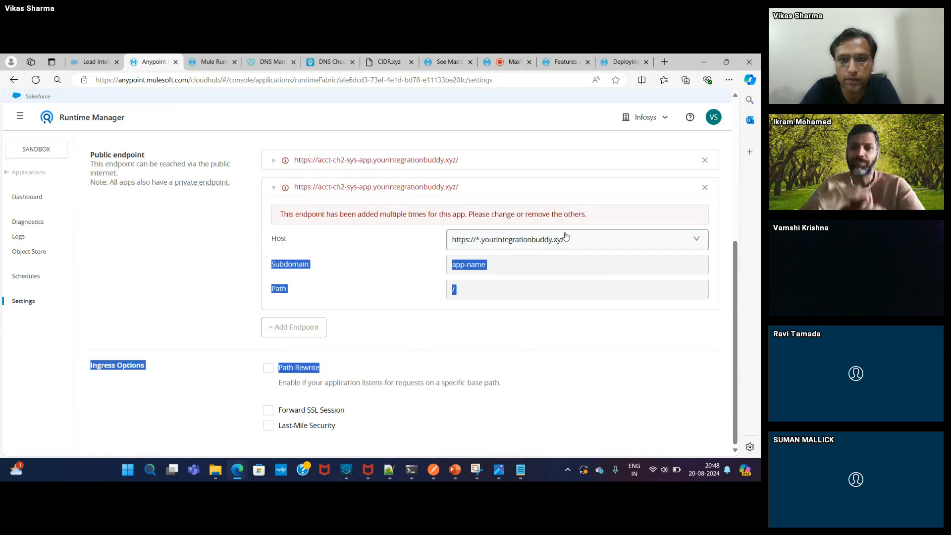
pyautogui.click(566, 236)
pyautogui.click(595, 265)
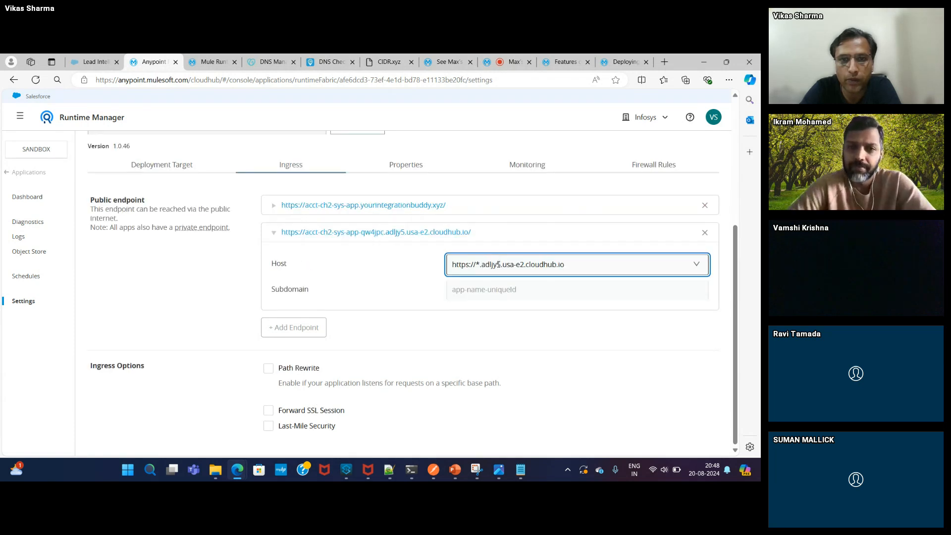
pyautogui.click(705, 232)
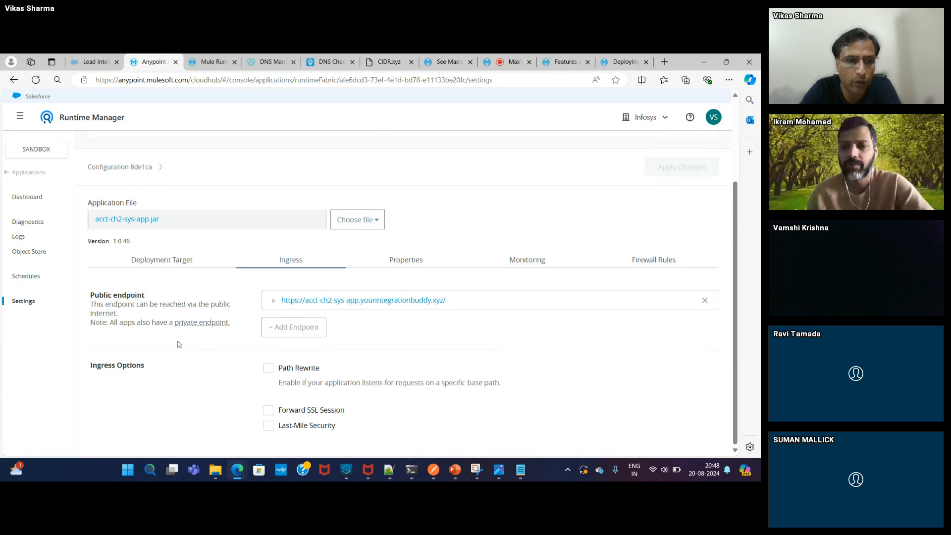
pyautogui.moveTo(192, 326)
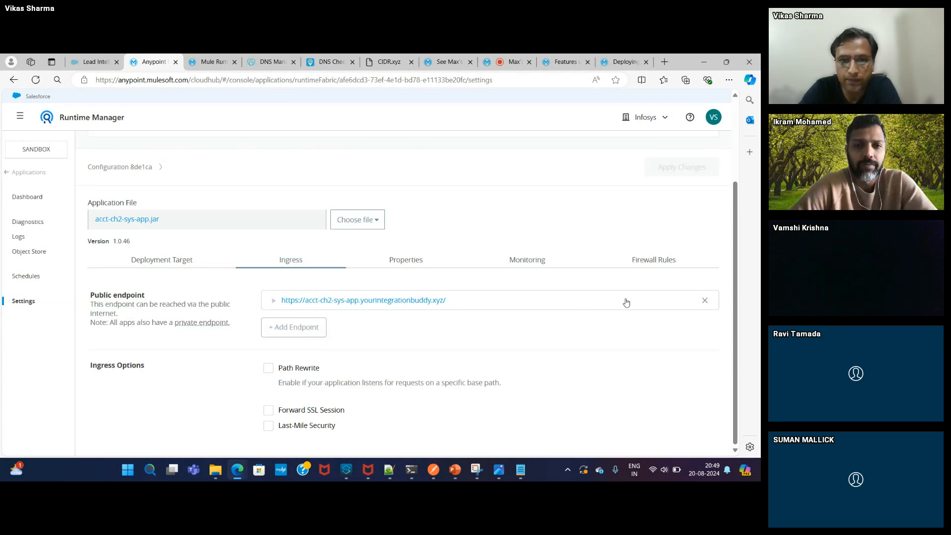
# - Replace the existing public endpoint with a fresh one on the yourintegrationbuddy.xyz host
pyautogui.click(706, 301)
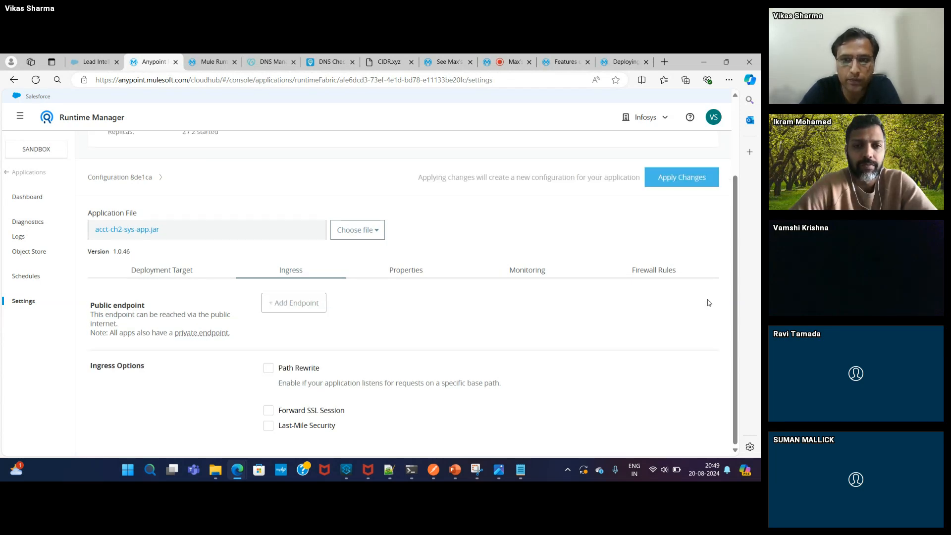
pyautogui.click(315, 303)
pyautogui.click(507, 342)
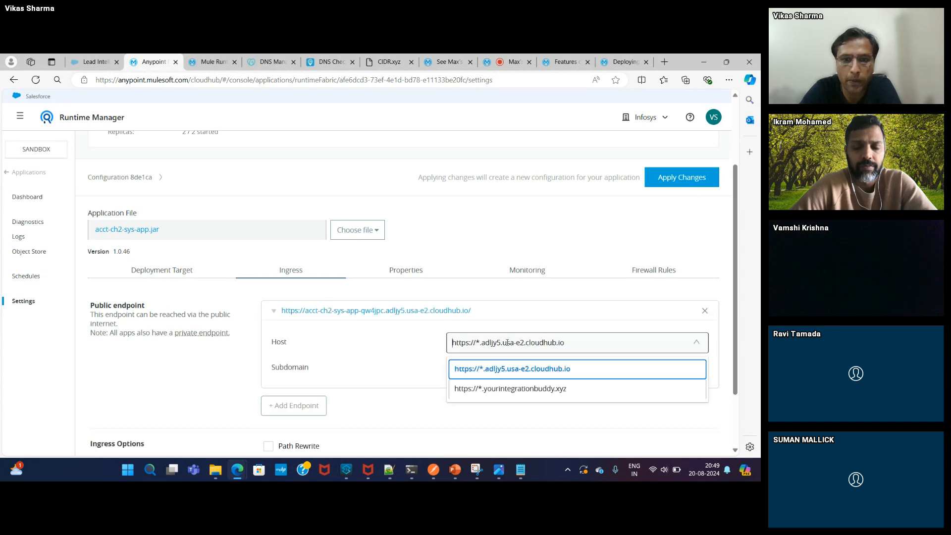
pyautogui.click(495, 388)
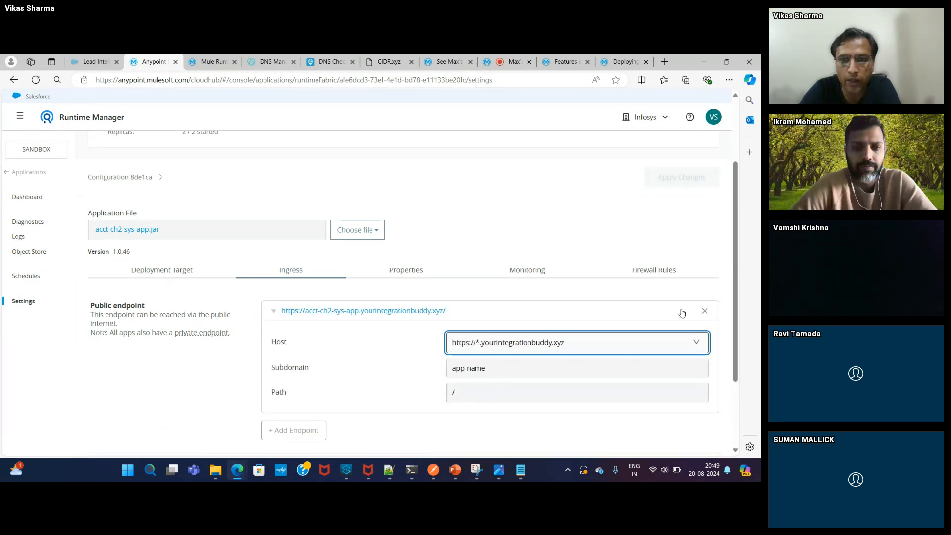
pyautogui.scroll(-2, 738, 367)
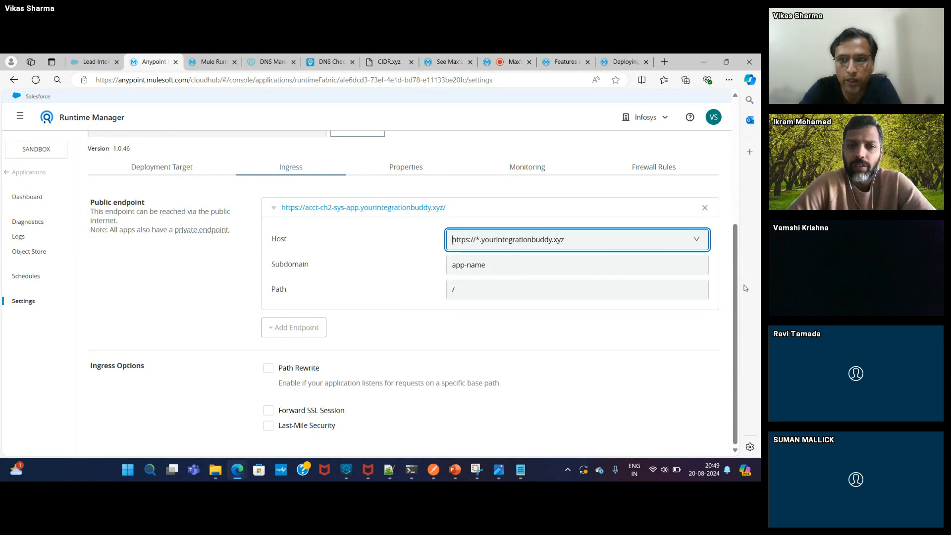
pyautogui.moveTo(733, 344); pyautogui.dragTo(586, 280)
pyautogui.click(587, 243)
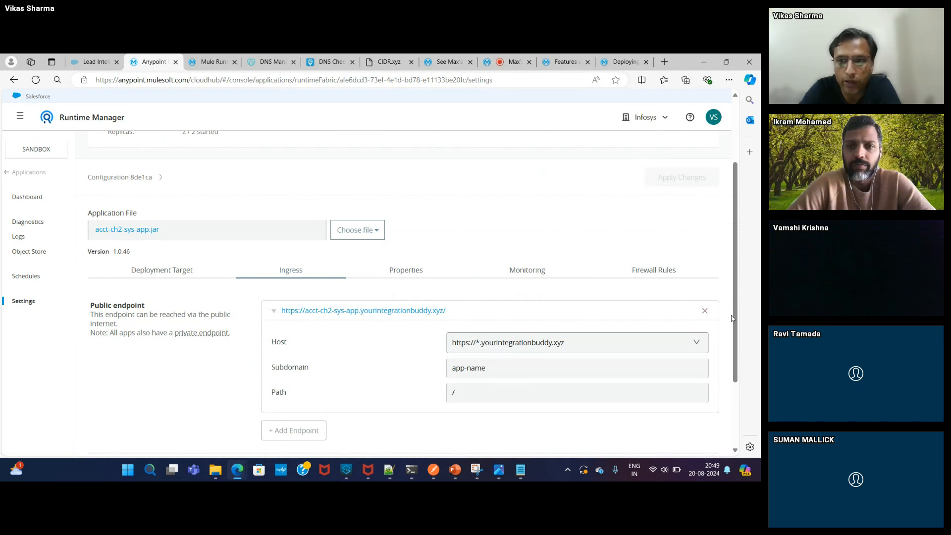
pyautogui.moveTo(732, 318); pyautogui.dragTo(741, 248)
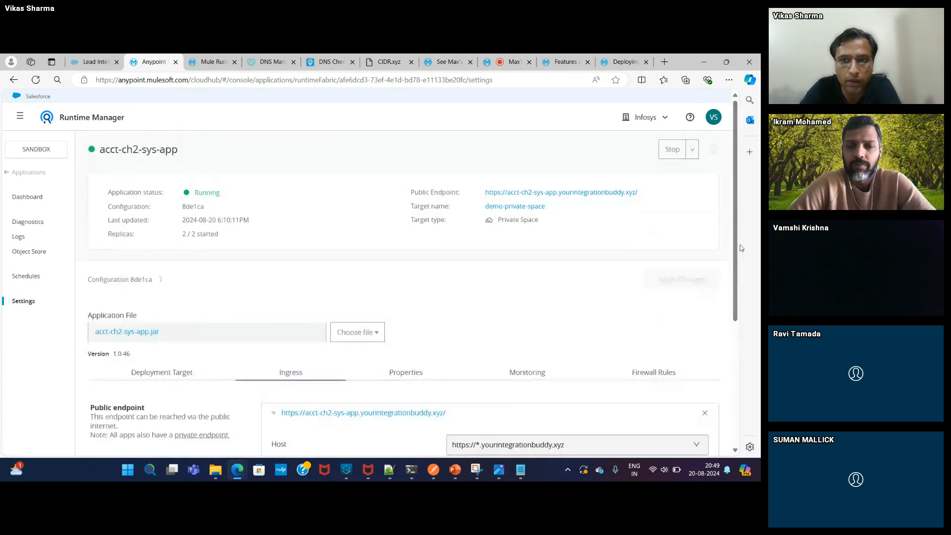
# - Check the Deployment Target runtime settings and Ingress endpoint fields, then switch to Postman's CH2 request
pyautogui.click(158, 372)
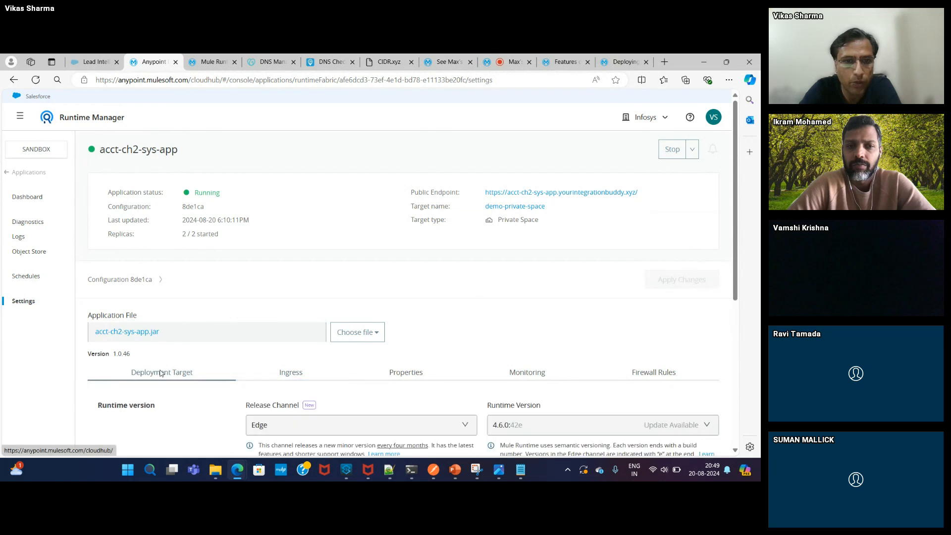
pyautogui.click(278, 379)
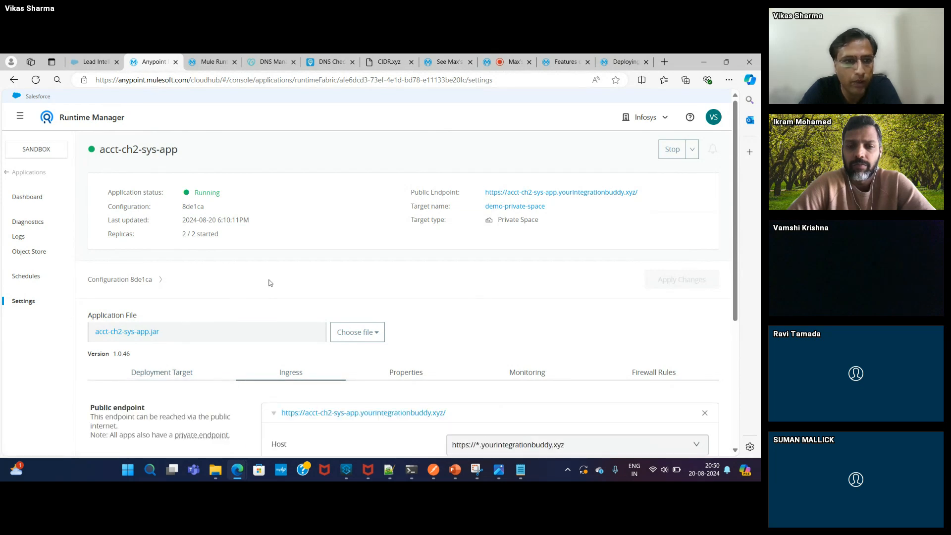
pyautogui.scroll(-4, 736, 265)
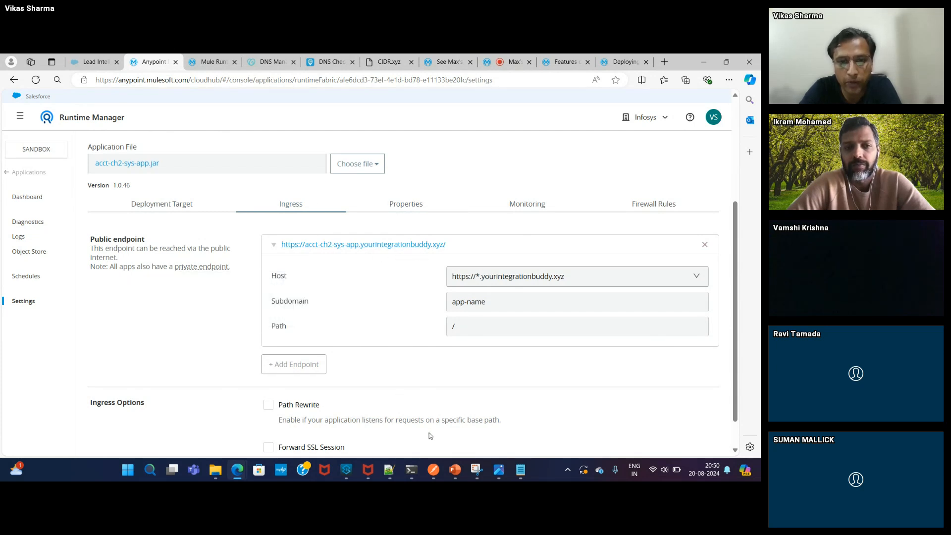
pyautogui.click(433, 470)
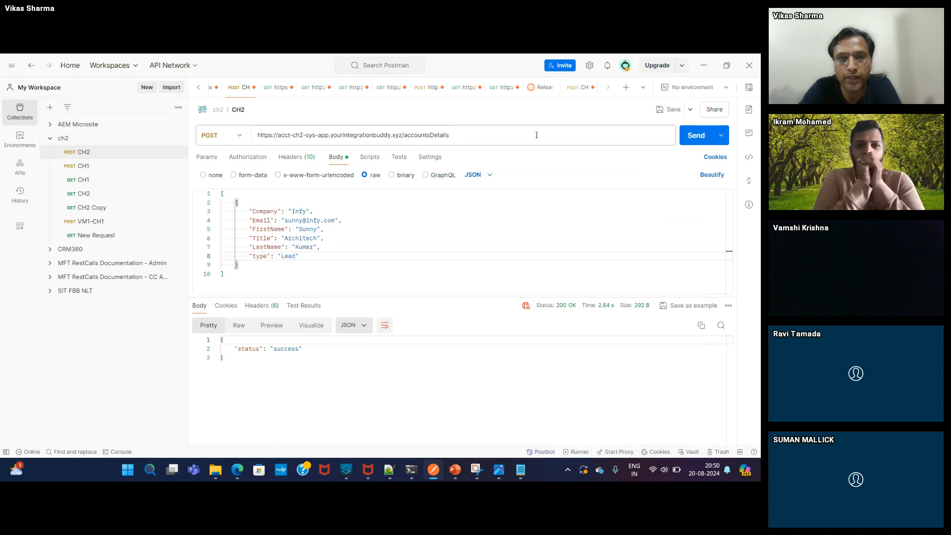
# - Send the CH2 lead POST, confirm 200 OK with status success, and return to the browser
pyautogui.click(695, 136)
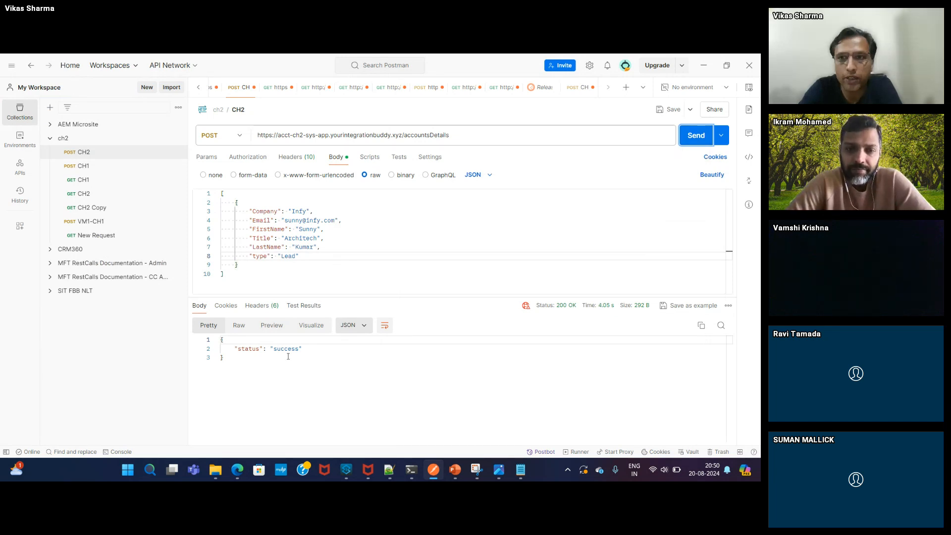
pyautogui.hotkey('alt', 'Tab')
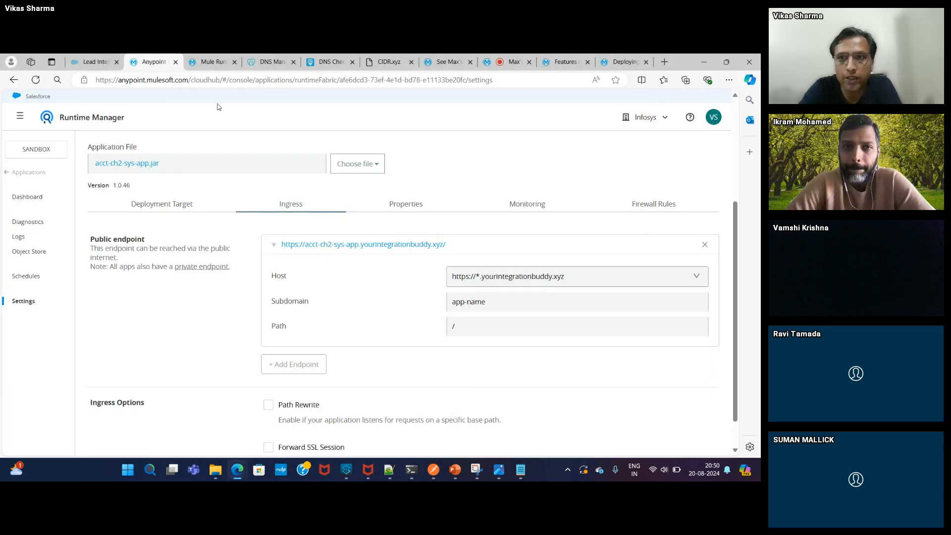
# - Refresh Salesforce My Leads and find the new Infy Architech lead, now 28 total
pyautogui.click(99, 62)
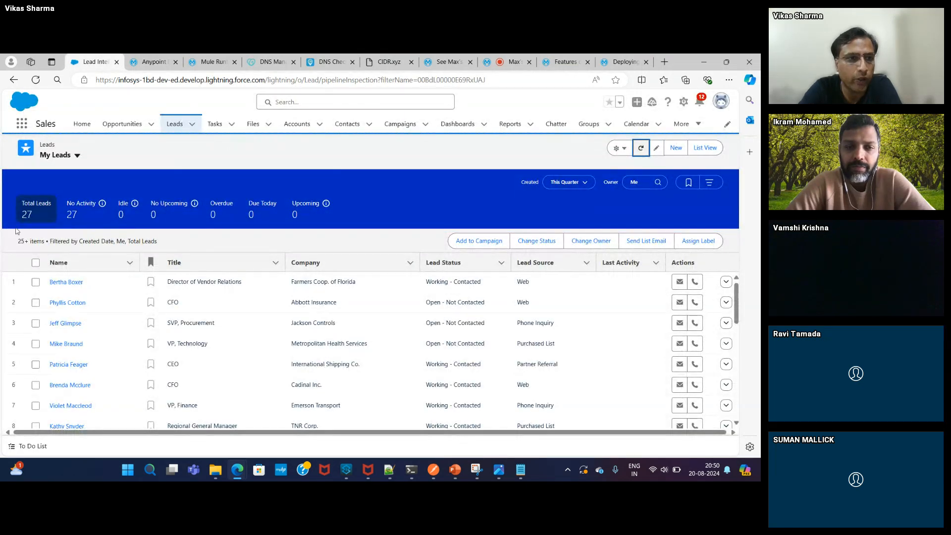
pyautogui.click(638, 151)
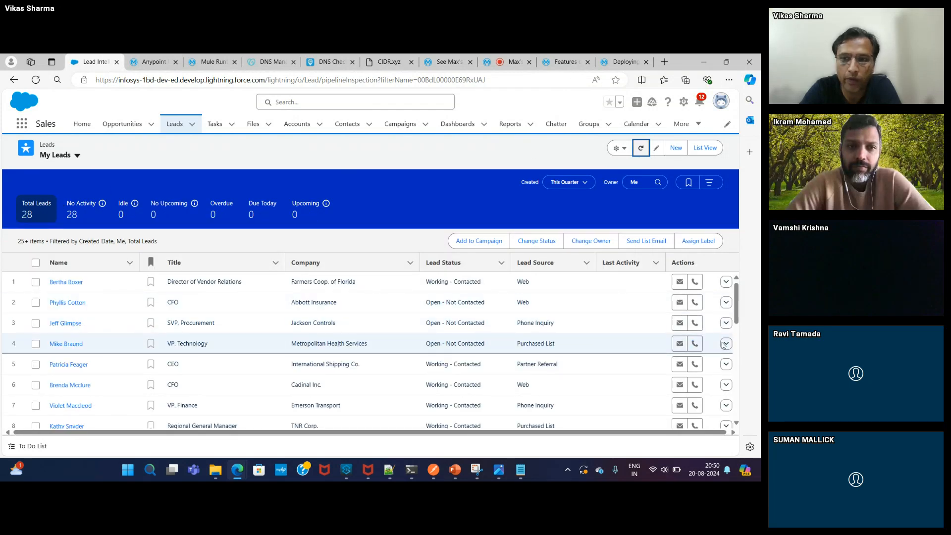
pyautogui.scroll(-7, 728, 371)
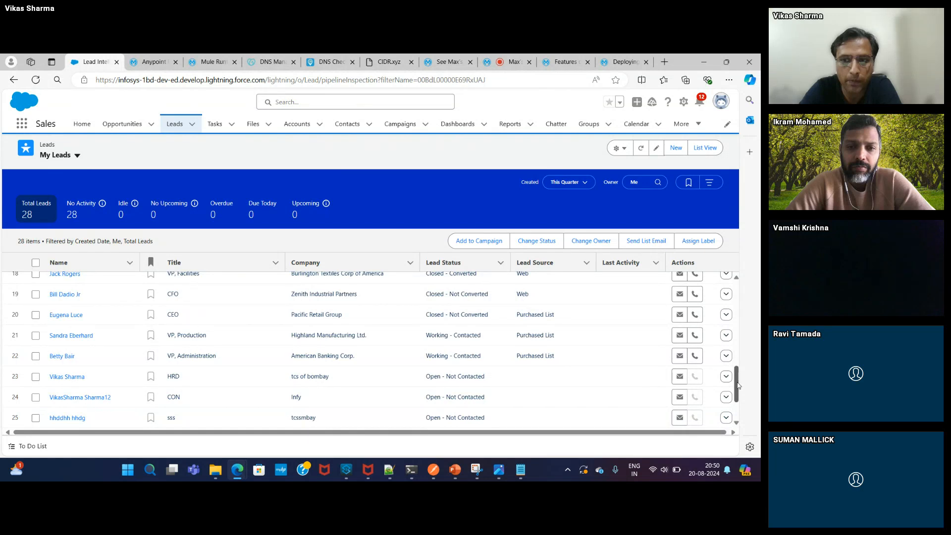
pyautogui.scroll(-1, 735, 407)
pyautogui.scroll(-2, 735, 407)
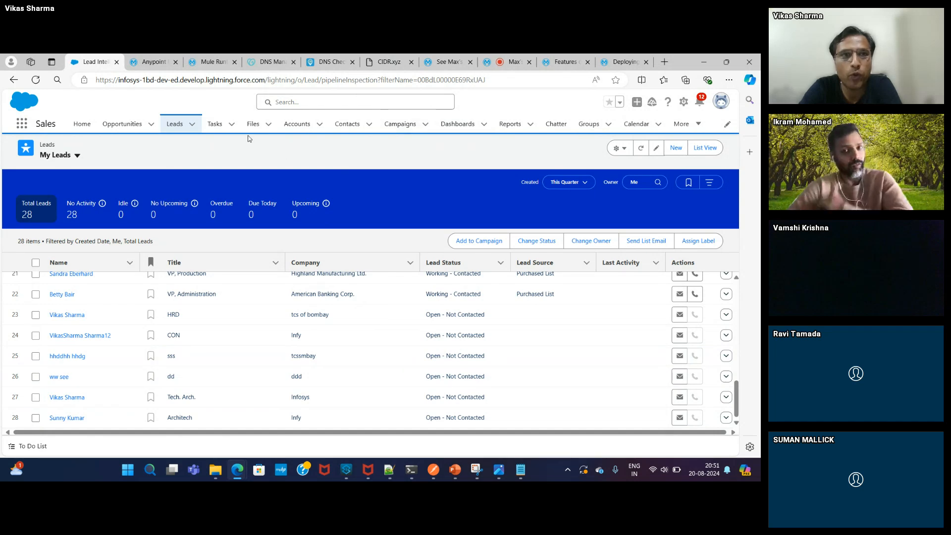
# - In Runtime Manager, remove acct-ch2-sys-app's public endpoint and apply the changes
pyautogui.click(211, 61)
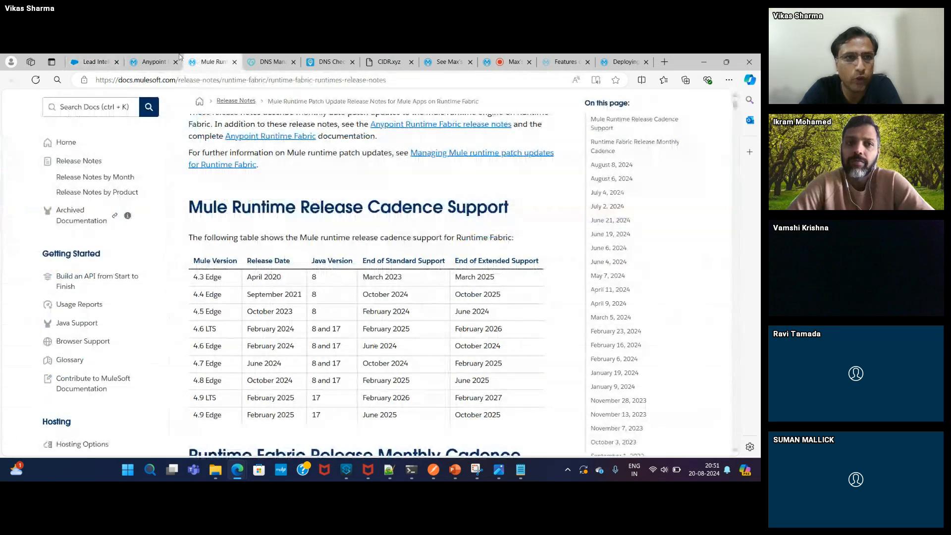
pyautogui.click(156, 60)
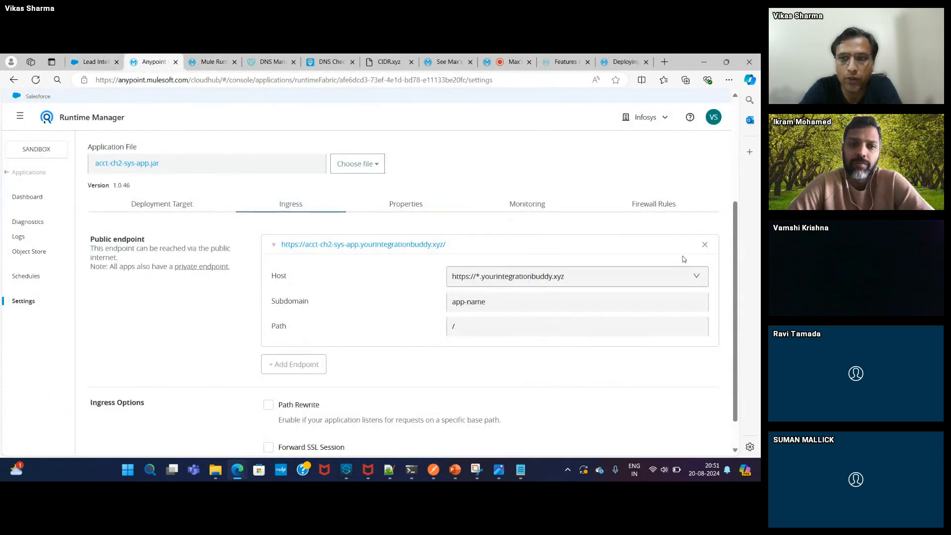
pyautogui.click(705, 245)
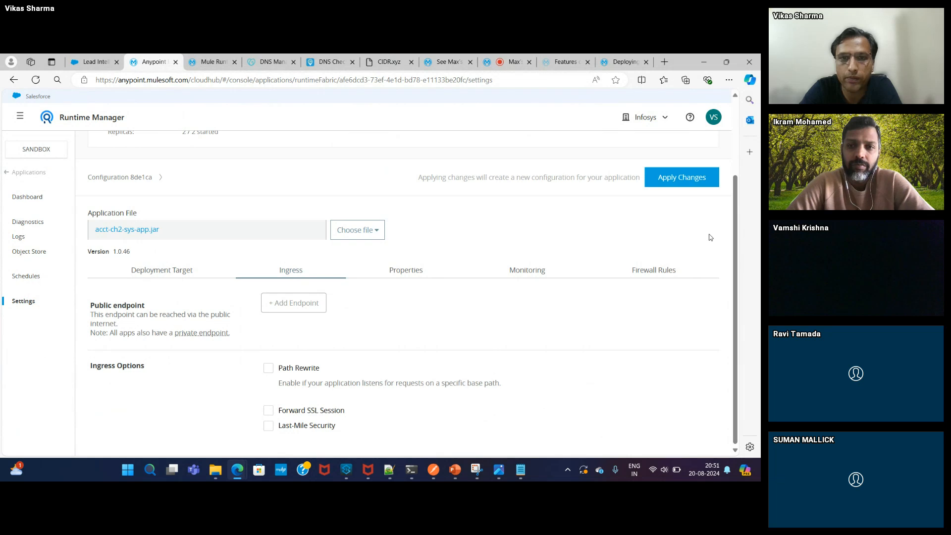
pyautogui.click(692, 184)
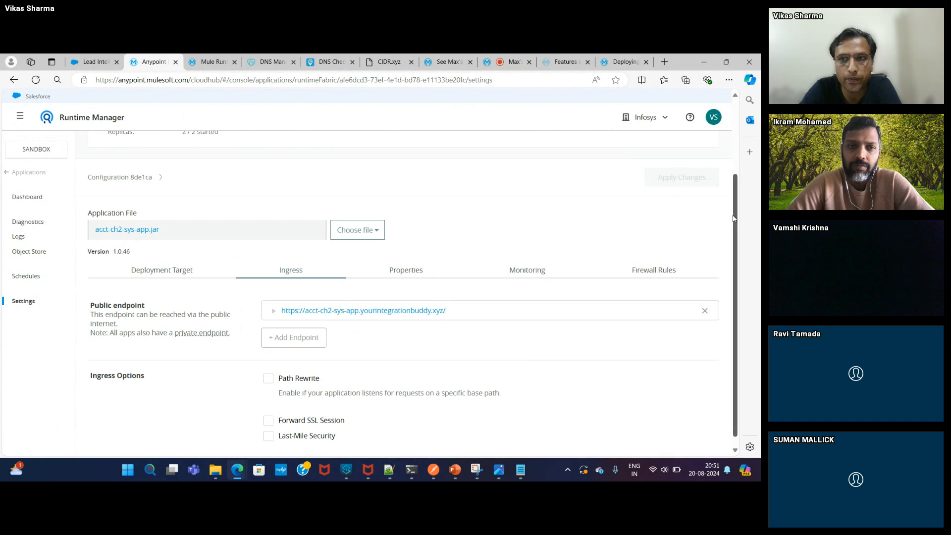
# - Confirm configuration 74dba3 rolled out with 2/2 replicas running
pyautogui.moveTo(735, 210); pyautogui.dragTo(734, 139)
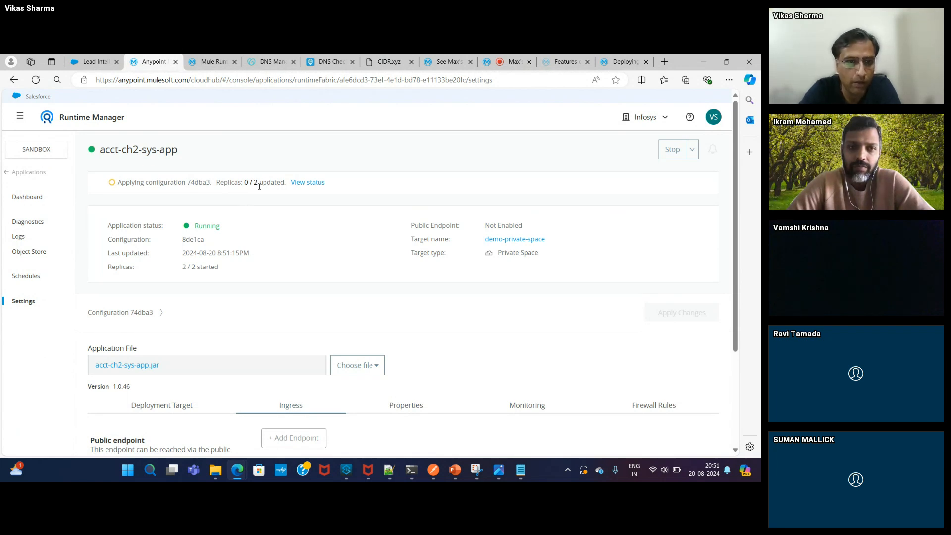
pyautogui.click(297, 186)
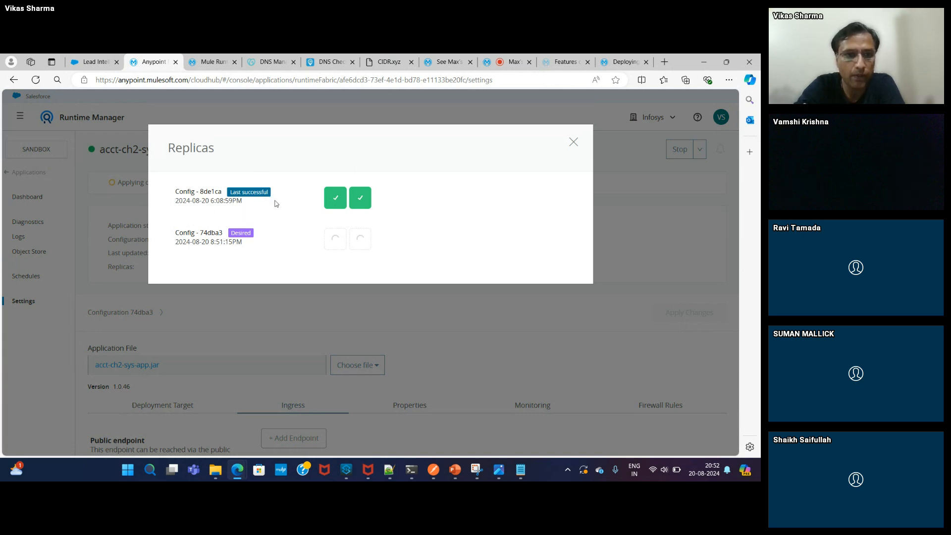
pyautogui.click(573, 142)
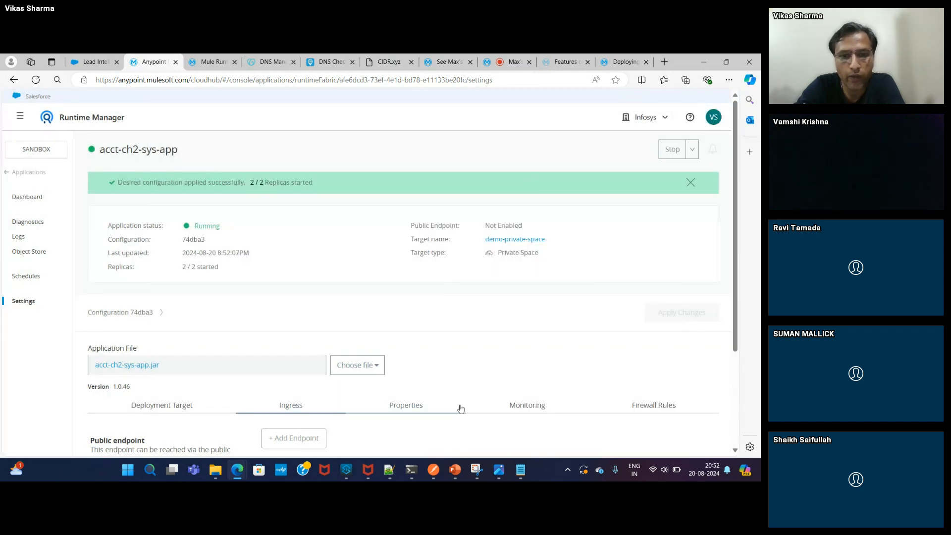
pyautogui.click(434, 470)
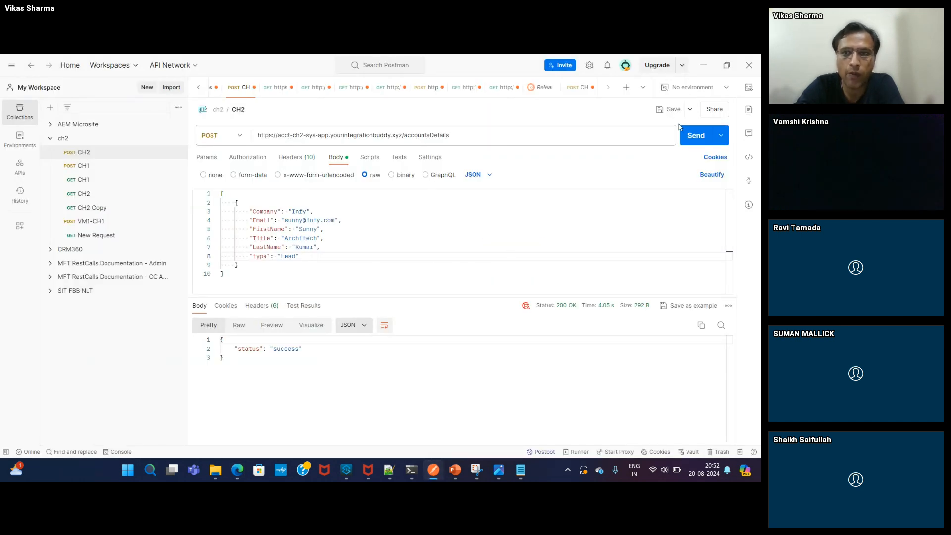
# - Resend the CH2 POST, see 404 Not Found, and return to Runtime Manager
pyautogui.click(692, 141)
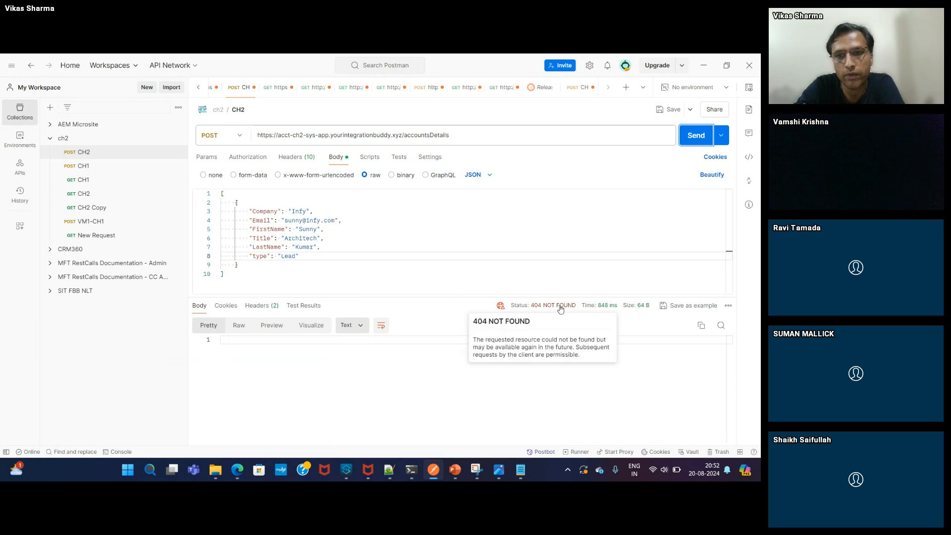
pyautogui.hotkey('alt', 'Tab')
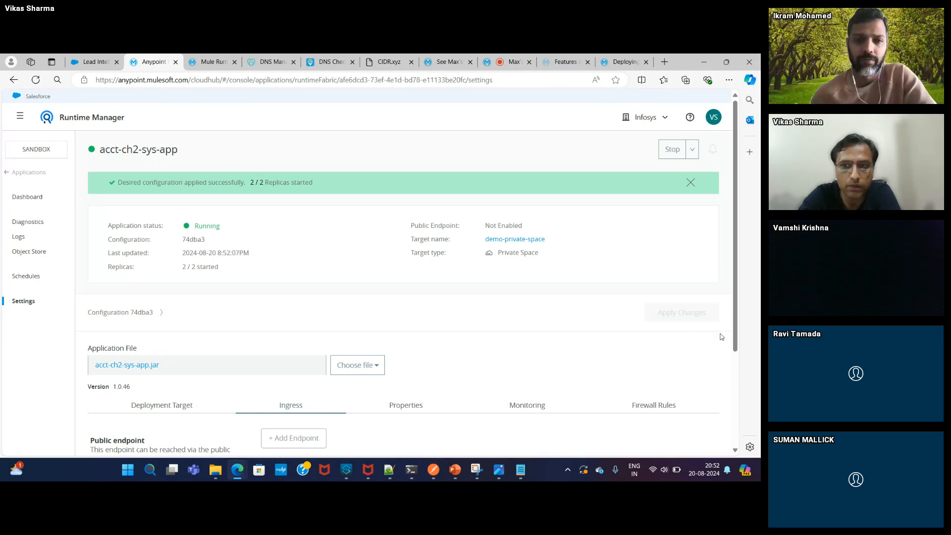
pyautogui.click(738, 359)
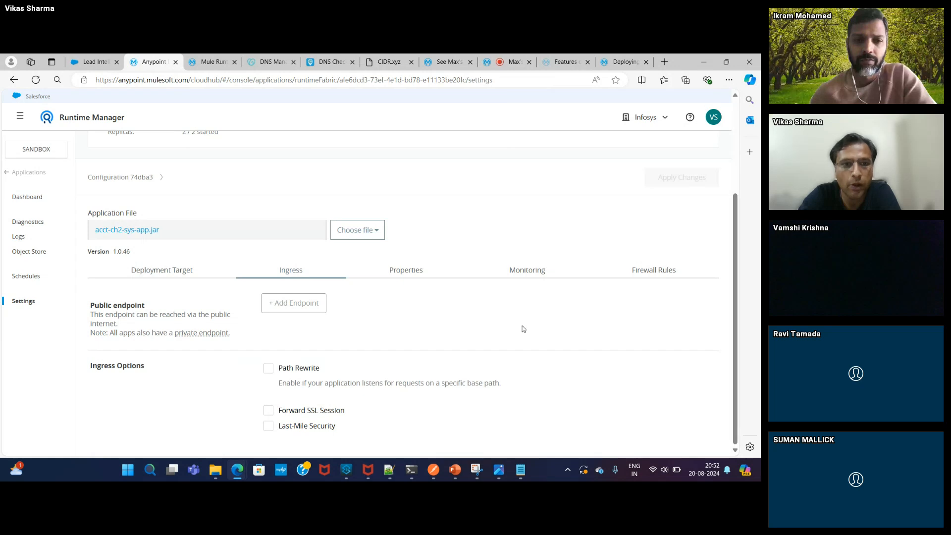
pyautogui.click(283, 304)
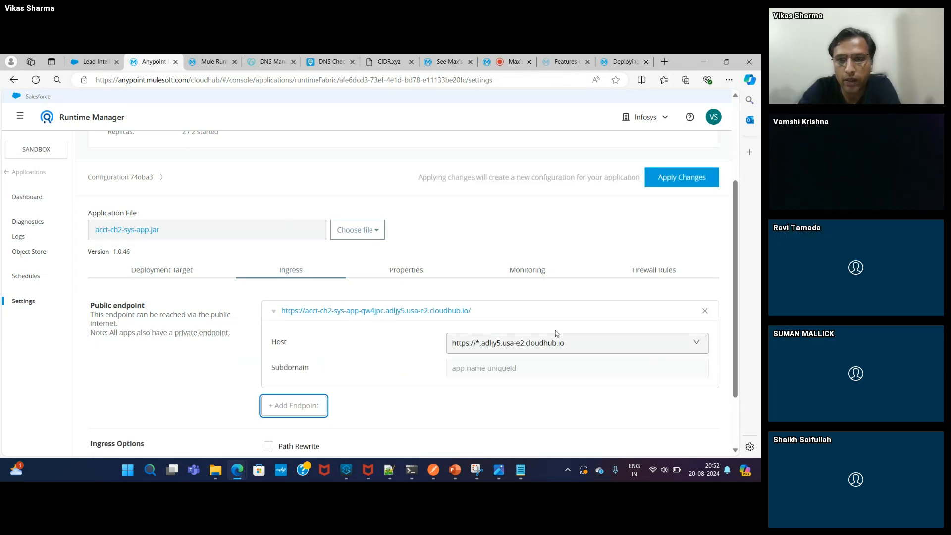
pyautogui.click(524, 345)
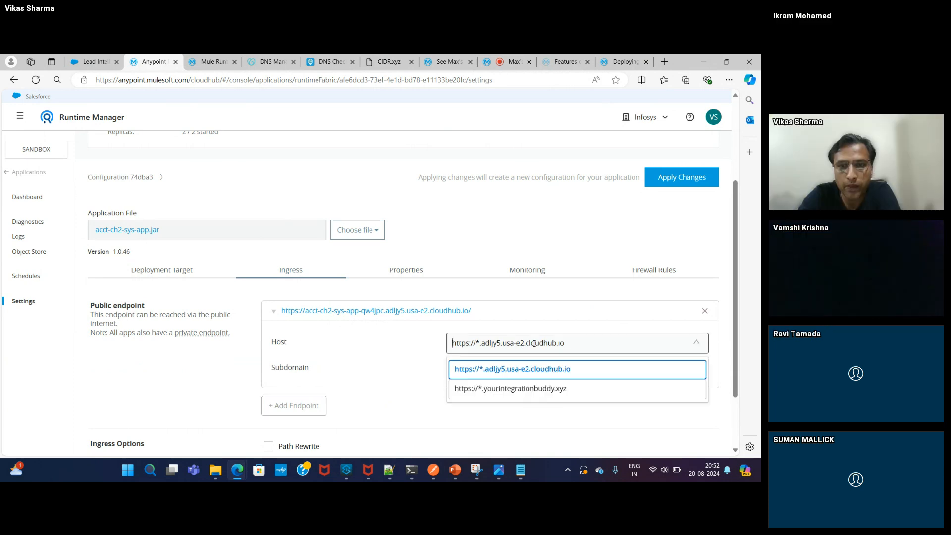
pyautogui.click(500, 389)
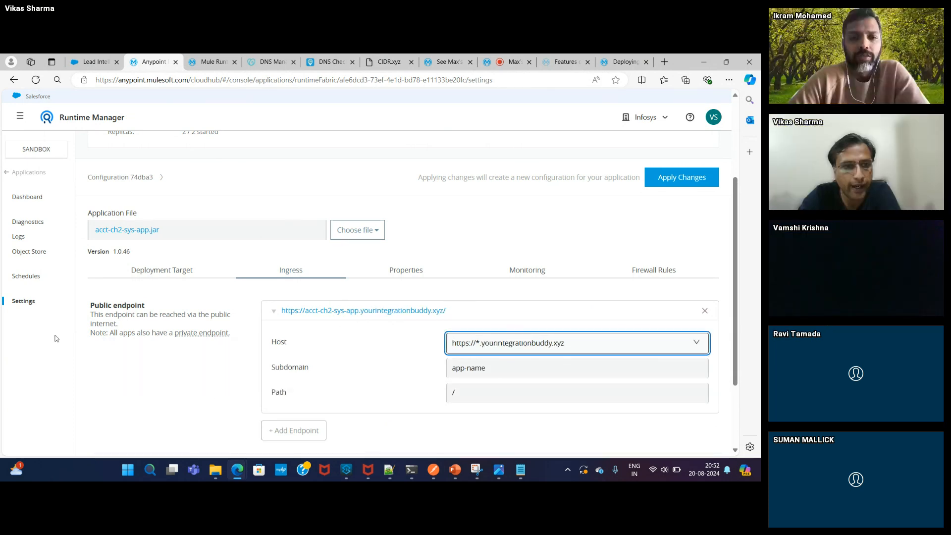
pyautogui.moveTo(206, 336)
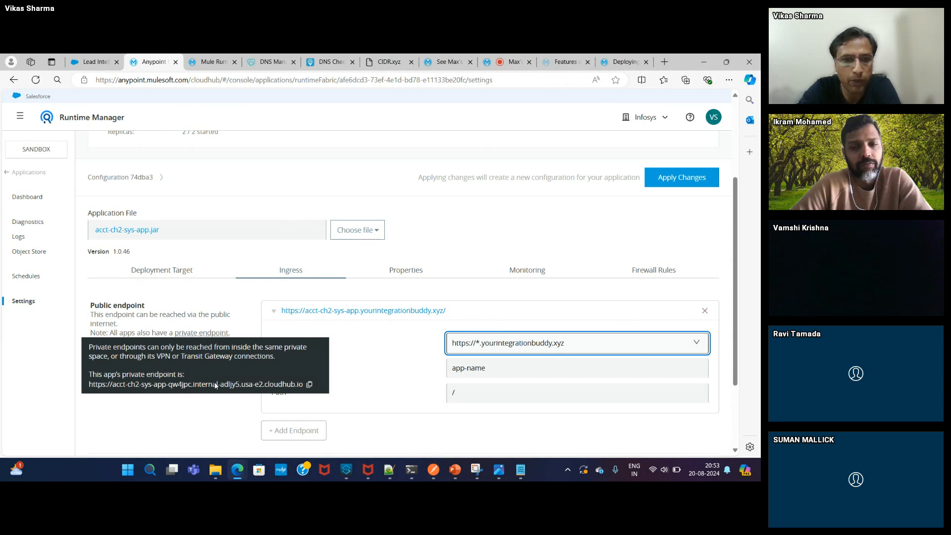
pyautogui.click(705, 312)
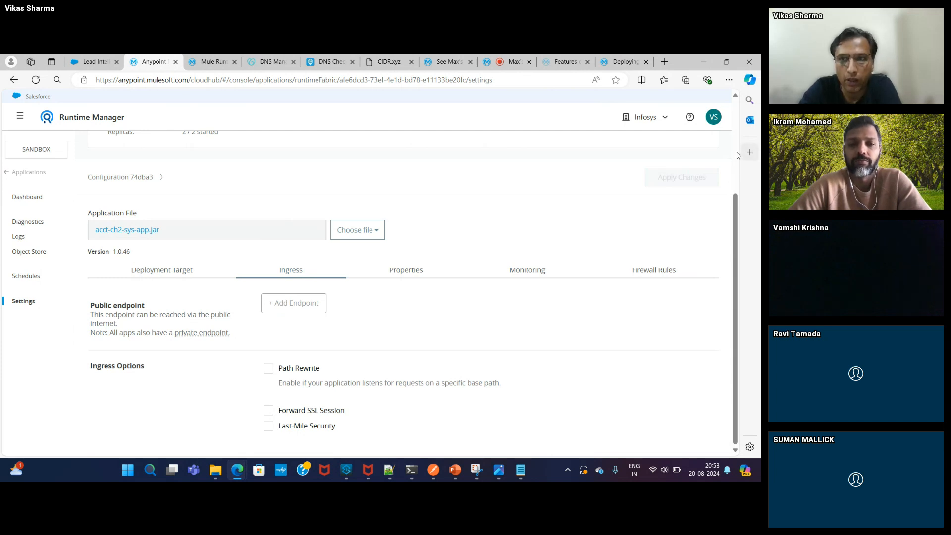
pyautogui.scroll(3, 738, 155)
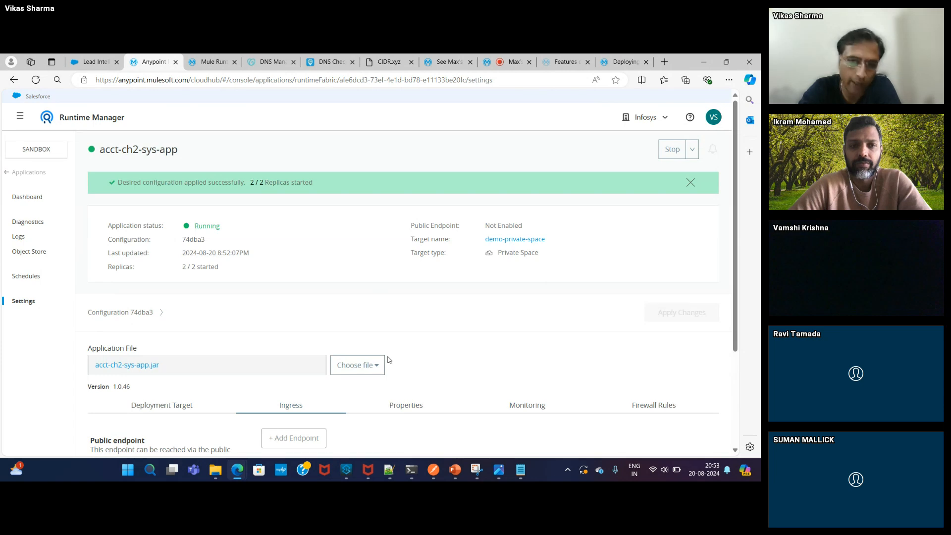
# - In Anypoint Studio, open the process app's cloudhub2-prc-app-main.xml and close pom.xml
pyautogui.click(347, 470)
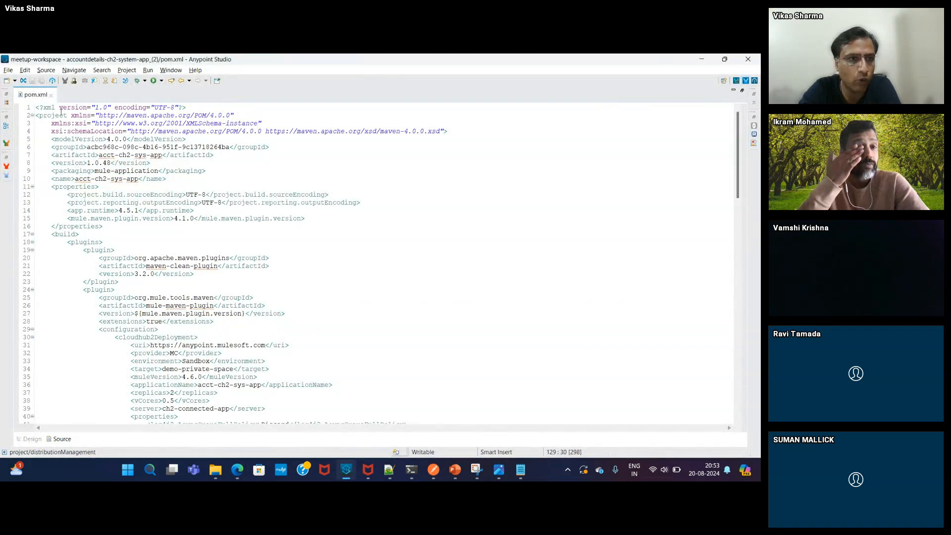
pyautogui.doubleClick(31, 96)
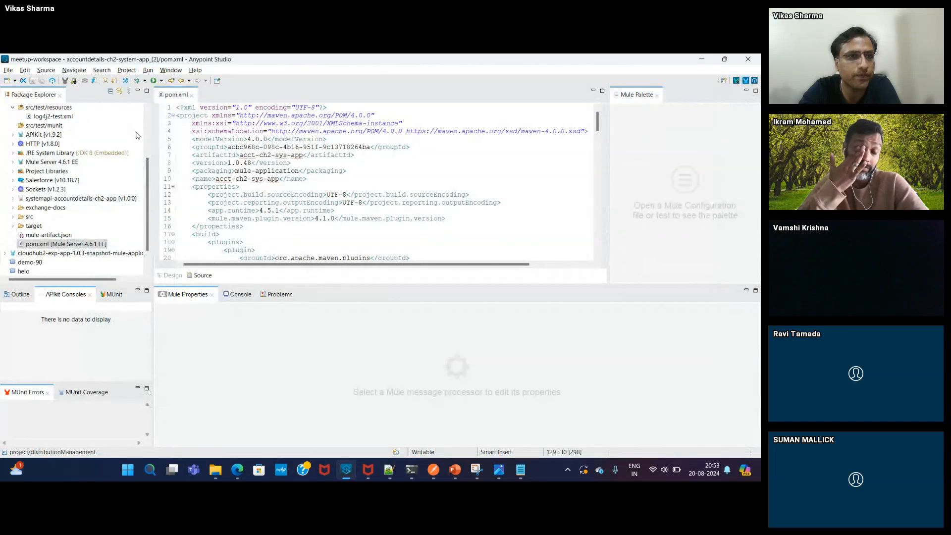
pyautogui.scroll(3, 119, 130)
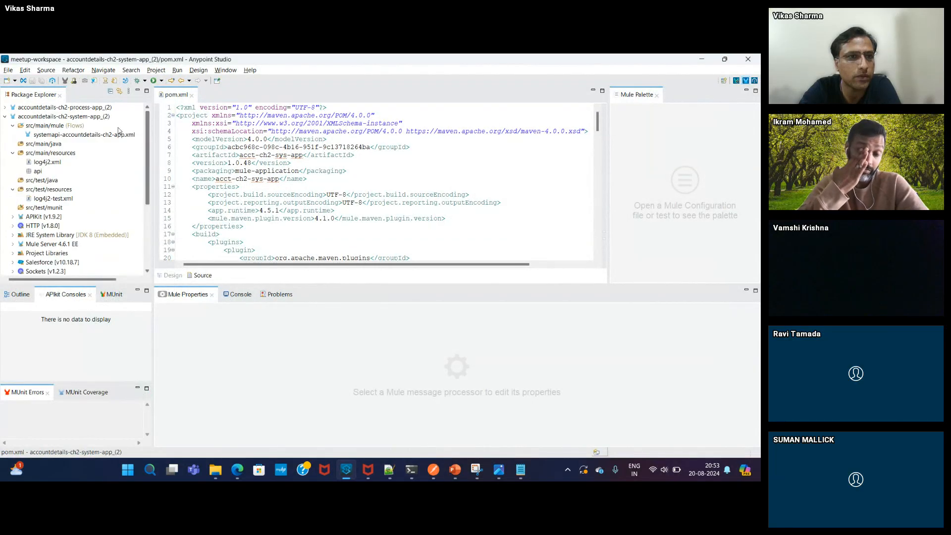
pyautogui.click(5, 116)
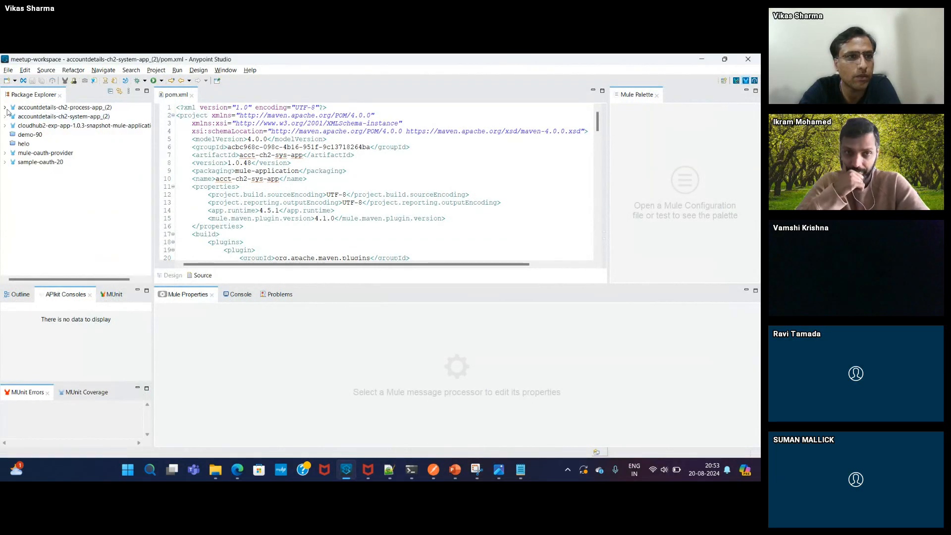
pyautogui.click(6, 108)
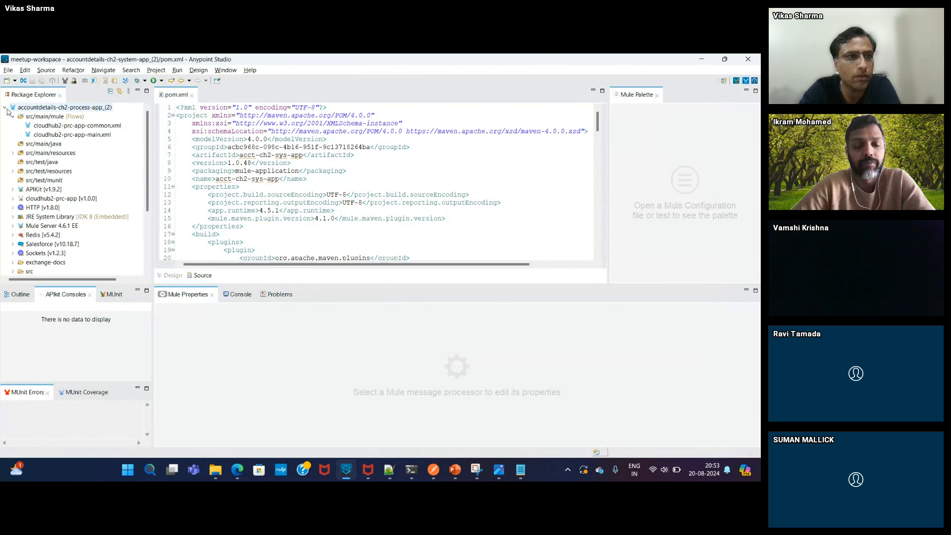
pyautogui.doubleClick(72, 134)
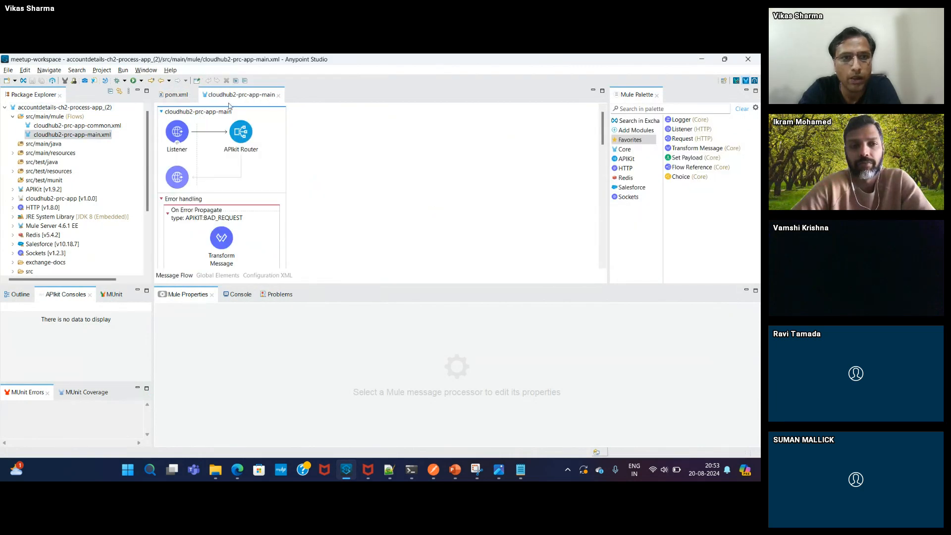
pyautogui.click(193, 96)
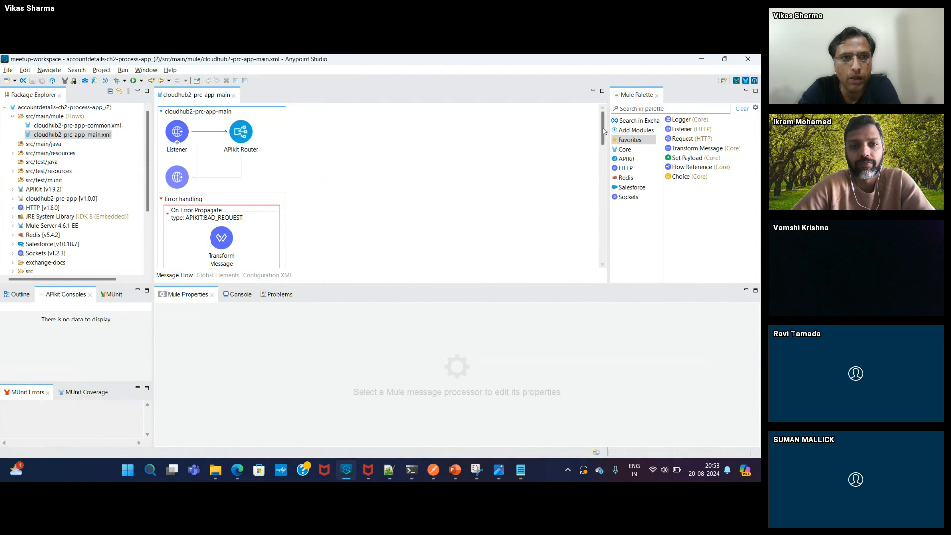
# - Follow the Flow Reference to the common subflow and show its Request component's HTTP settings
pyautogui.moveTo(603, 130); pyautogui.dragTo(595, 249)
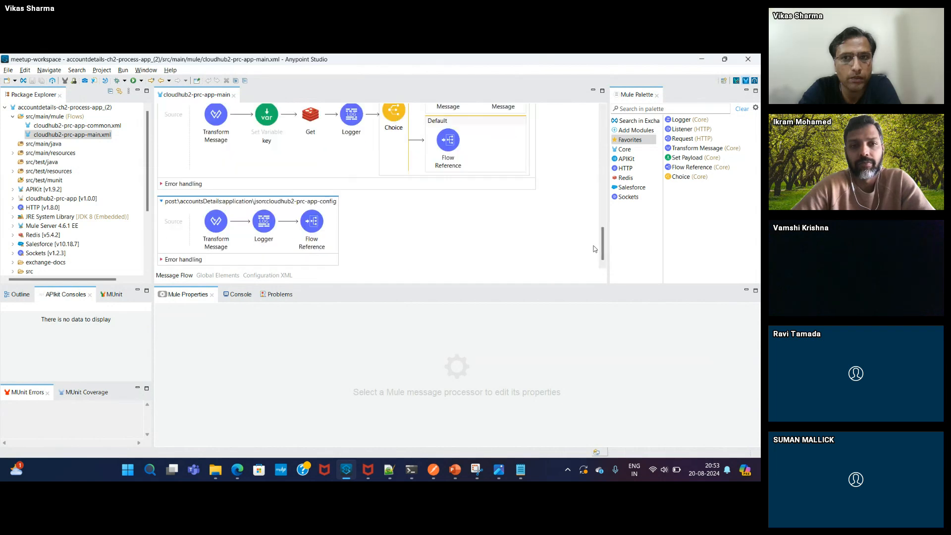
pyautogui.rightClick(311, 230)
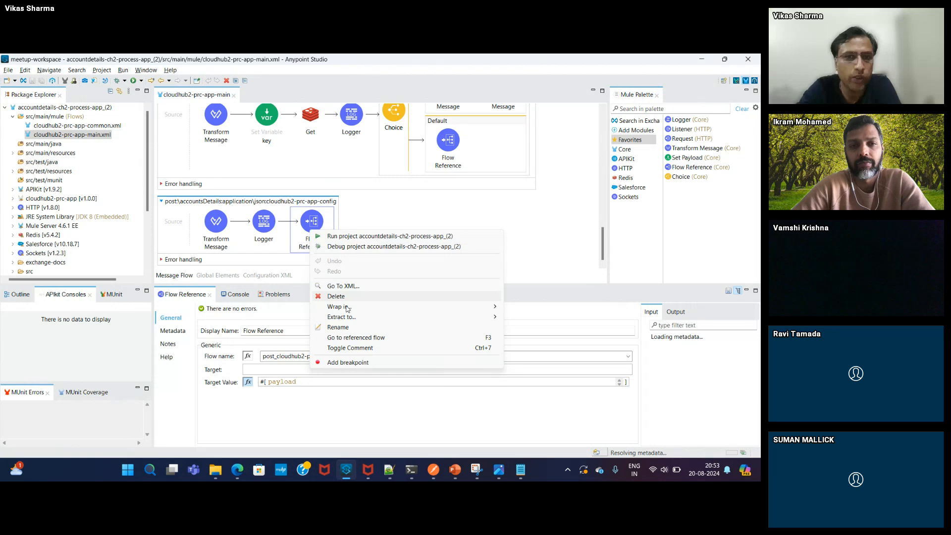
pyautogui.click(356, 337)
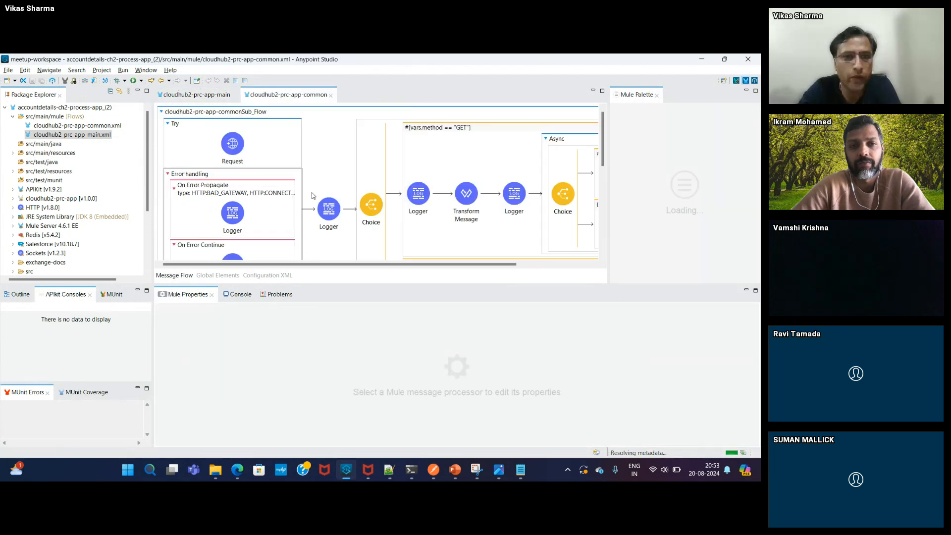
pyautogui.click(213, 121)
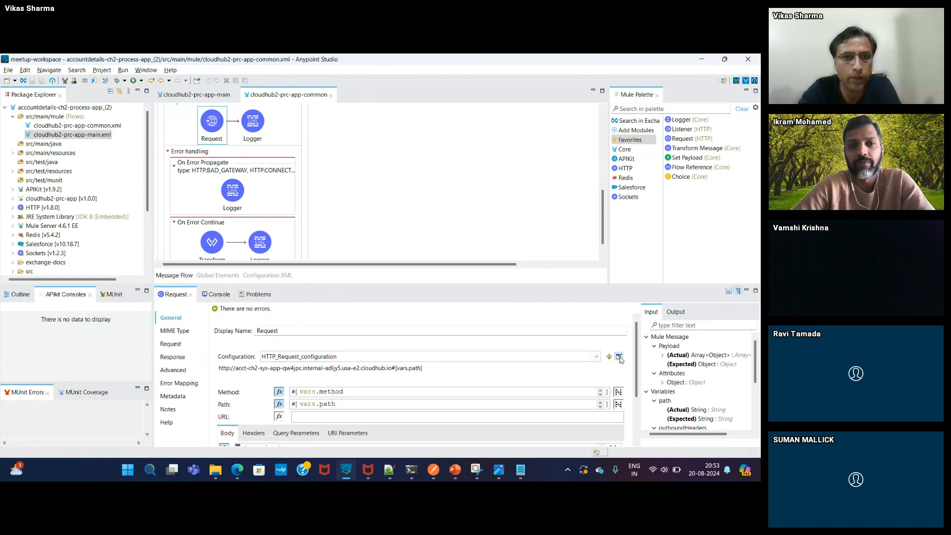
# - Inspect the HTTP request configuration's Host, confirm it targets acct-ch2-sys-app, and cancel without changes
pyautogui.click(619, 356)
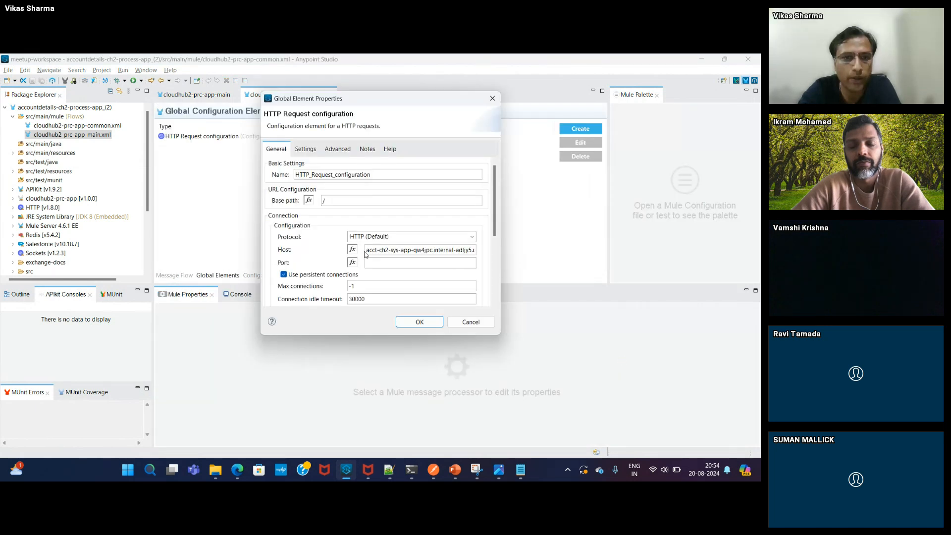
pyautogui.moveTo(365, 253); pyautogui.dragTo(406, 257)
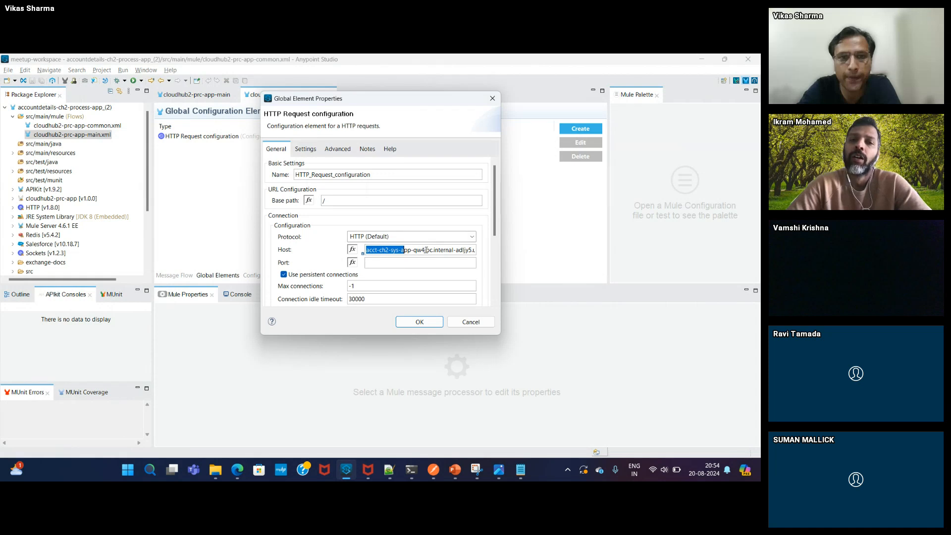
pyautogui.click(385, 249)
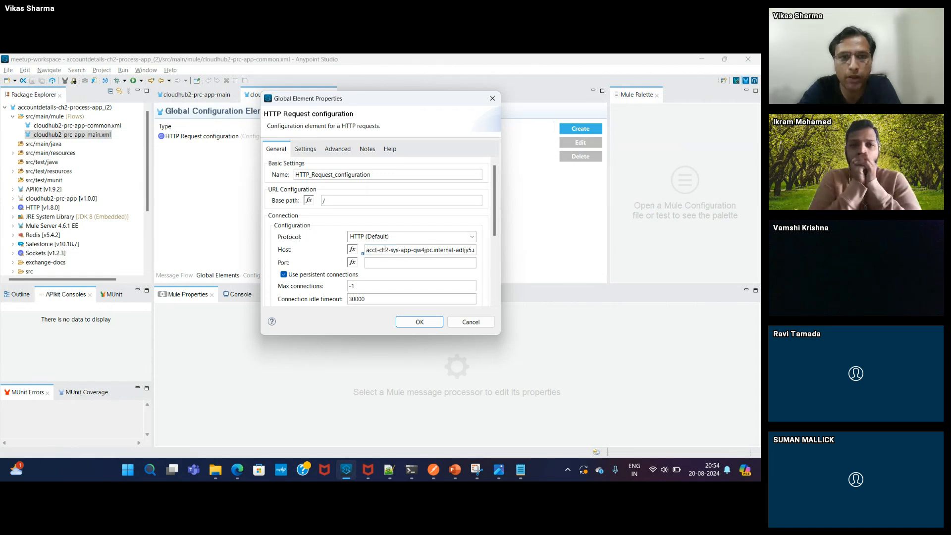
pyautogui.moveTo(366, 250); pyautogui.dragTo(498, 254)
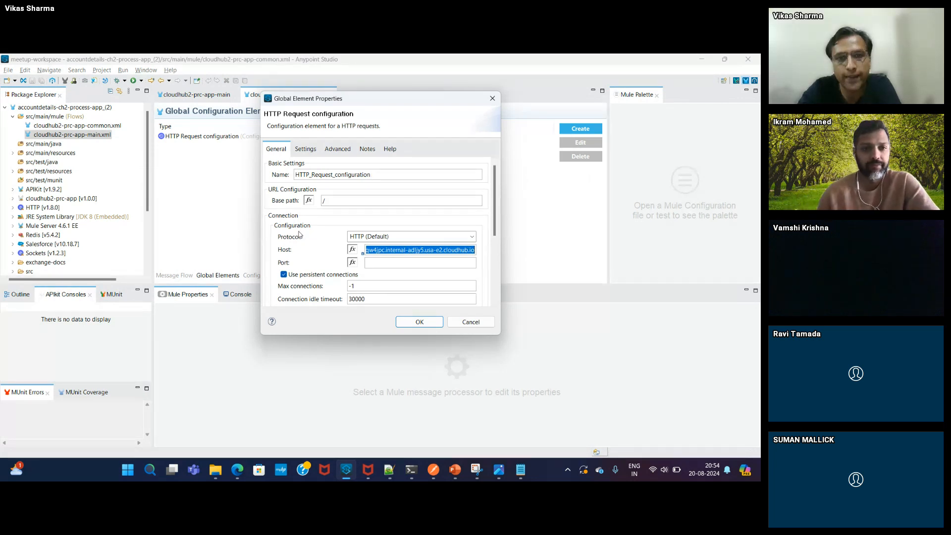
pyautogui.click(473, 324)
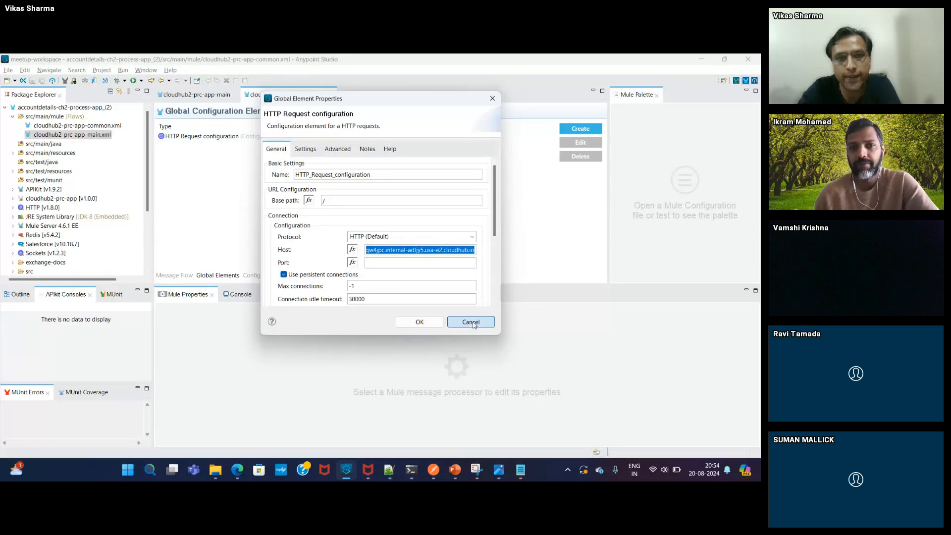
pyautogui.click(173, 276)
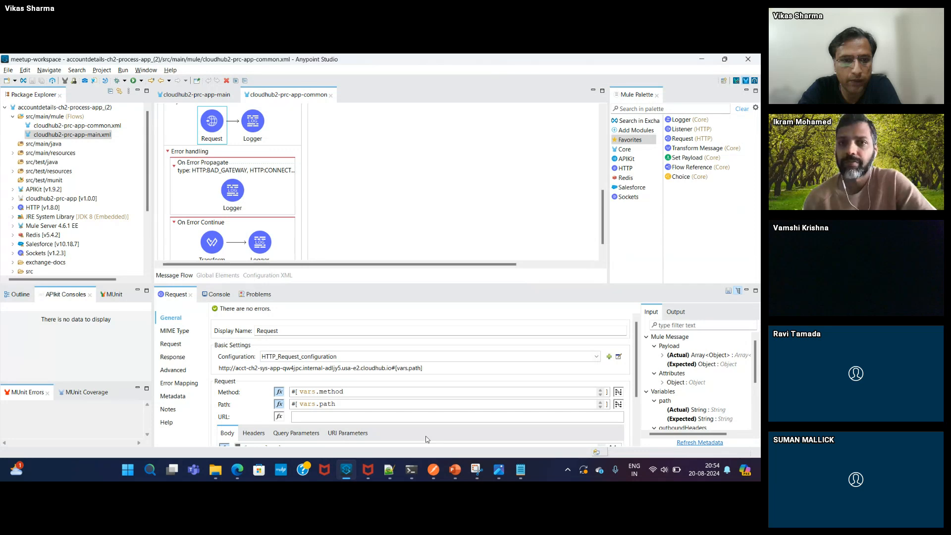
# - Bring up the Runtime Manager applications list in the Edge browser
pyautogui.click(238, 469)
pyautogui.click(77, 415)
pyautogui.click(30, 174)
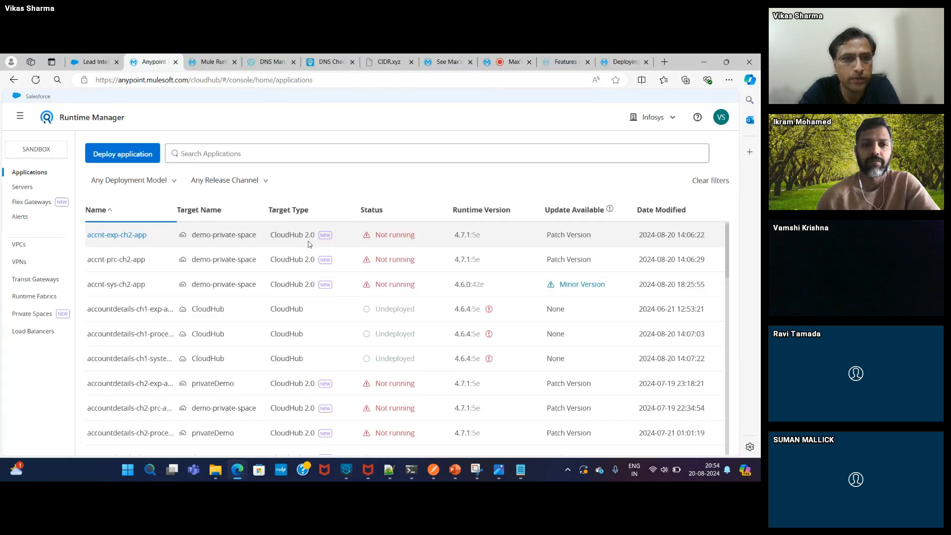
# - Sort apps by status, open acct-ch2-prc-app, and read its yourintegrationbuddy.xyz public endpoint under Ingress
pyautogui.click(370, 210)
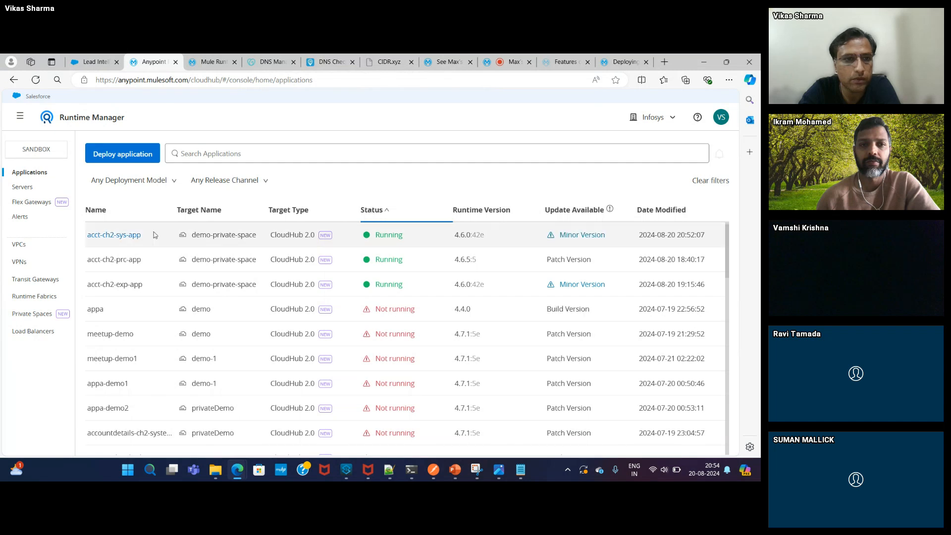
pyautogui.click(117, 259)
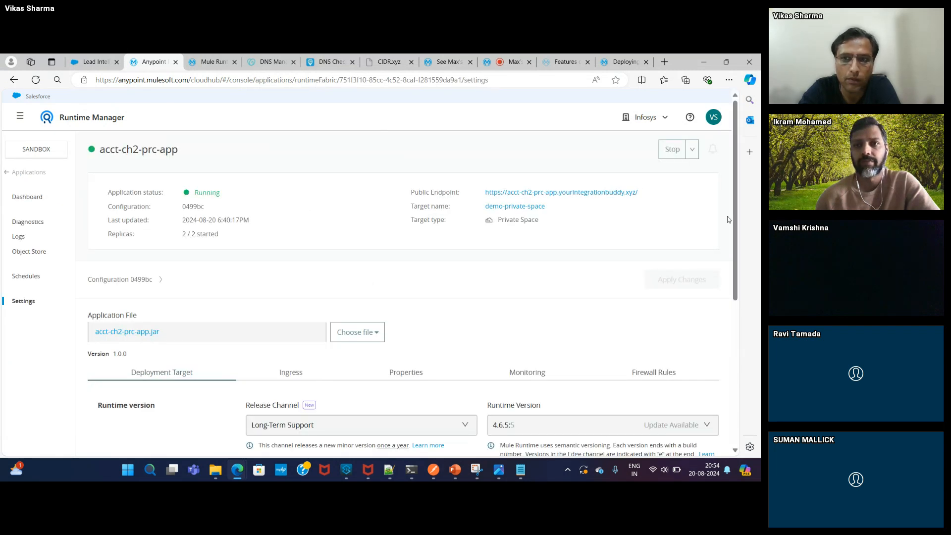
pyautogui.scroll(-2, 230, 321)
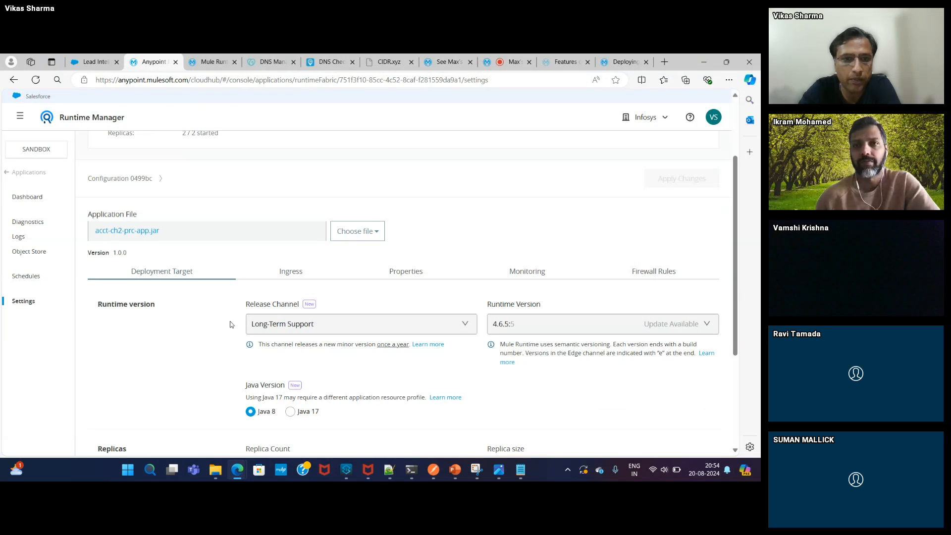
pyautogui.click(291, 271)
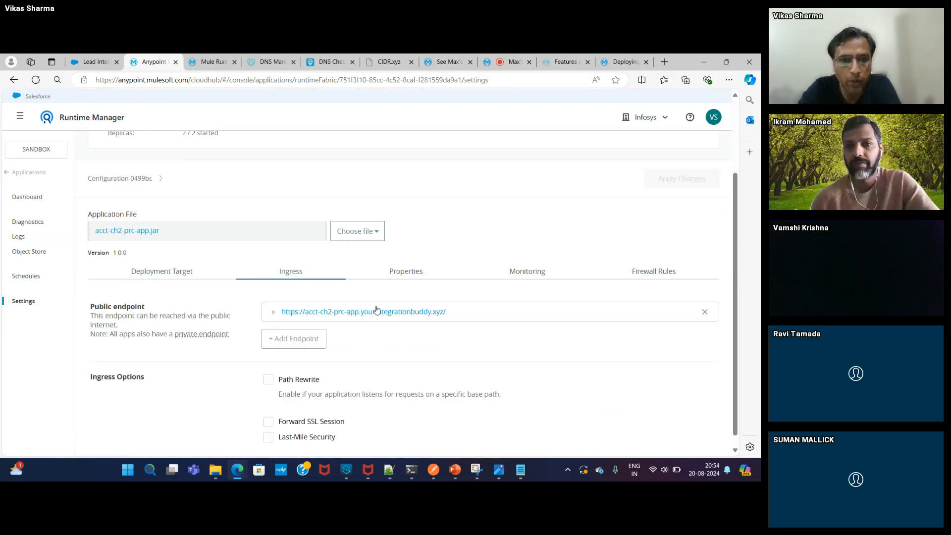
pyautogui.moveTo(445, 462)
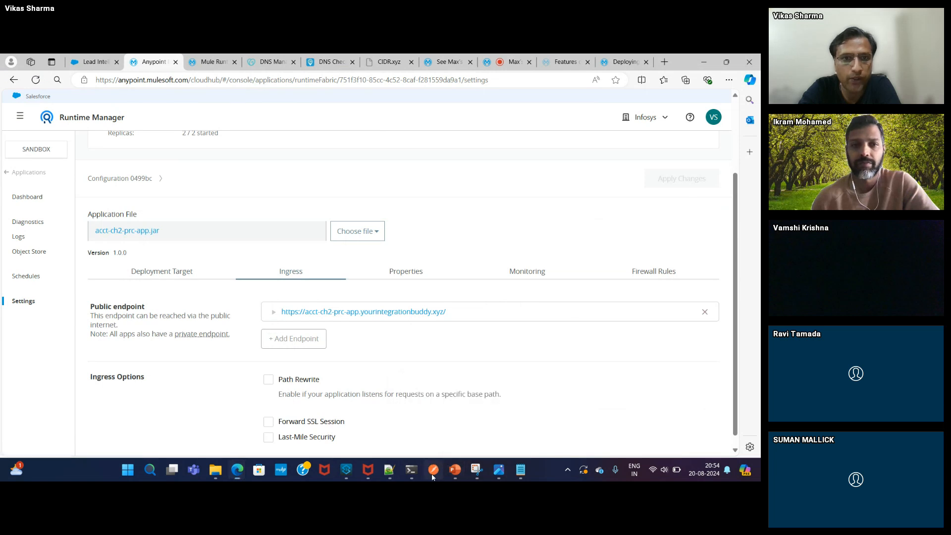
pyautogui.click(433, 472)
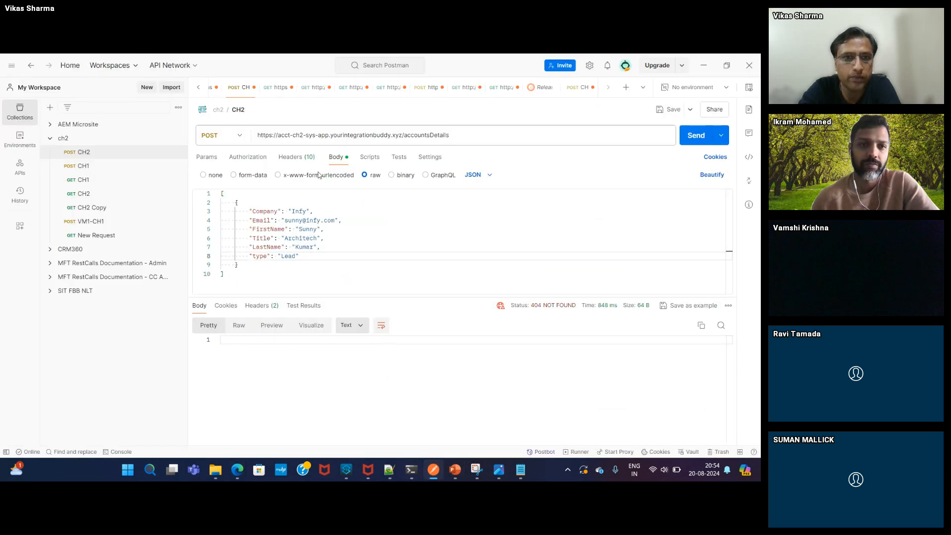
# - Edit the request URL host, replacing the 'sys-' part with 'prod-'
pyautogui.click(317, 135)
pyautogui.press('BackSpace')
pyautogui.press('BackSpace')
pyautogui.press('BackSpace')
pyautogui.press('BackSpace')
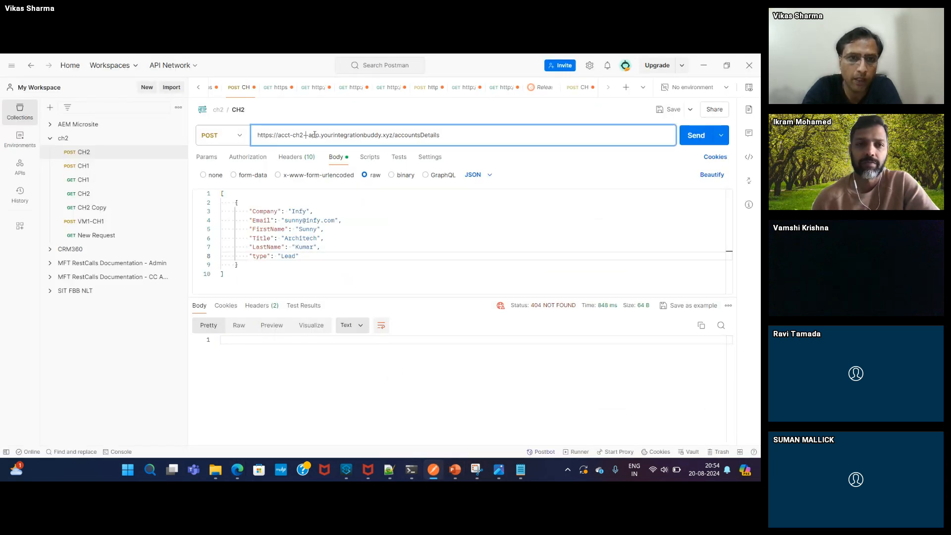
pyautogui.write('pr')
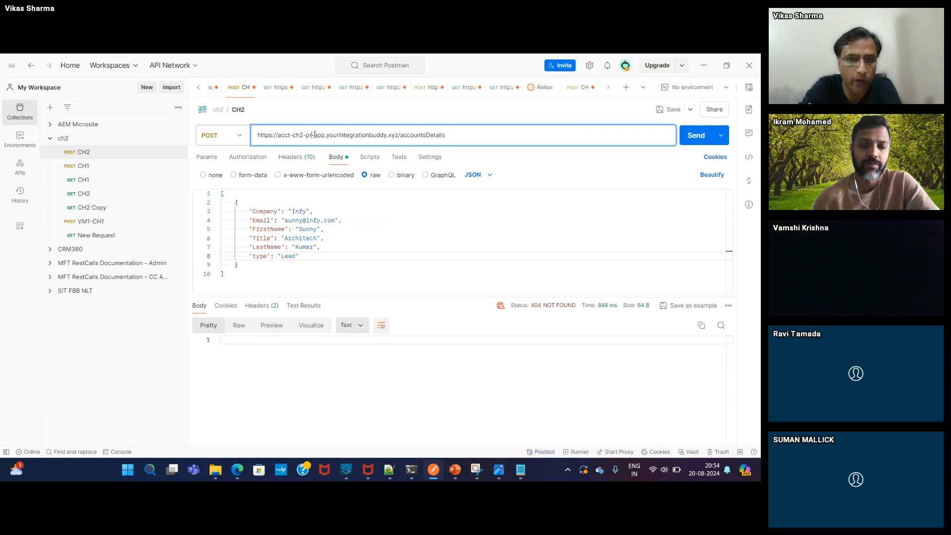
pyautogui.write('od-')
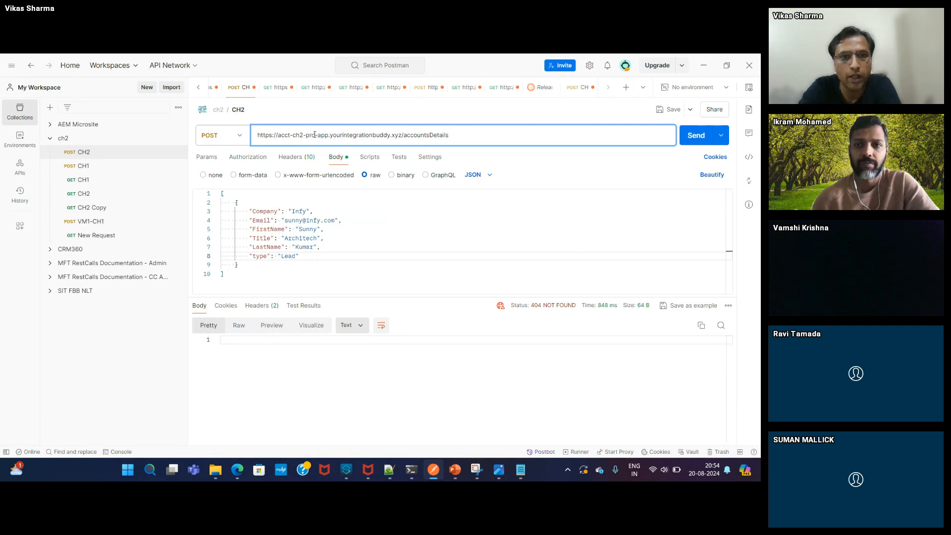
# - Set the body's Company to TCS and update the email name part and FirstName values
pyautogui.tripleClick(305, 212)
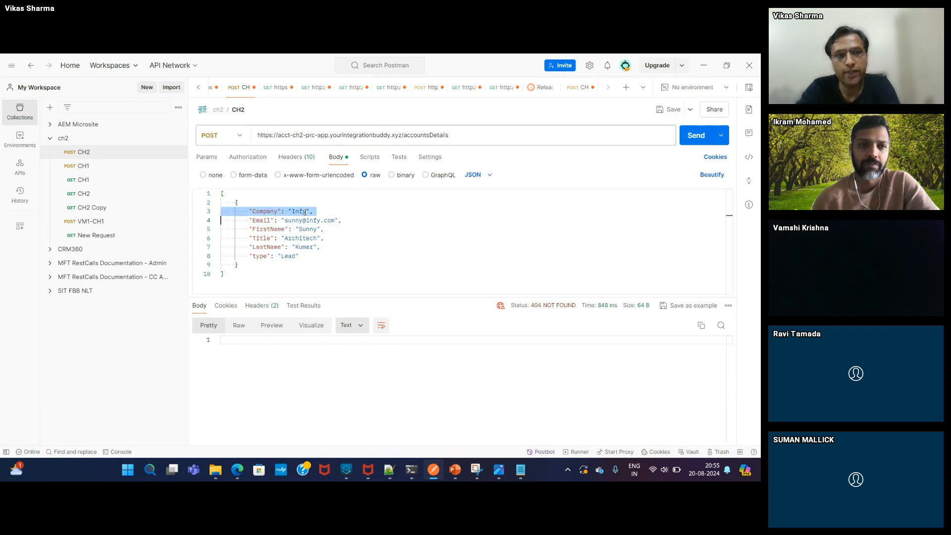
pyautogui.doubleClick(303, 211)
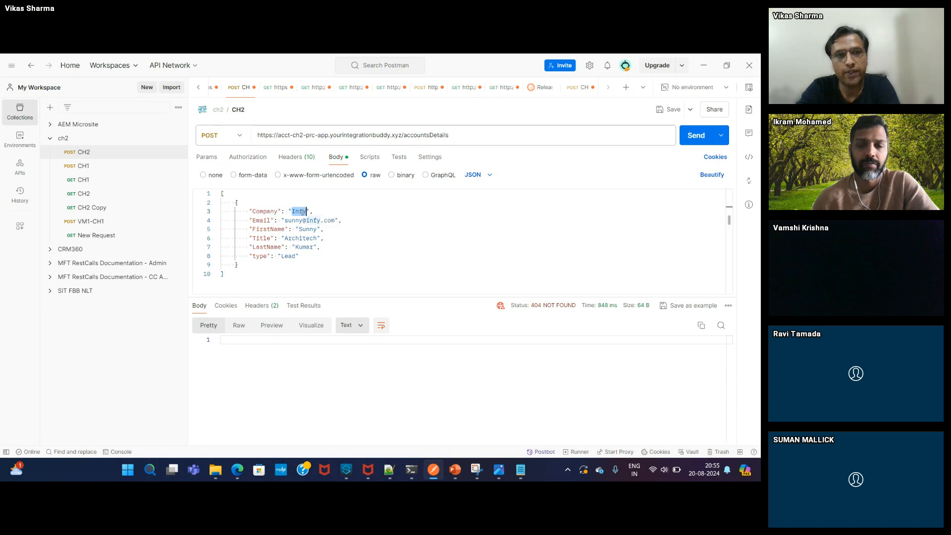
pyautogui.write('T')
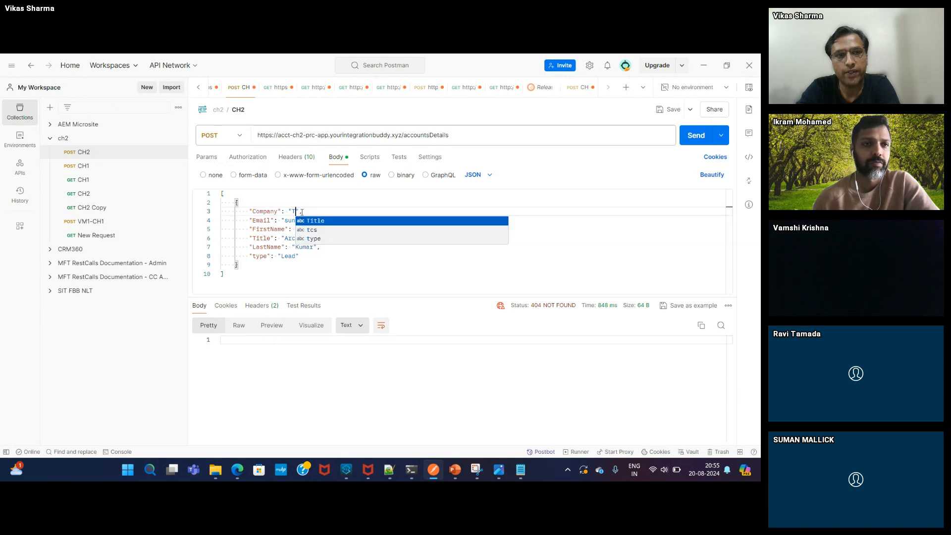
pyautogui.write('CS')
pyautogui.doubleClick(292, 221)
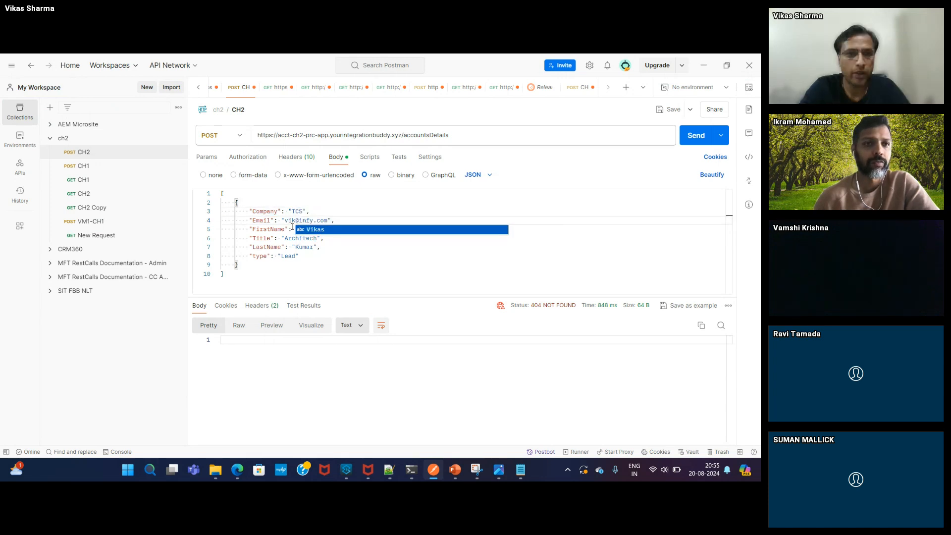
pyautogui.doubleClick(303, 229)
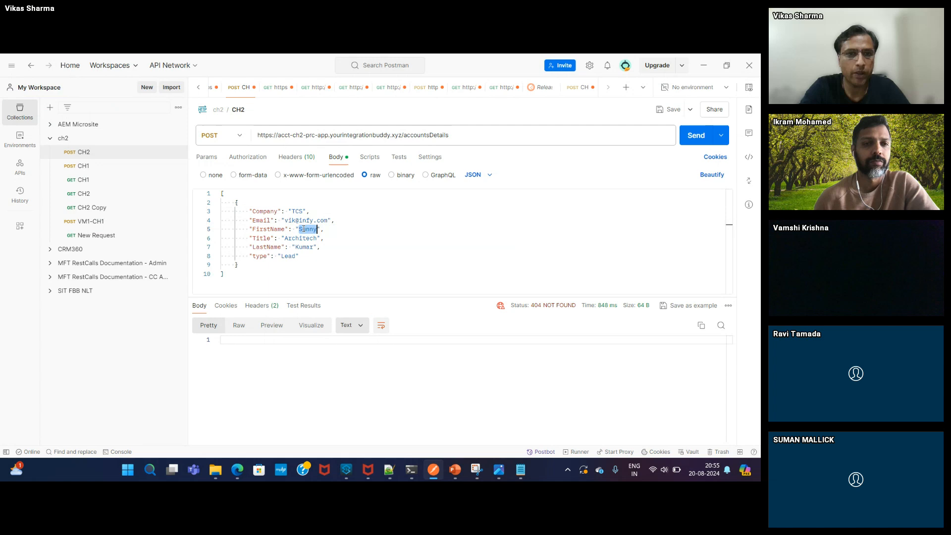
# - Change the lead's Title to consultant and replace its LastName value
pyautogui.doubleClick(298, 238)
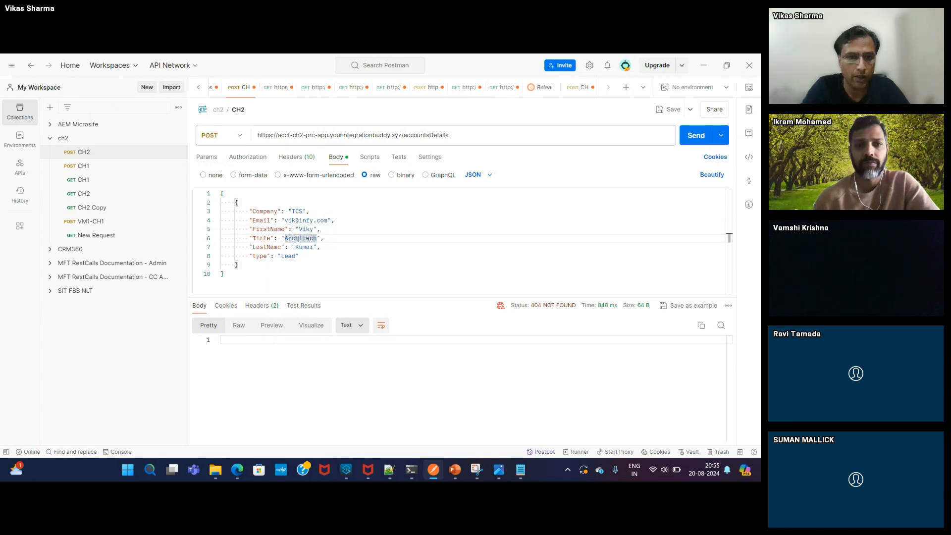
pyautogui.click(298, 239)
pyautogui.write('ch')
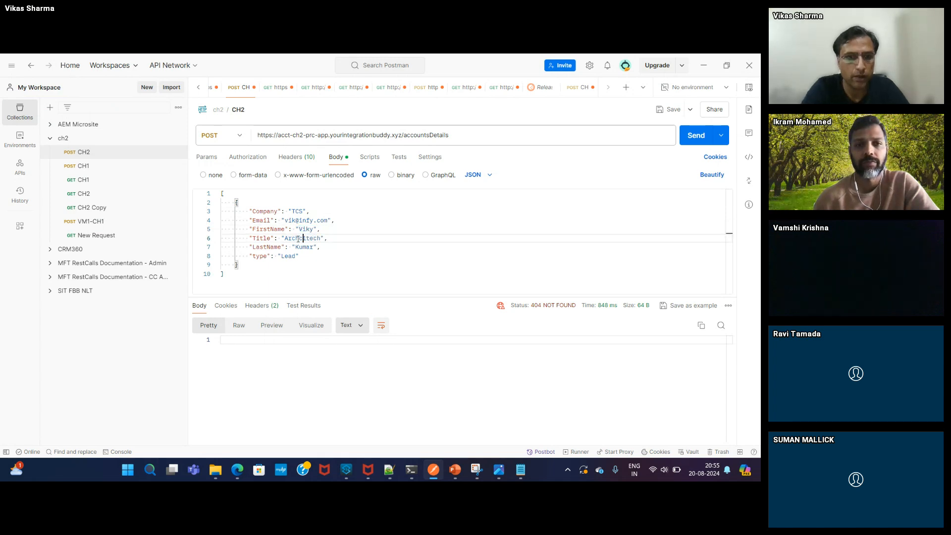
pyautogui.write('on')
pyautogui.doubleClick(299, 239)
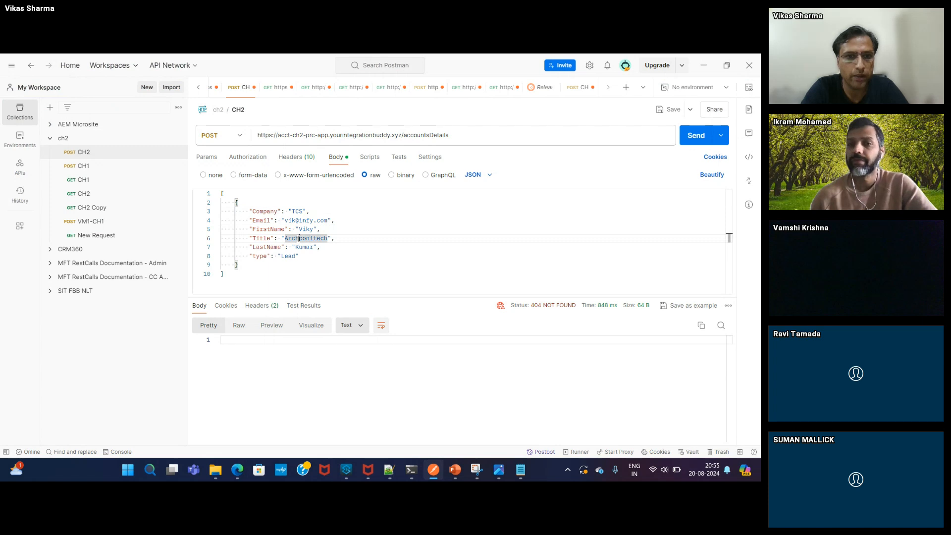
pyautogui.write('Co')
pyautogui.press('BackSpace')
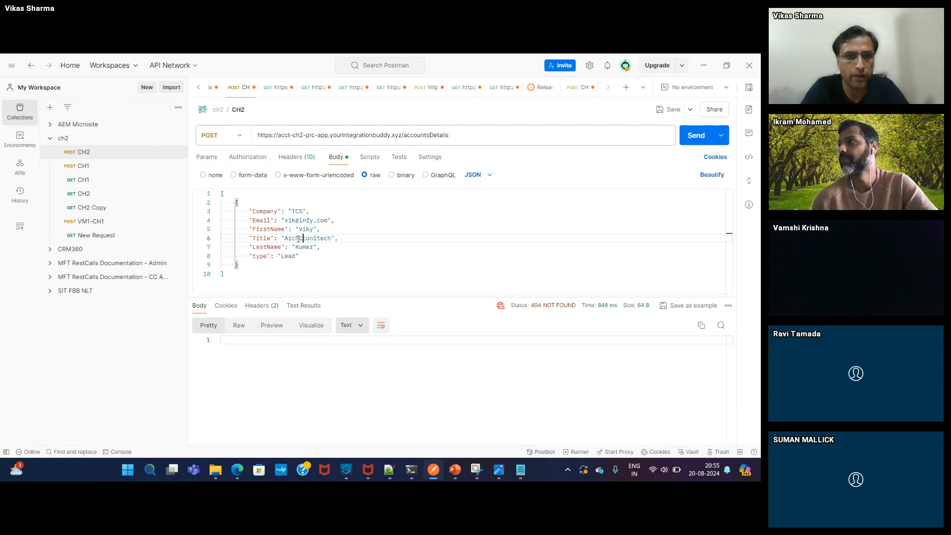
pyautogui.press('BackSpace')
pyautogui.press('BackSpace')
pyautogui.press('BackSpace')
pyautogui.press('BackSpace')
pyautogui.press('BackSpace')
pyautogui.press('BackSpace')
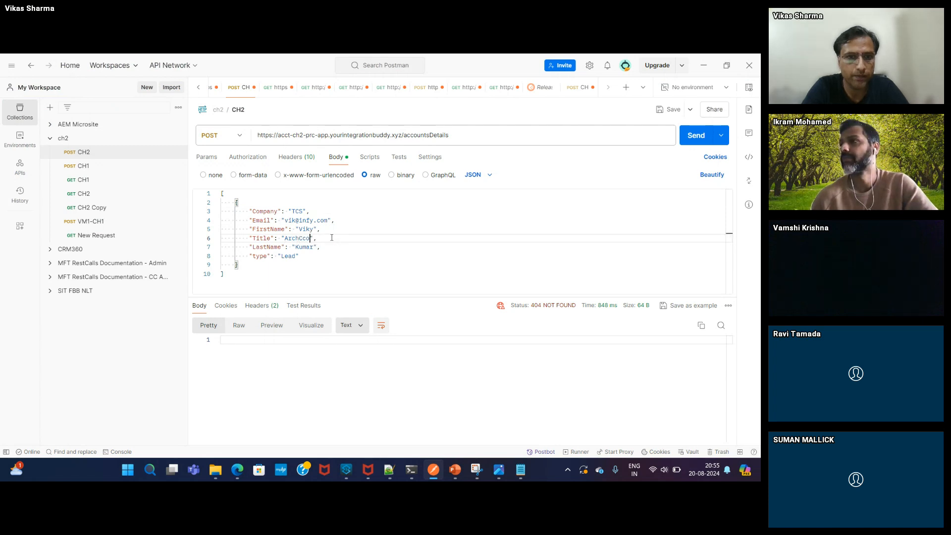
pyautogui.press('BackSpace')
pyautogui.press('BackSpace')
pyautogui.press('BackSpace')
pyautogui.press('BackSpace')
pyautogui.press('BackSpace')
pyautogui.press('BackSpace')
pyautogui.press('BackSpace')
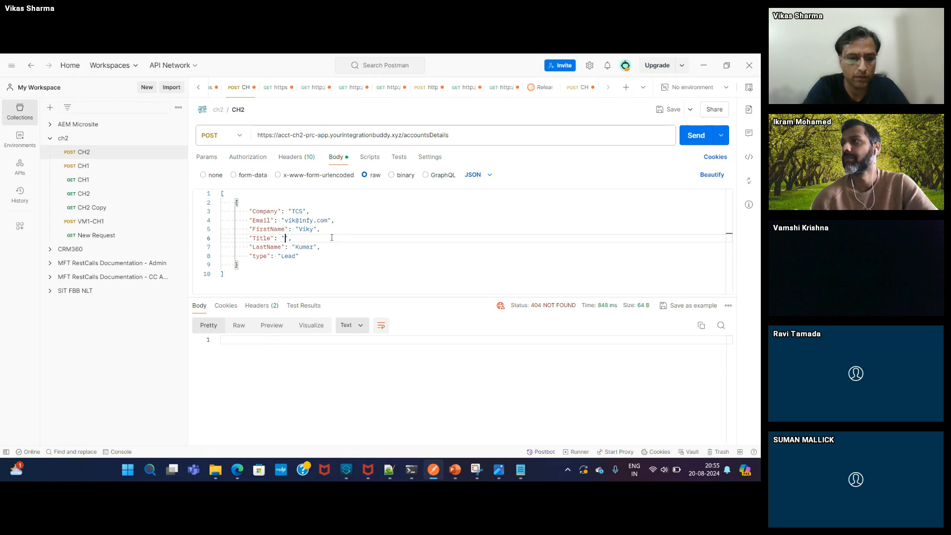
pyautogui.write('consultant')
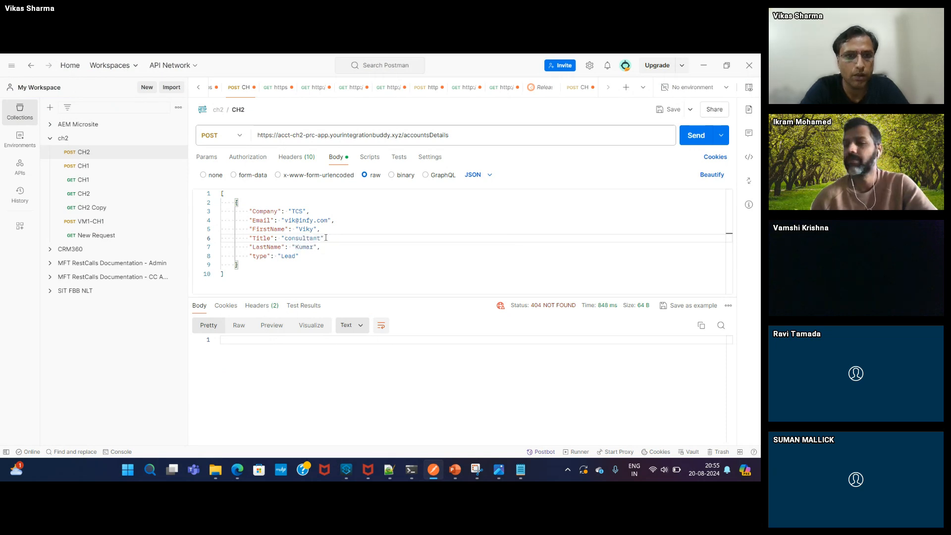
pyautogui.doubleClick(300, 247)
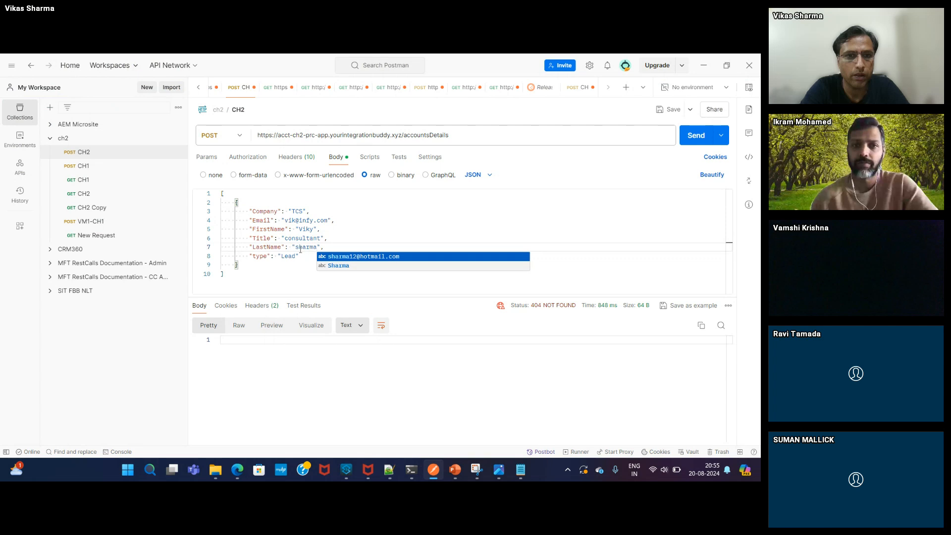
pyautogui.click(381, 224)
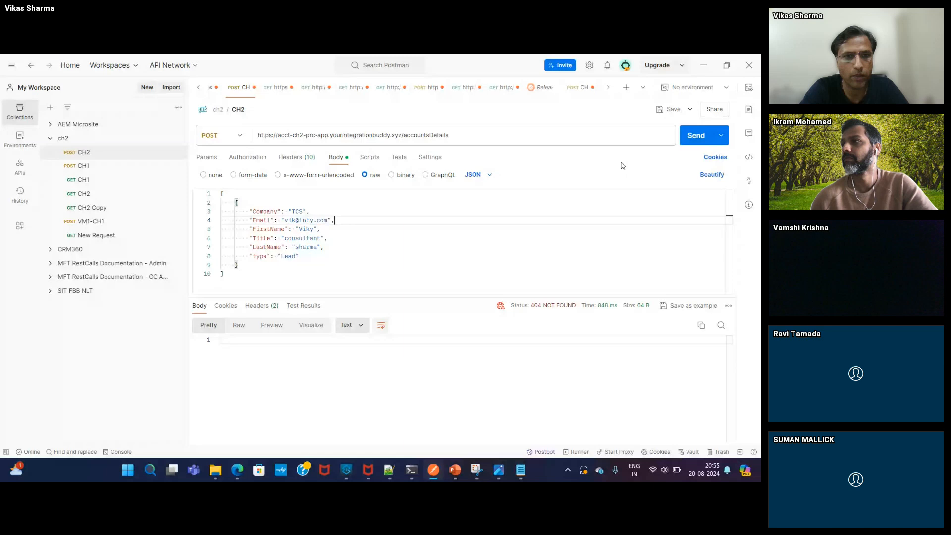
# - Send the POST request to create the Salesforce lead
pyautogui.click(690, 136)
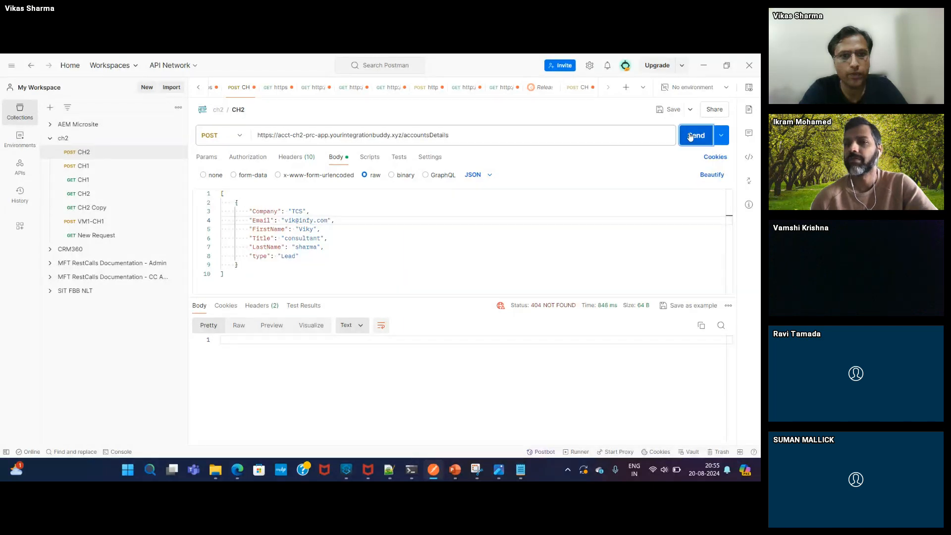
pyautogui.click(237, 473)
pyautogui.click(84, 423)
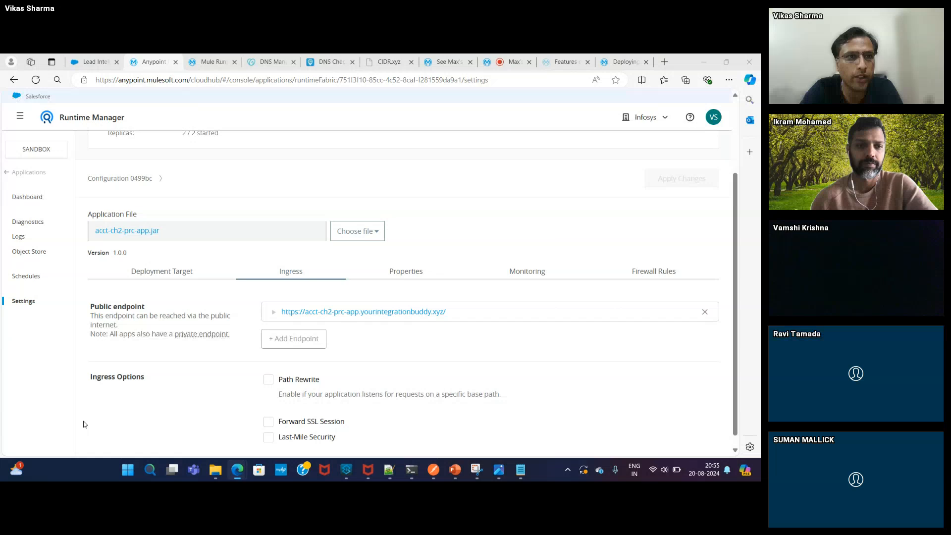
# - Refresh Salesforce My Leads and confirm the new TCS consultant lead, bringing the total to 29
pyautogui.click(89, 67)
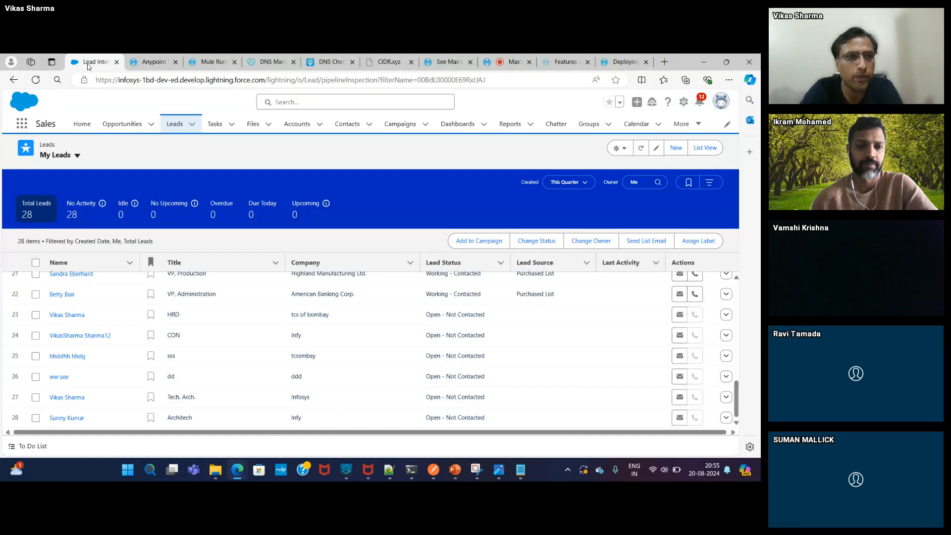
pyautogui.click(640, 149)
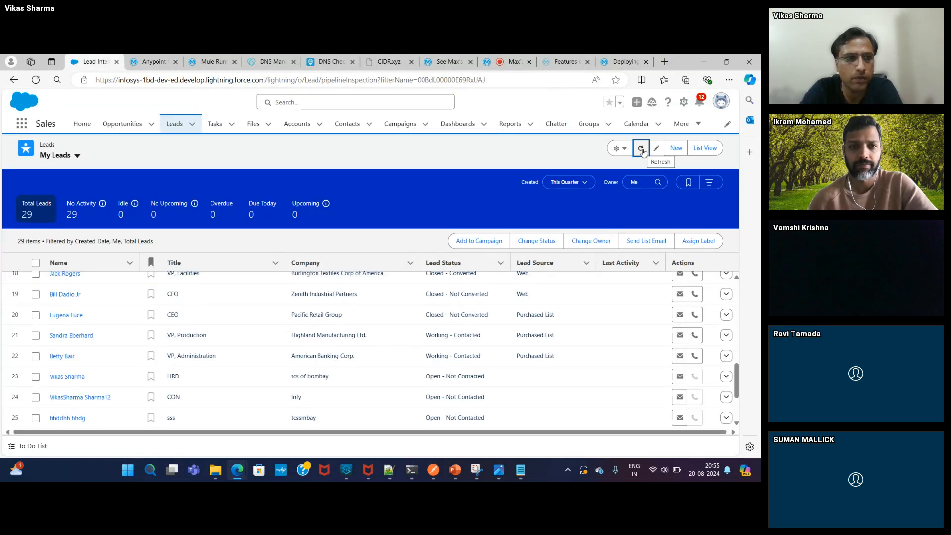
pyautogui.scroll(-3, 733, 392)
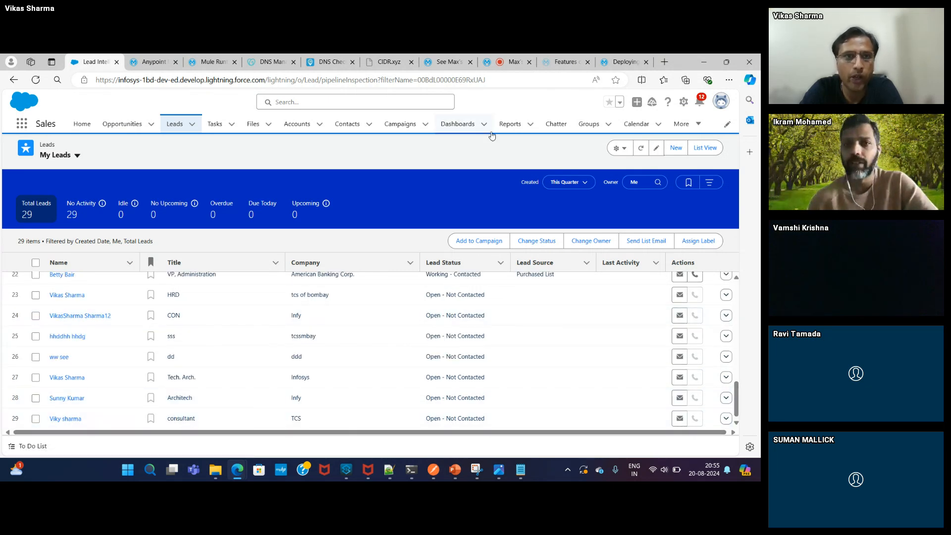
pyautogui.click(163, 61)
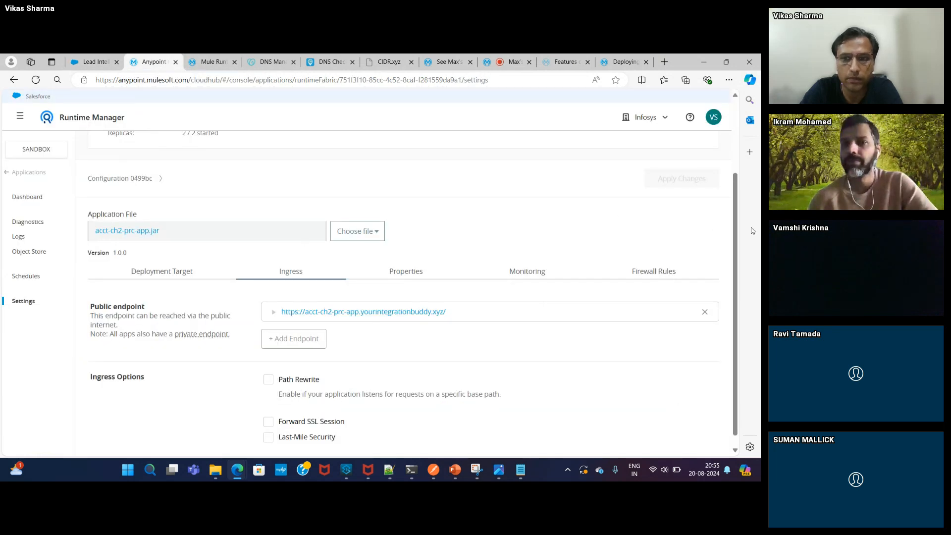
# - Remove acct-ch2-prc-app's public endpoint, apply the change, and review the ad44f0 entry in history
pyautogui.click(704, 311)
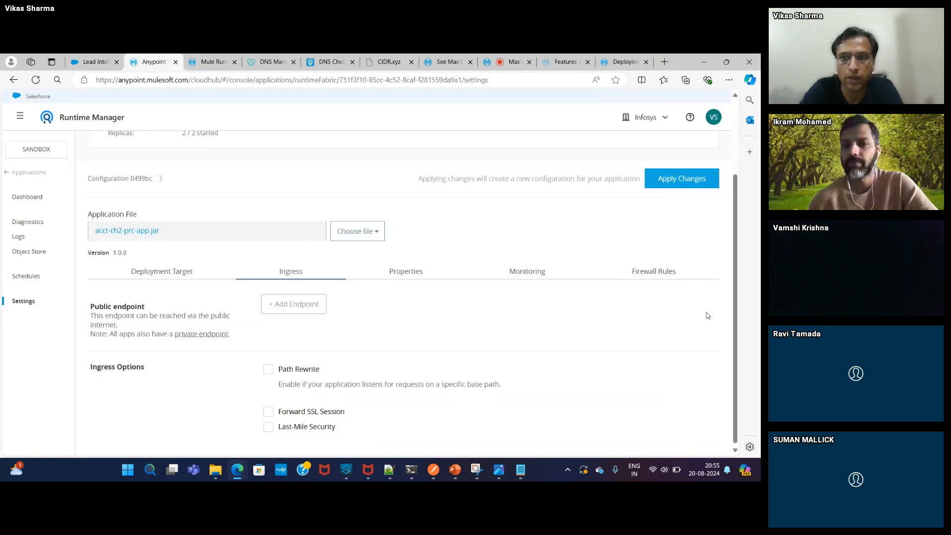
pyautogui.click(696, 183)
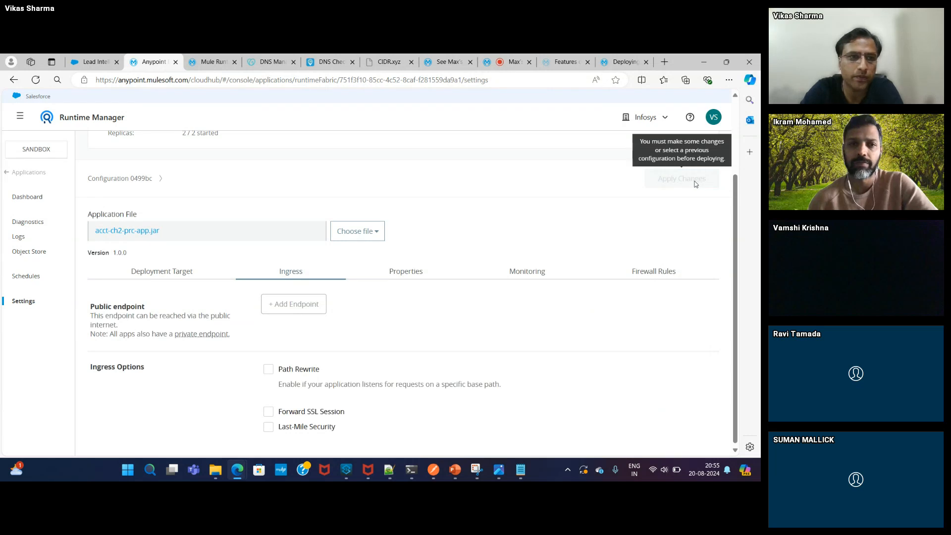
pyautogui.click(144, 182)
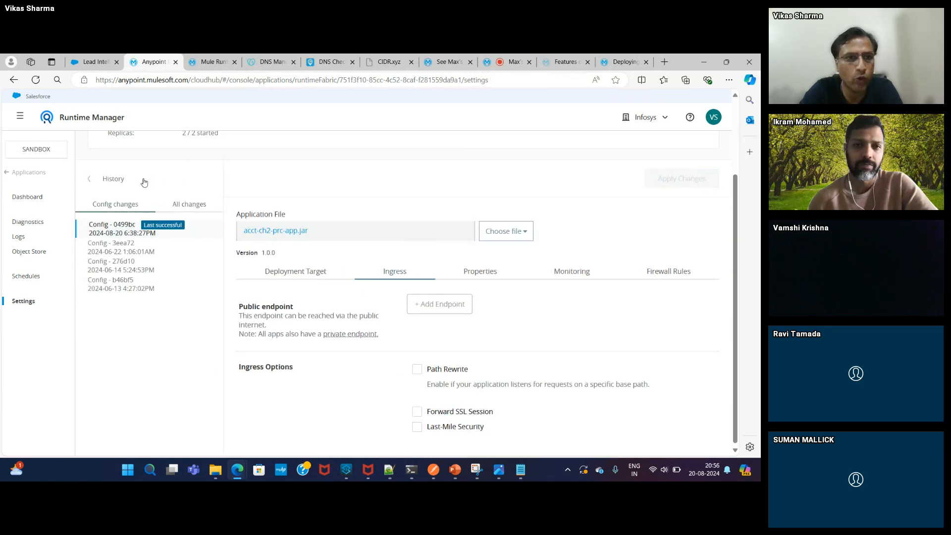
pyautogui.scroll(1, 123, 253)
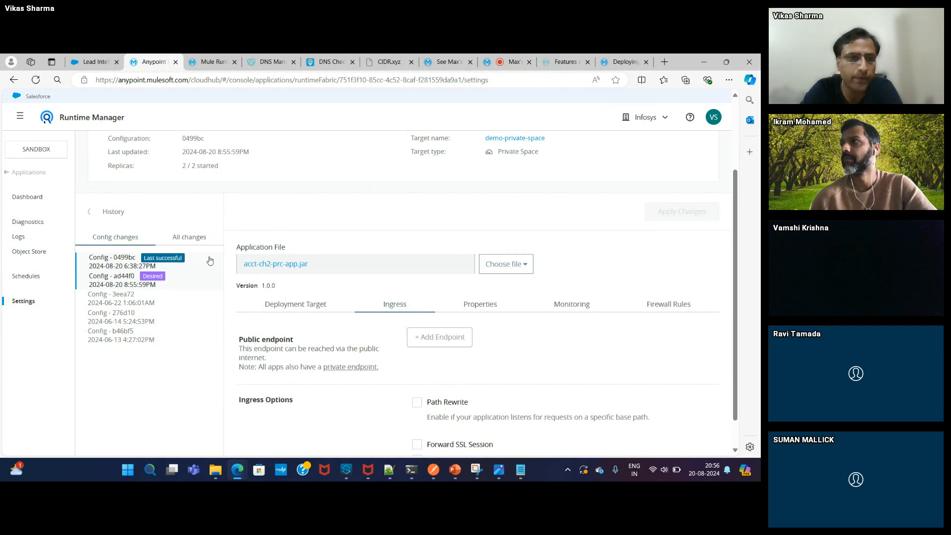
pyautogui.click(88, 215)
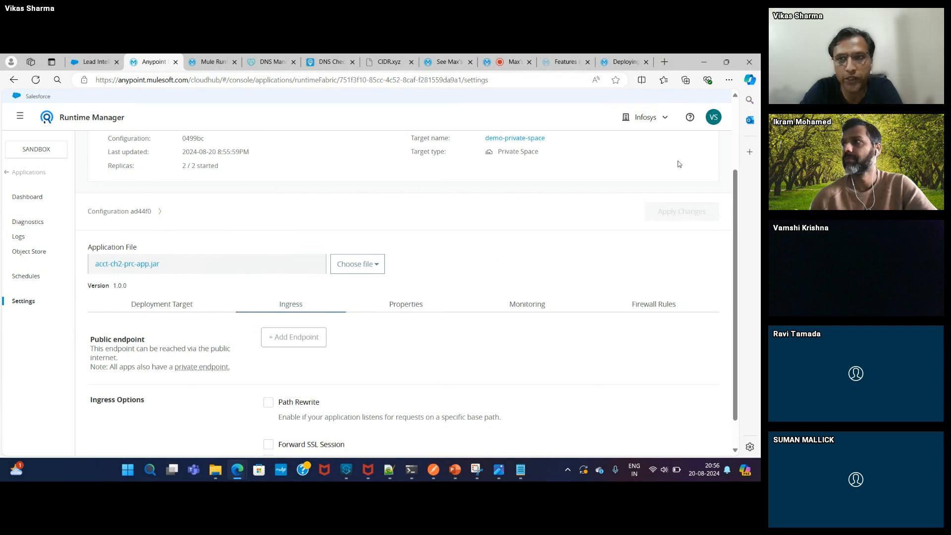
pyautogui.scroll(2, 737, 126)
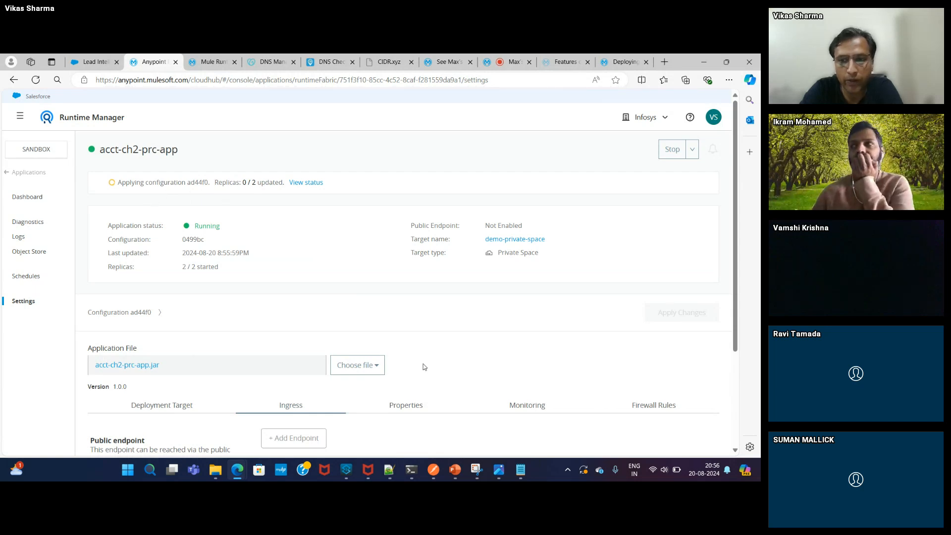
pyautogui.click(346, 477)
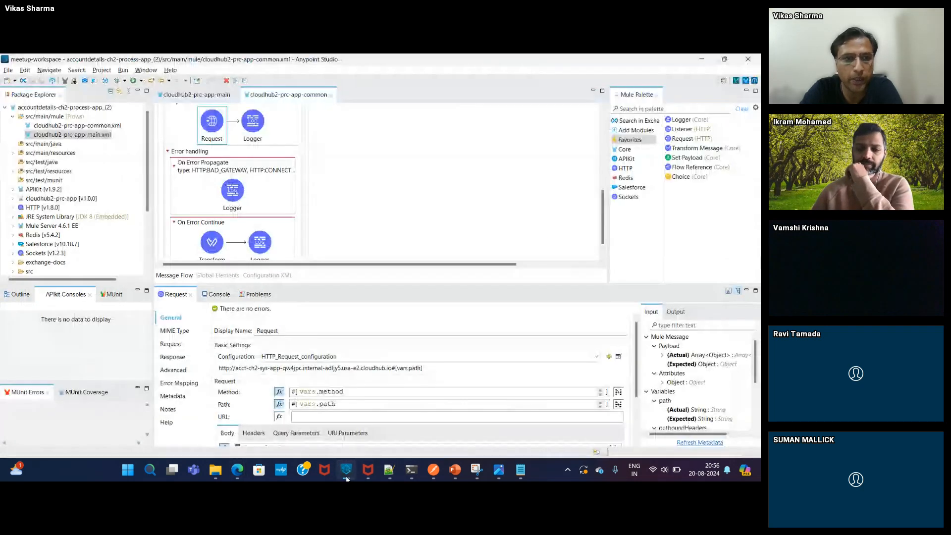
# - Close both prc-app flow tabs, collapse that project, and show cloudhub2-exp-app.xml's Global Elements
pyautogui.click(330, 96)
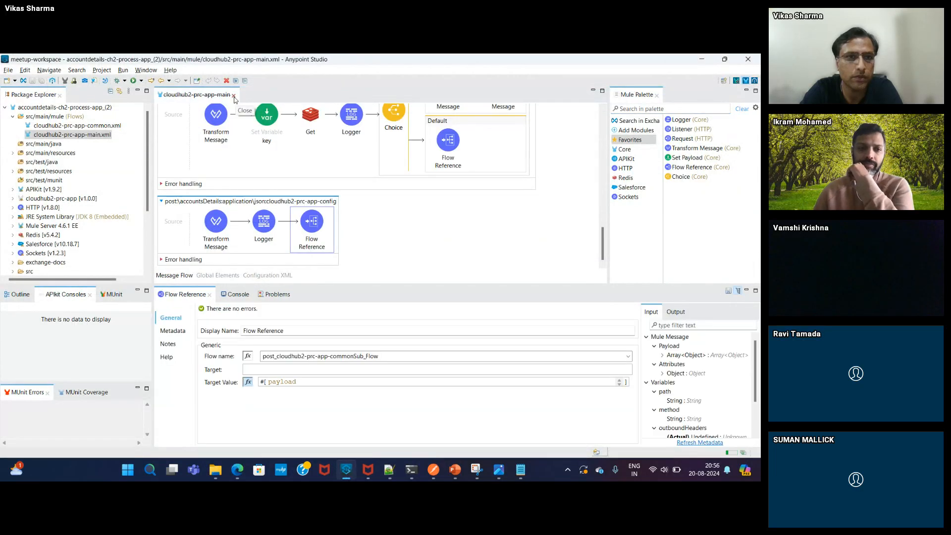
pyautogui.click(233, 96)
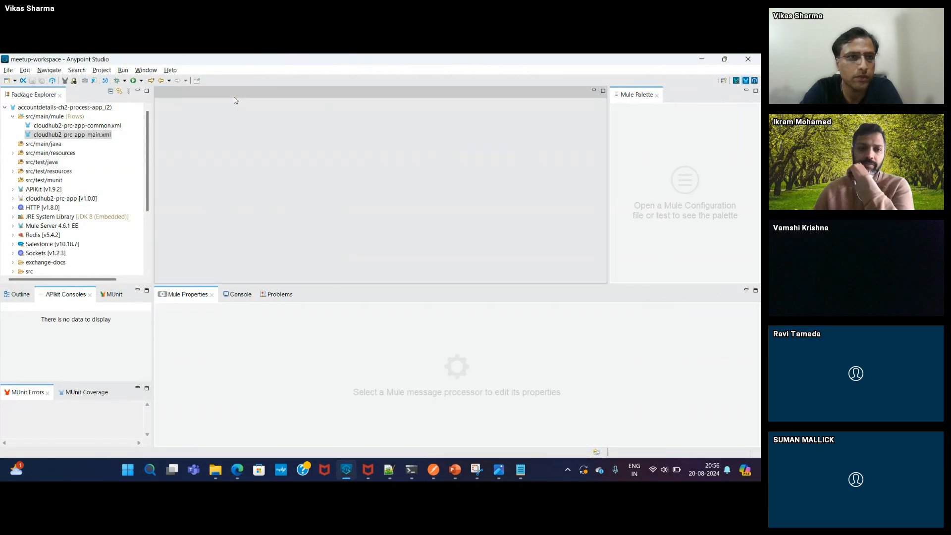
pyautogui.click(6, 107)
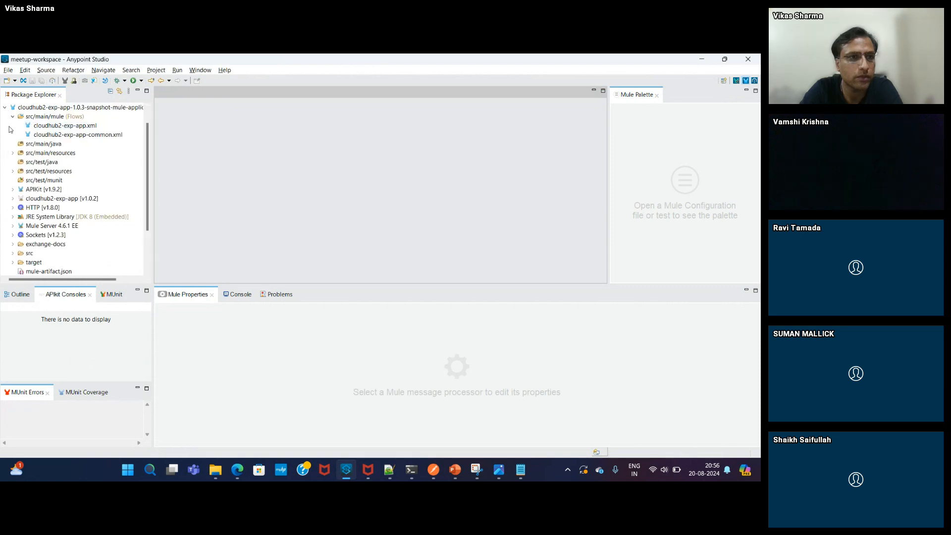
pyautogui.doubleClick(65, 126)
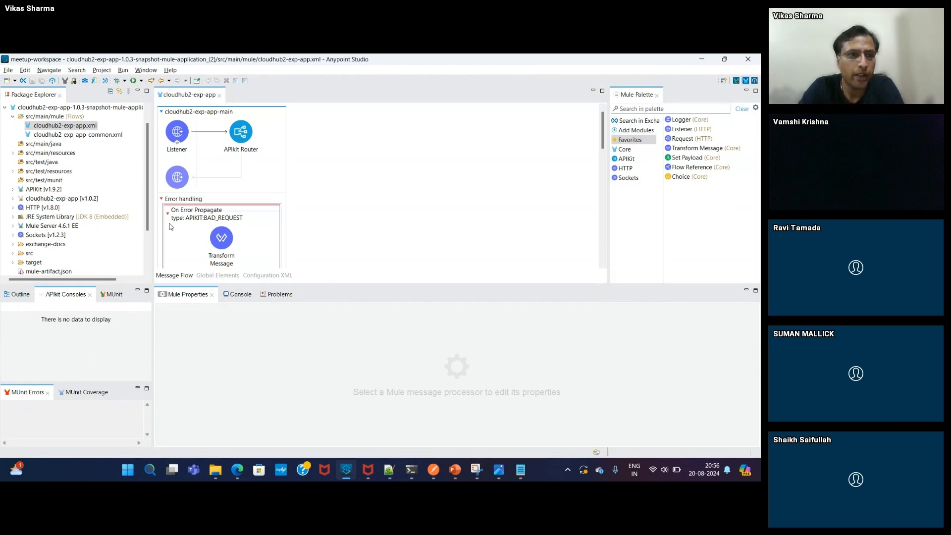
pyautogui.click(212, 276)
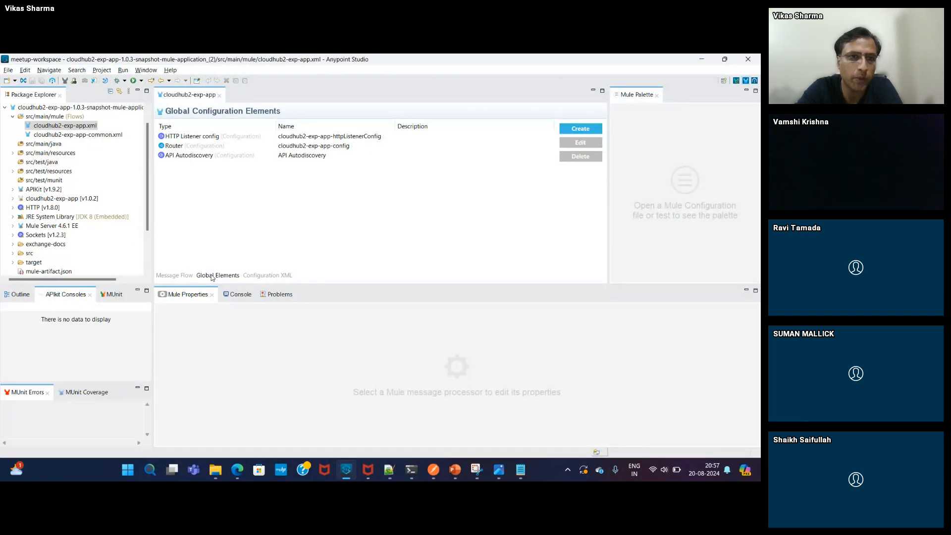
# - Open API Manager from the Anypoint Platform navigation in the browser
pyautogui.click(238, 470)
pyautogui.click(213, 418)
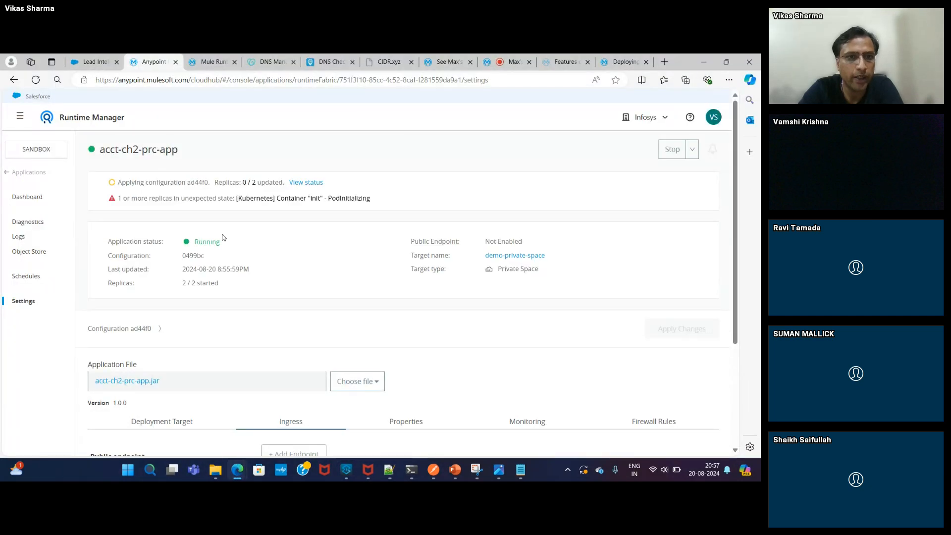
pyautogui.click(18, 121)
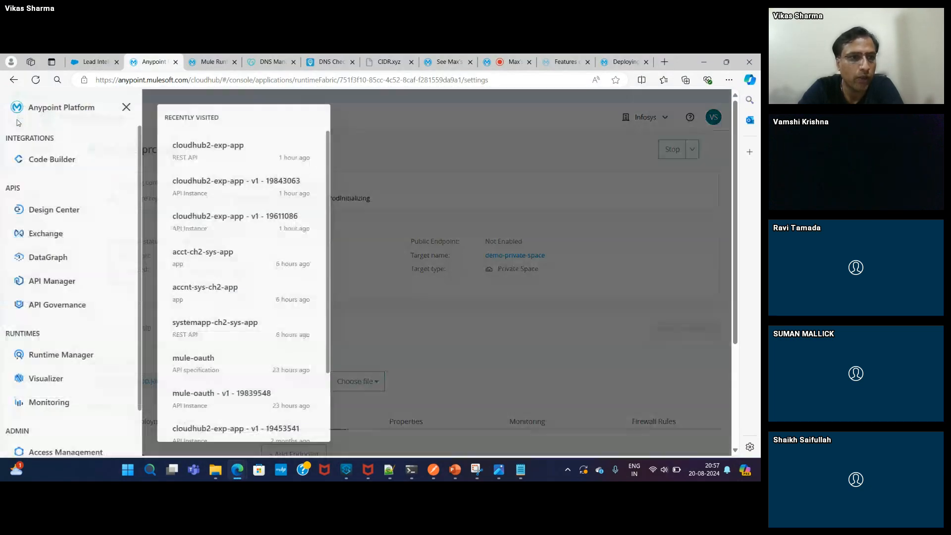
pyautogui.click(65, 281)
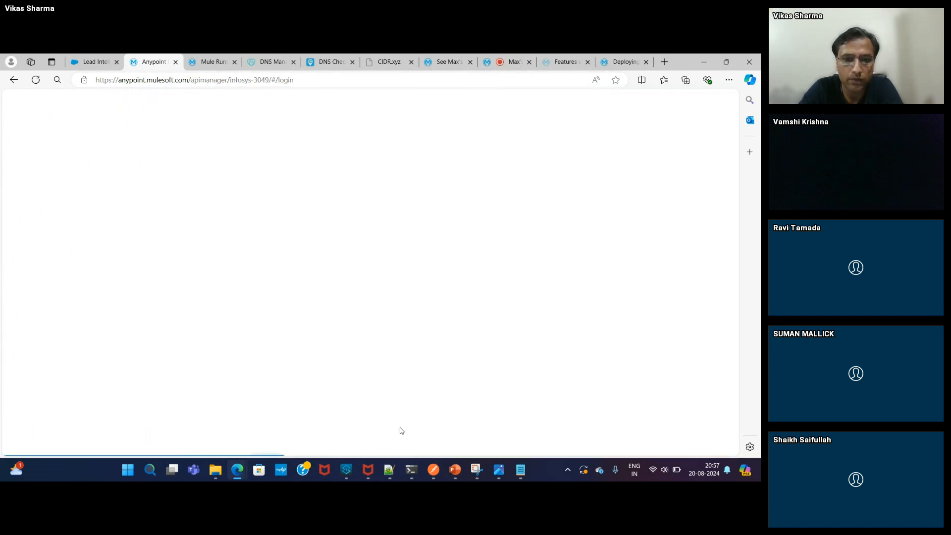
# - Open the exp-app's API Autodiscovery settings in Studio, confirm API Id 19843063, and cancel
pyautogui.click(349, 468)
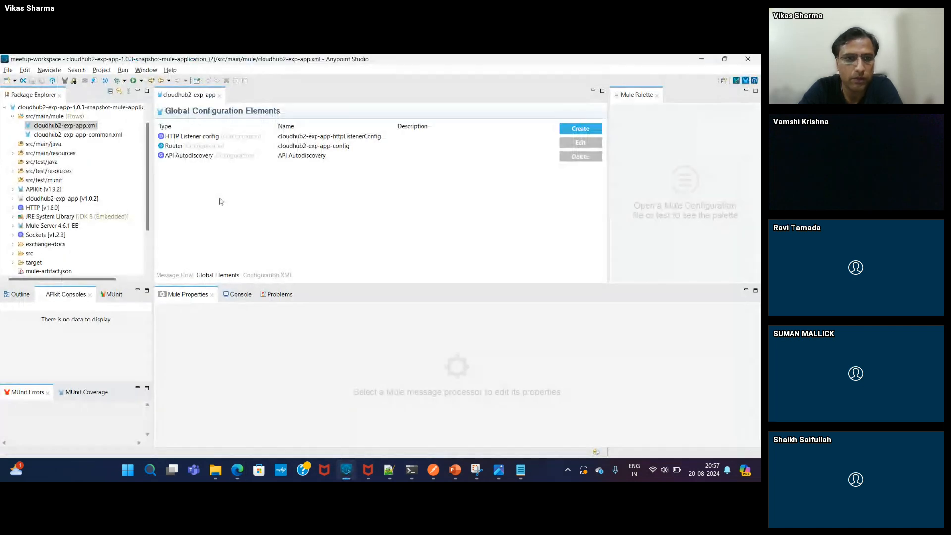
pyautogui.doubleClick(201, 158)
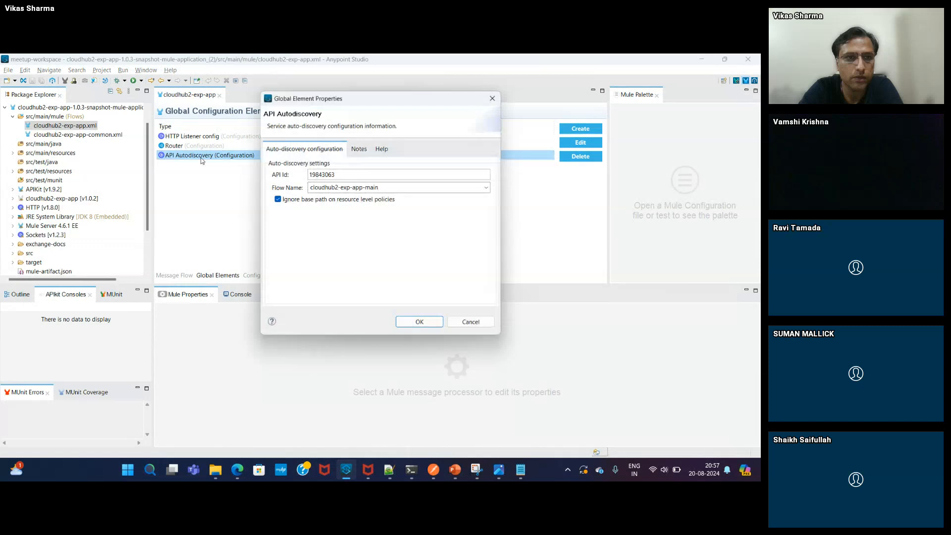
pyautogui.doubleClick(321, 175)
pyautogui.hotkey('ctrl', 'c')
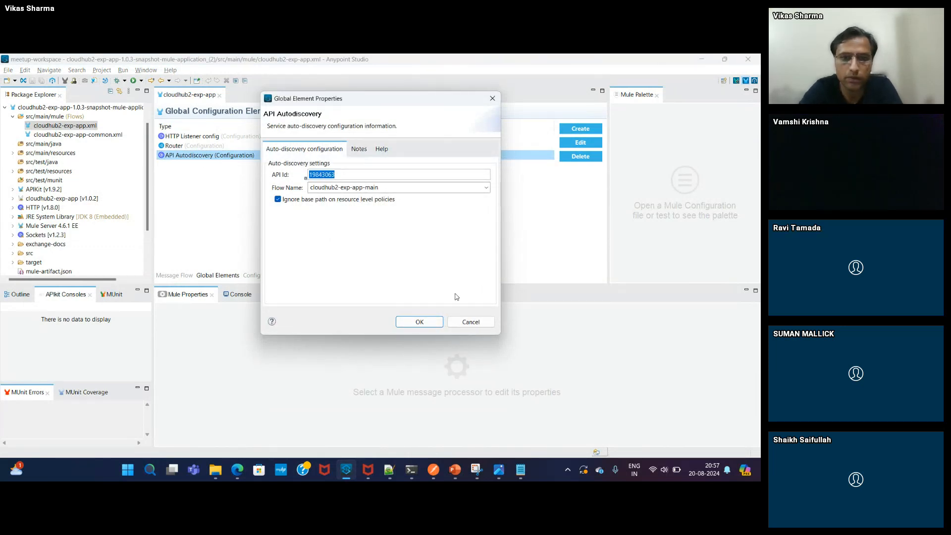
pyautogui.click(469, 325)
pyautogui.click(238, 469)
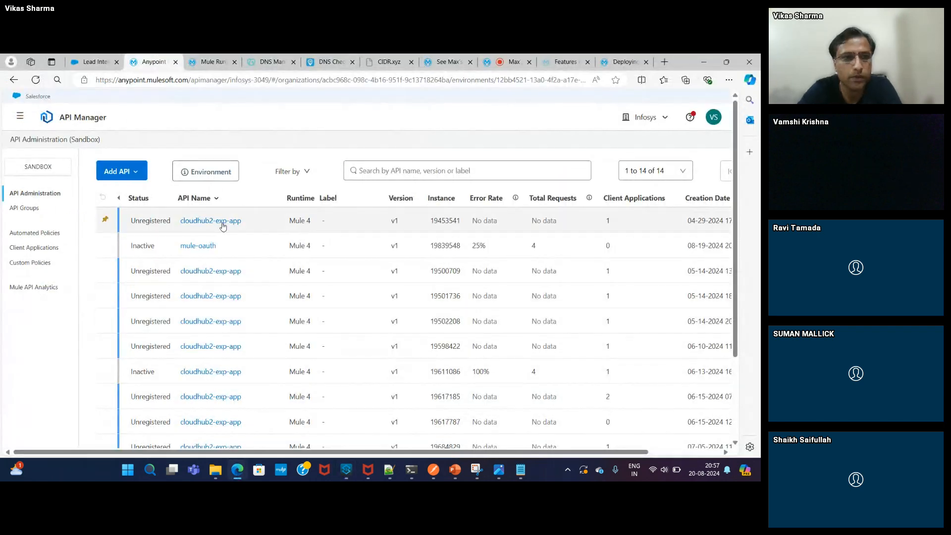
# - Search API Manager for 19843063, open the matching cloudhub2-exp-app instance, and view its policies
pyautogui.click(375, 171)
pyautogui.hotkey('ctrl', 'v')
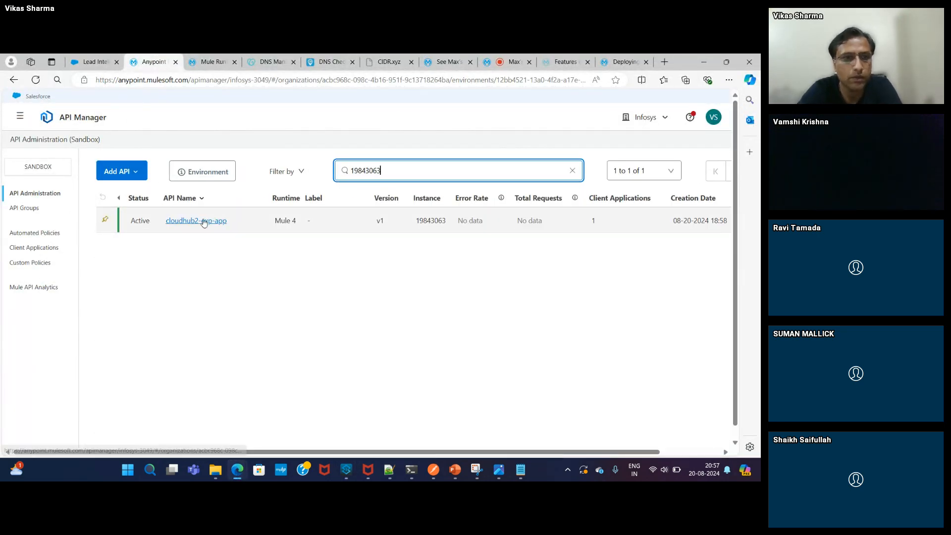
pyautogui.click(204, 223)
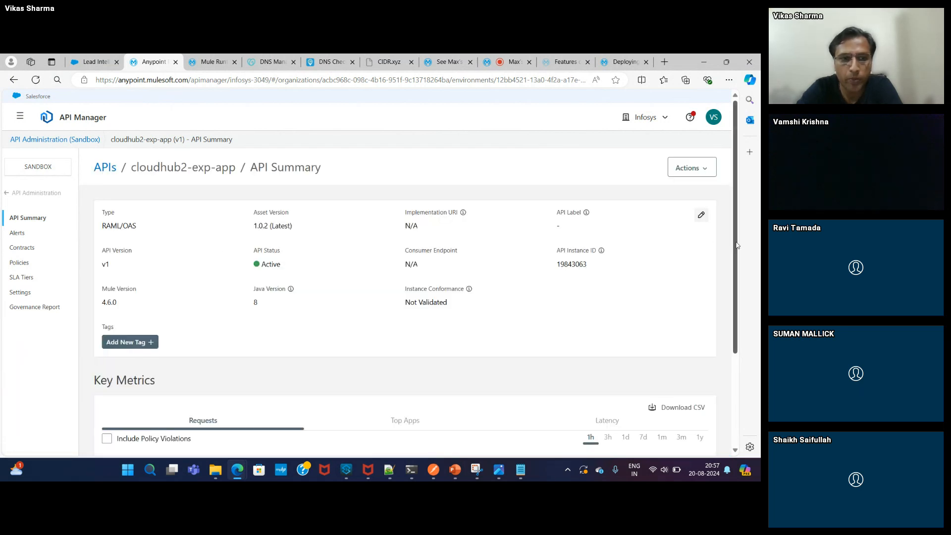
pyautogui.scroll(-3, 737, 245)
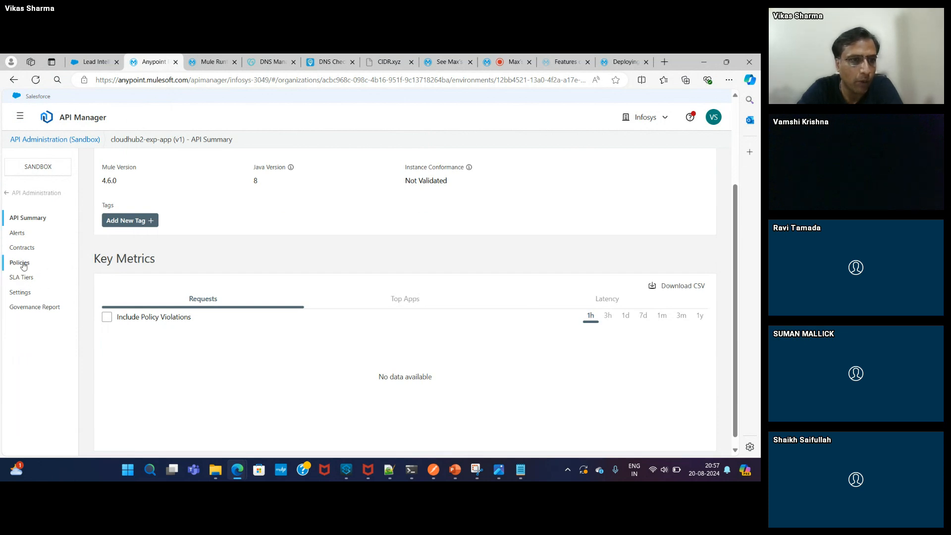
pyautogui.click(22, 264)
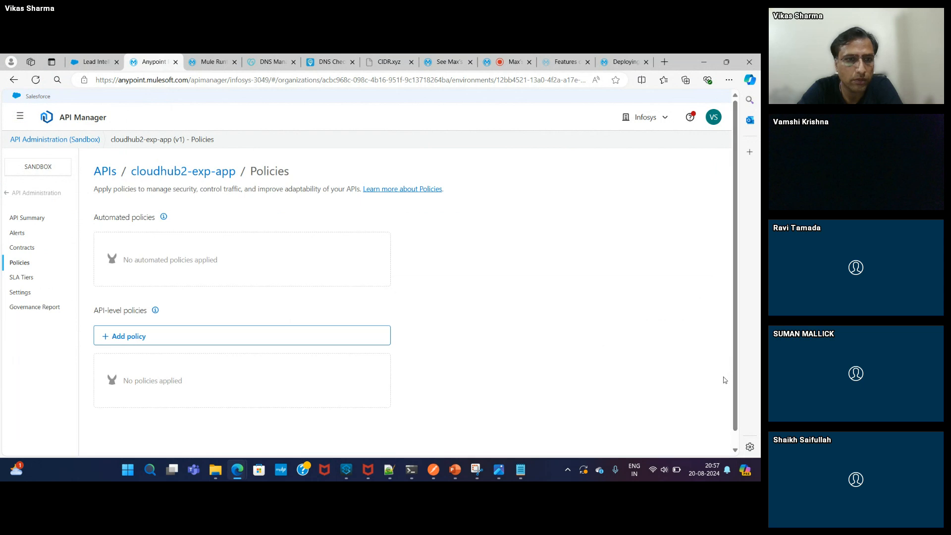
pyautogui.click(736, 434)
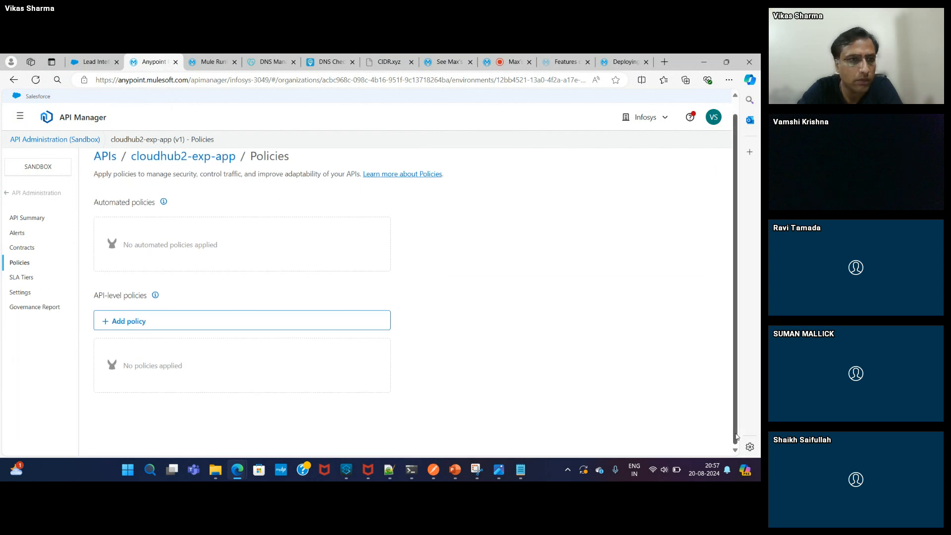
pyautogui.moveTo(735, 433); pyautogui.dragTo(733, 395)
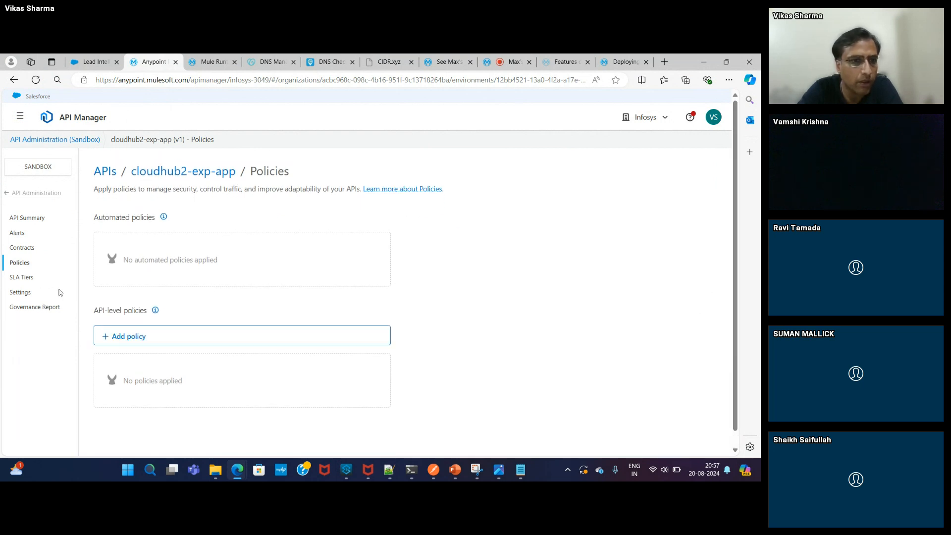
pyautogui.click(9, 194)
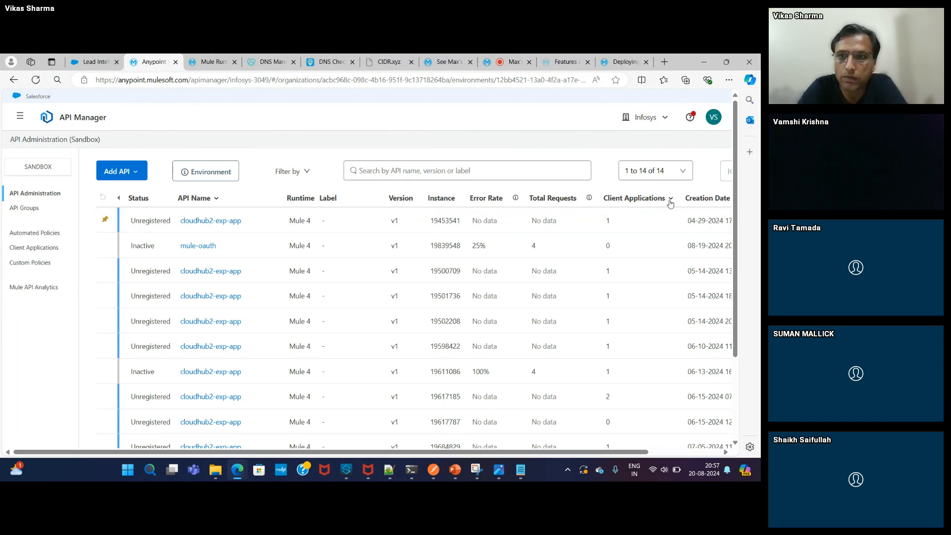
# - Sort APIs newest first and review the Active instance's policies, contracts, SLA tiers and settings
pyautogui.click(691, 201)
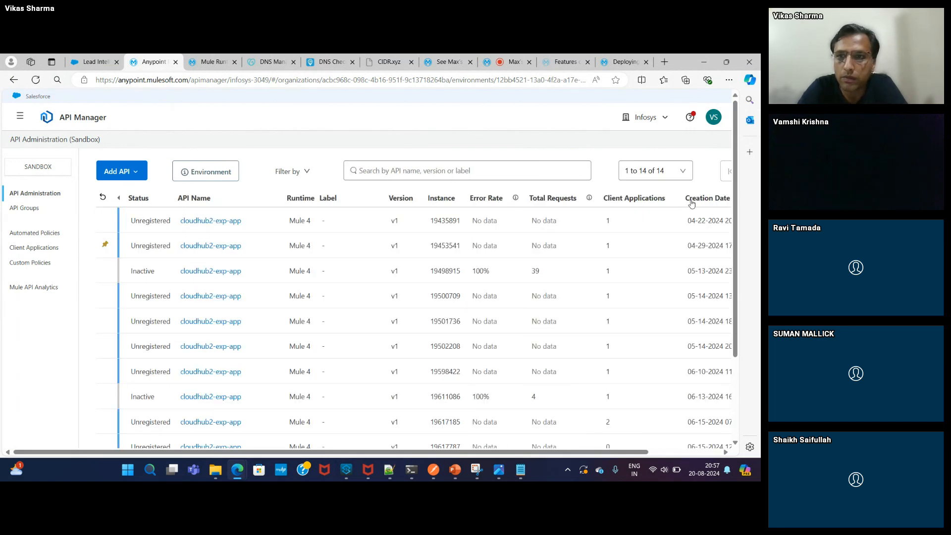
pyautogui.click(691, 201)
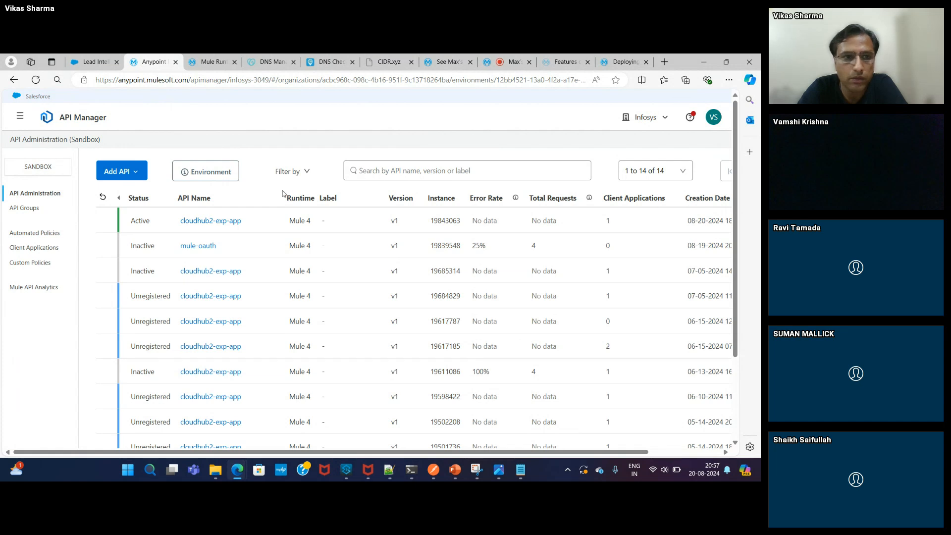
pyautogui.click(207, 221)
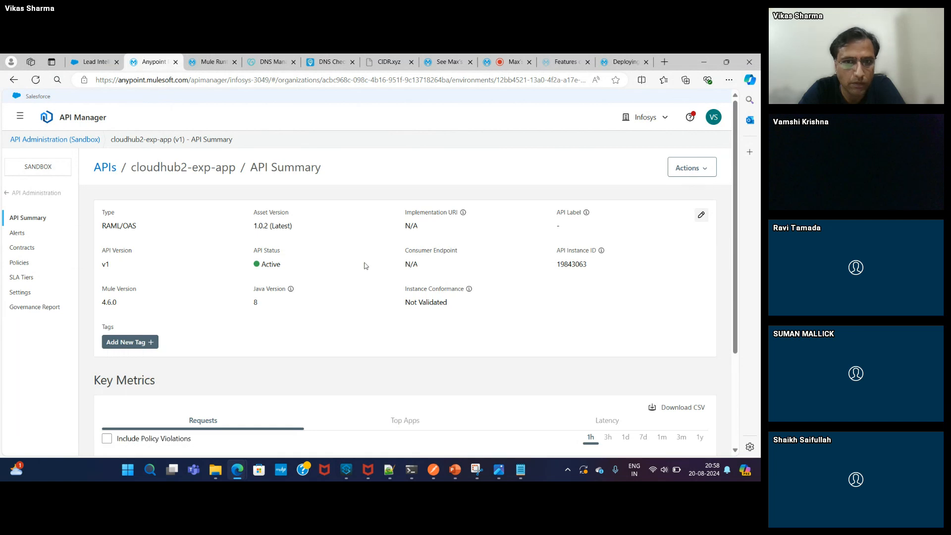
pyautogui.click(736, 361)
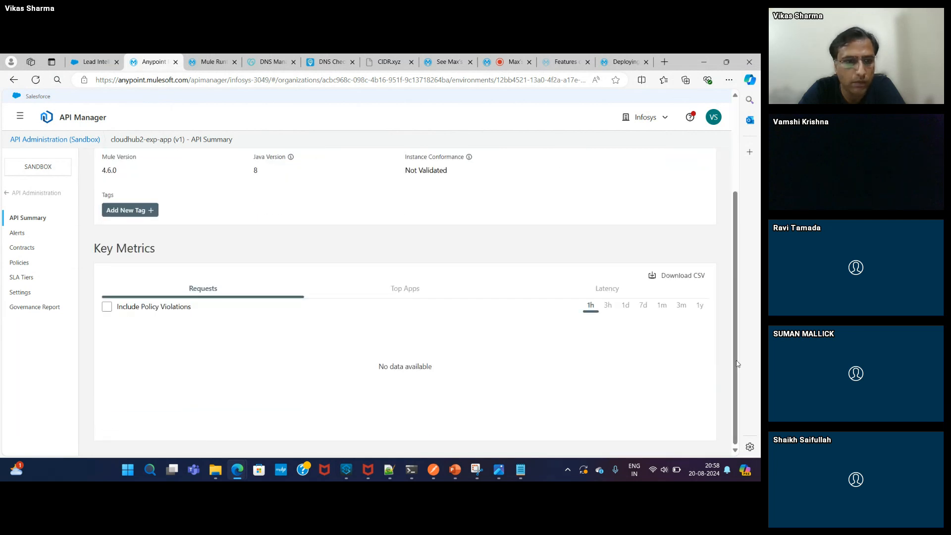
pyautogui.click(15, 267)
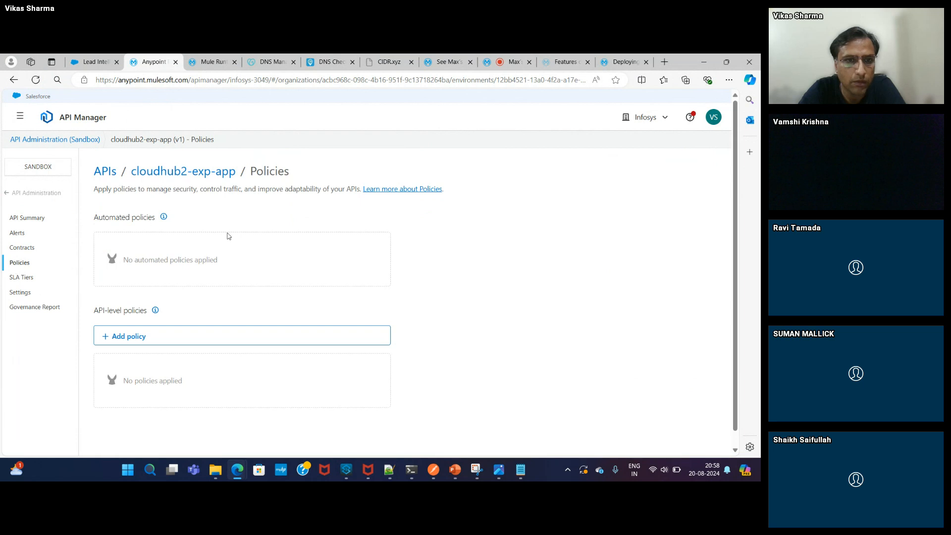
pyautogui.click(21, 250)
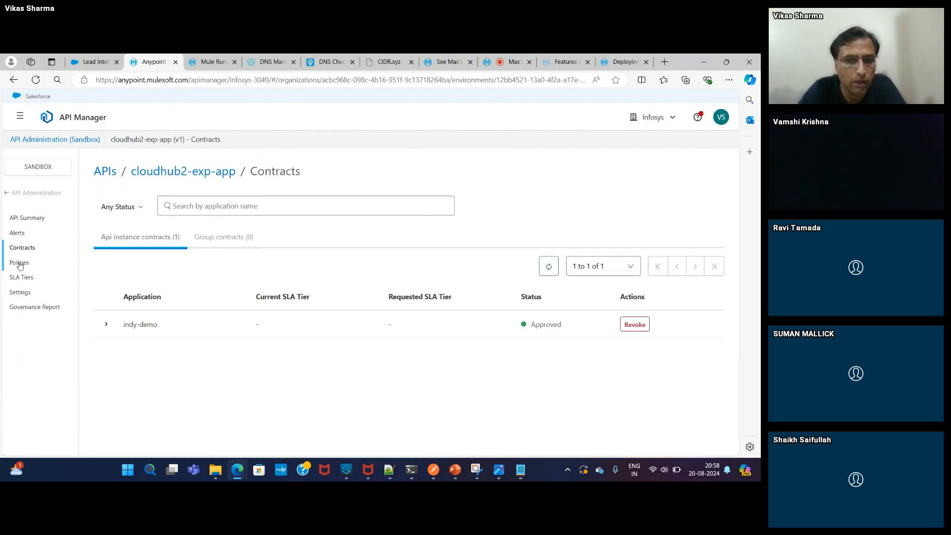
pyautogui.click(20, 264)
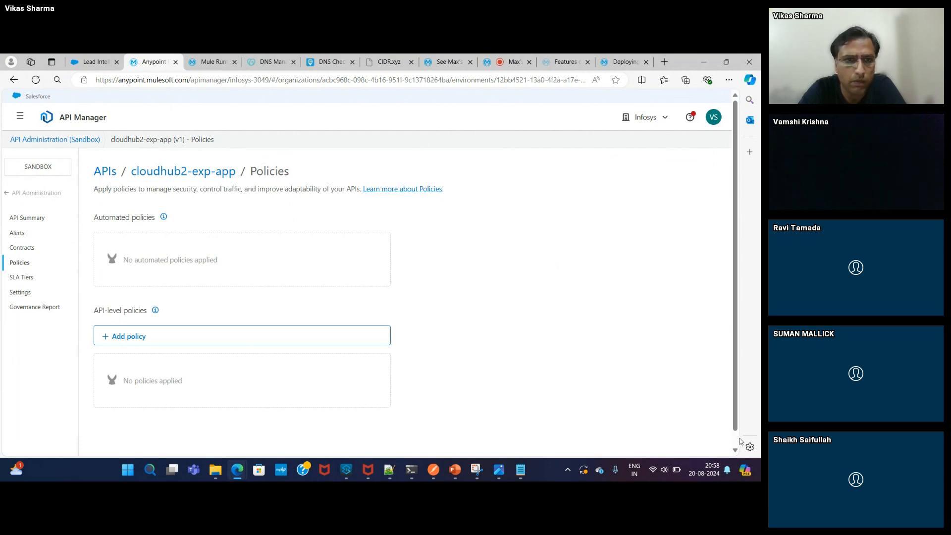
pyautogui.click(22, 279)
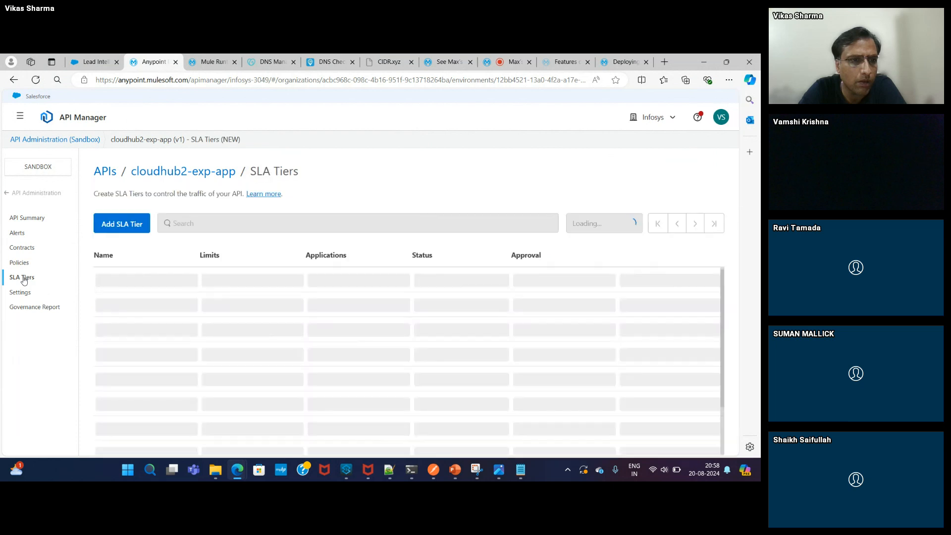
pyautogui.click(19, 294)
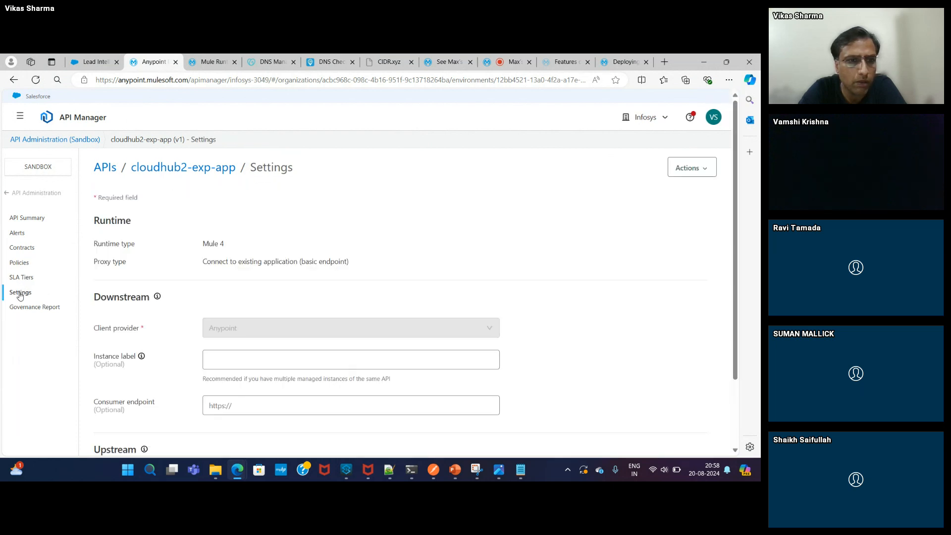
pyautogui.scroll(-1, 735, 397)
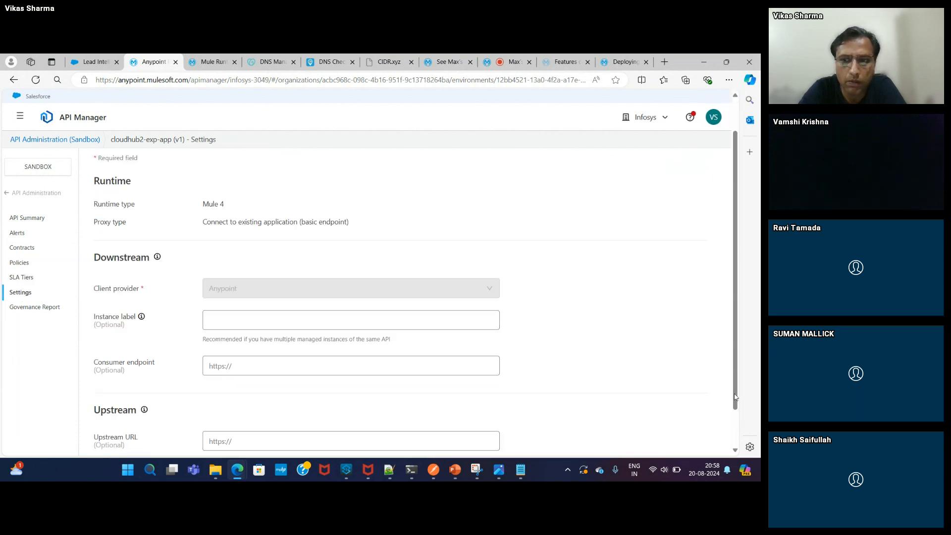
pyautogui.scroll(-1, 735, 396)
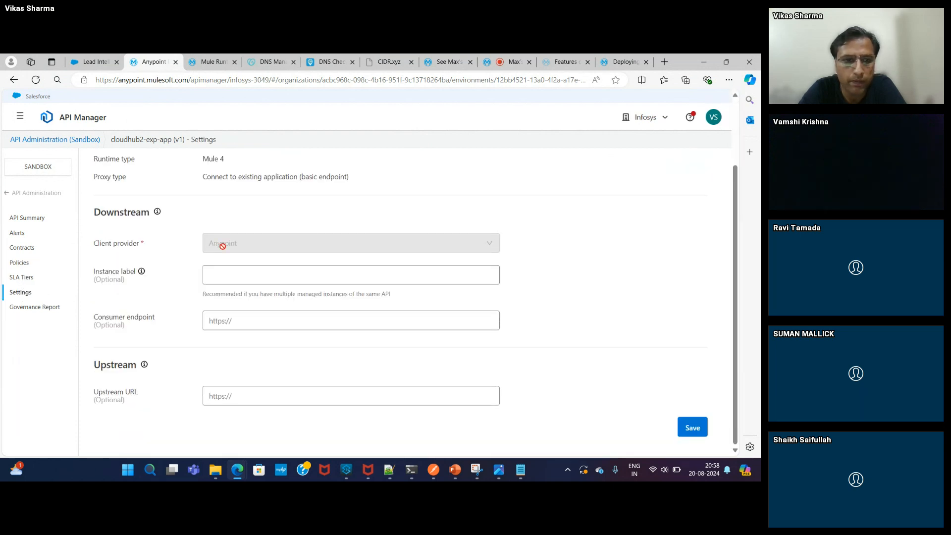
pyautogui.click(12, 194)
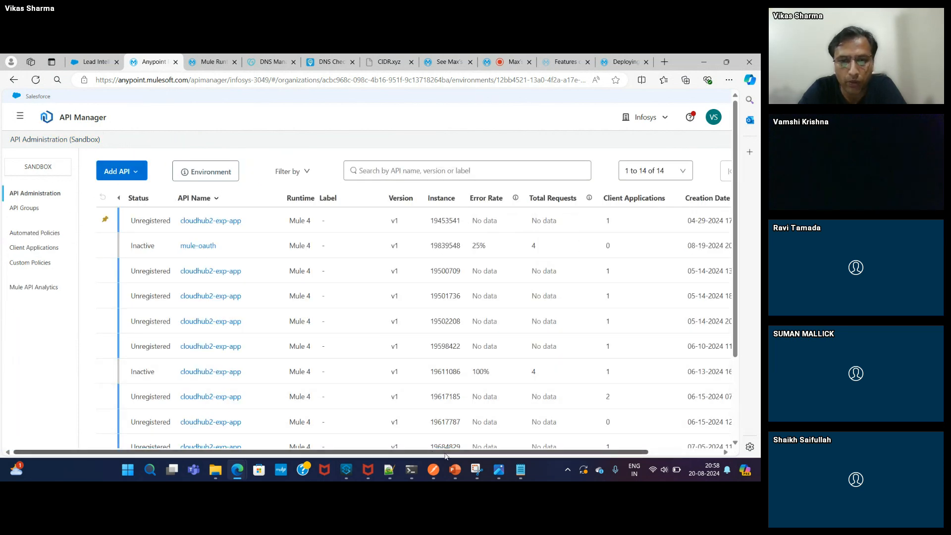
pyautogui.click(346, 470)
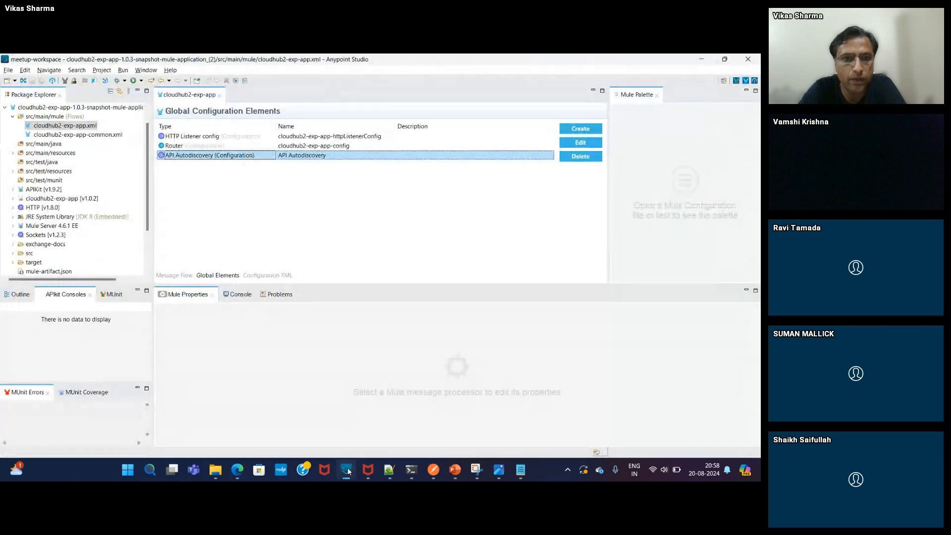
# - Check the API Autodiscovery configuration's API id 19843063 in Global Elements
pyautogui.doubleClick(245, 157)
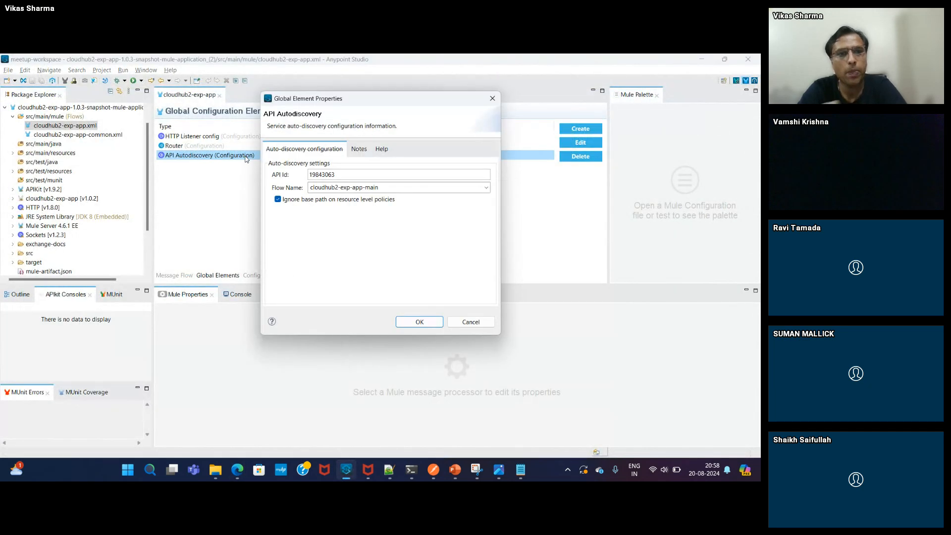
pyautogui.press('Escape')
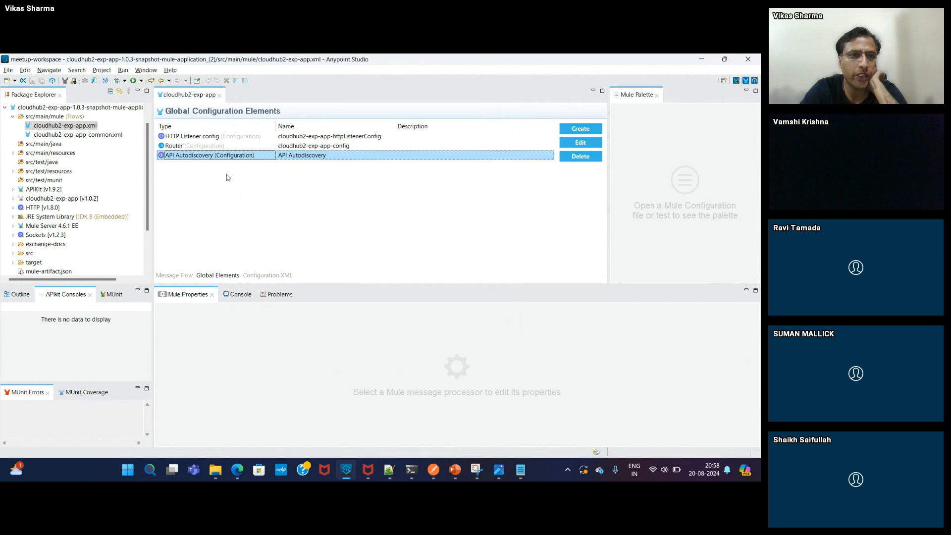
pyautogui.click(174, 276)
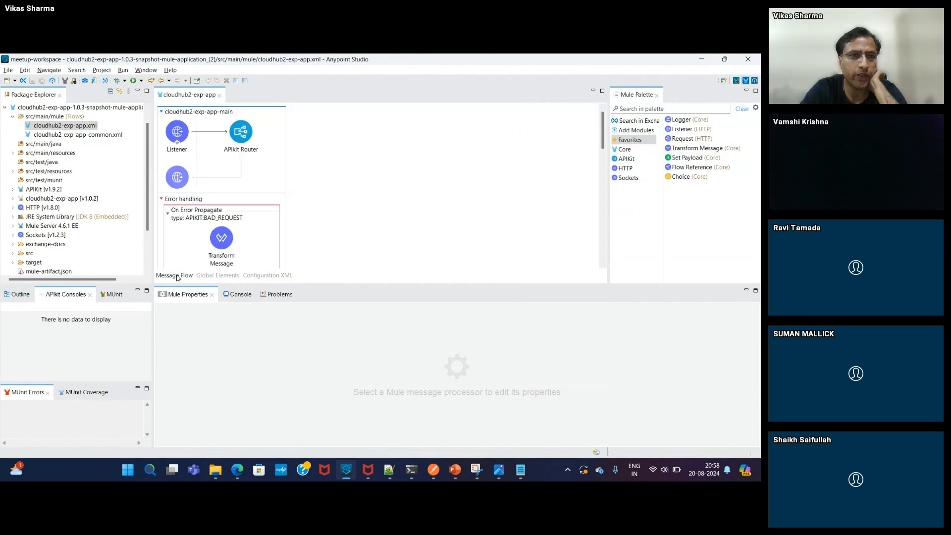
# - In cloudhub2-exp-app-common.xml, confirm the HTTP request configuration's Host targets acct-ch2-prc-app, then cancel
pyautogui.doubleClick(99, 134)
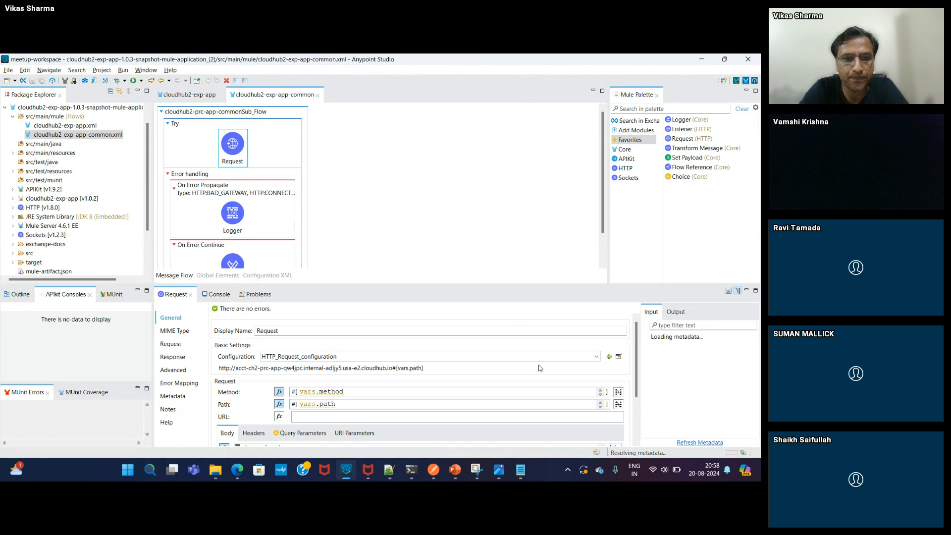
pyautogui.click(619, 357)
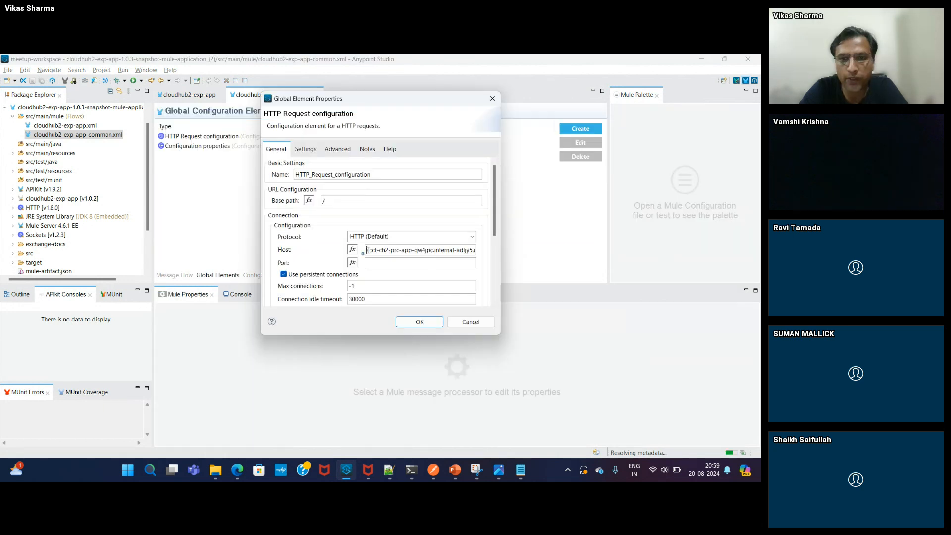
pyautogui.moveTo(367, 250); pyautogui.dragTo(475, 252)
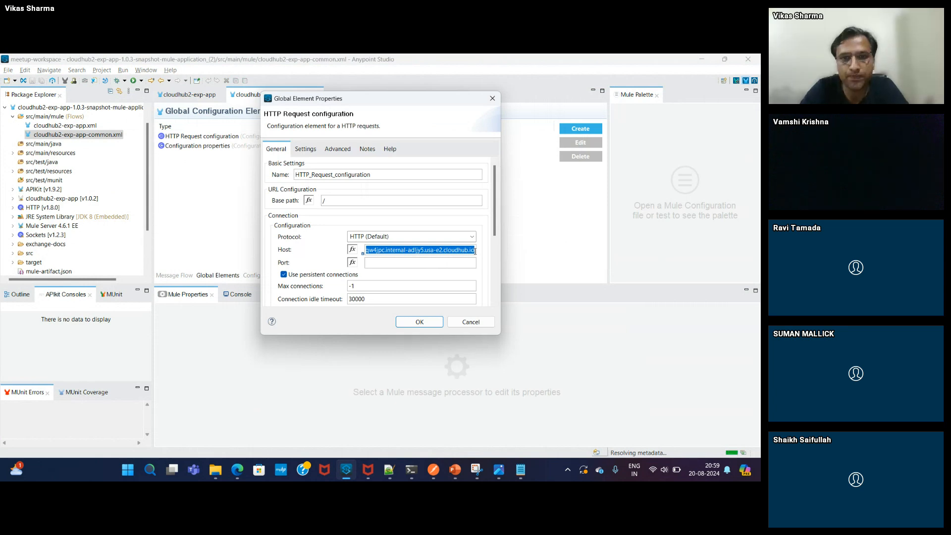
pyautogui.click(471, 322)
pyautogui.hotkey('alt', 'Tab')
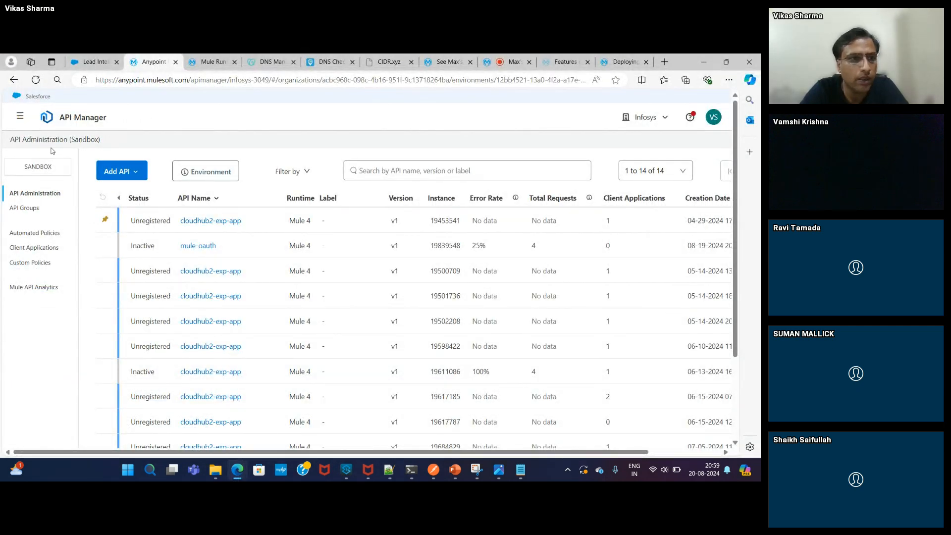
# - In Runtime Manager, open running acct-ch2-exp-app and read its yourintegrationbuddy.xyz endpoint under Ingress
pyautogui.click(17, 117)
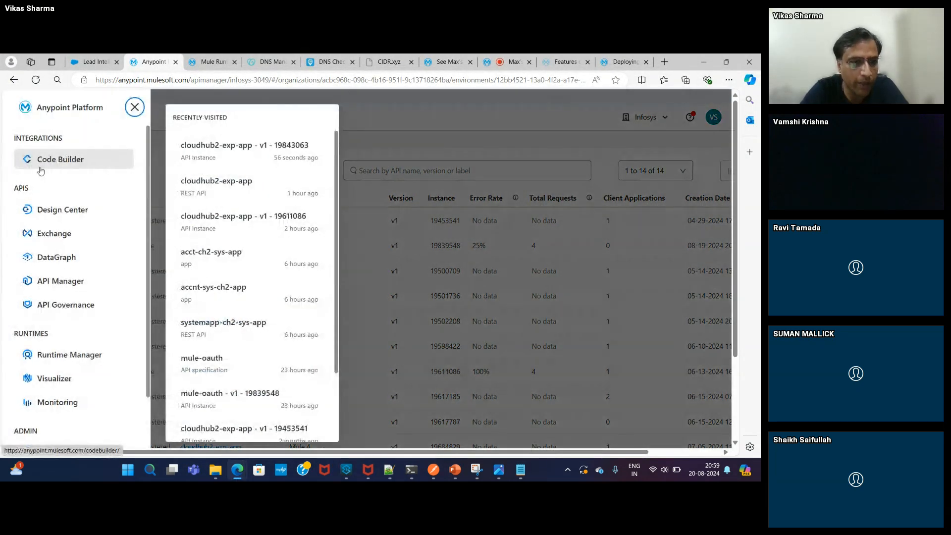
pyautogui.click(70, 355)
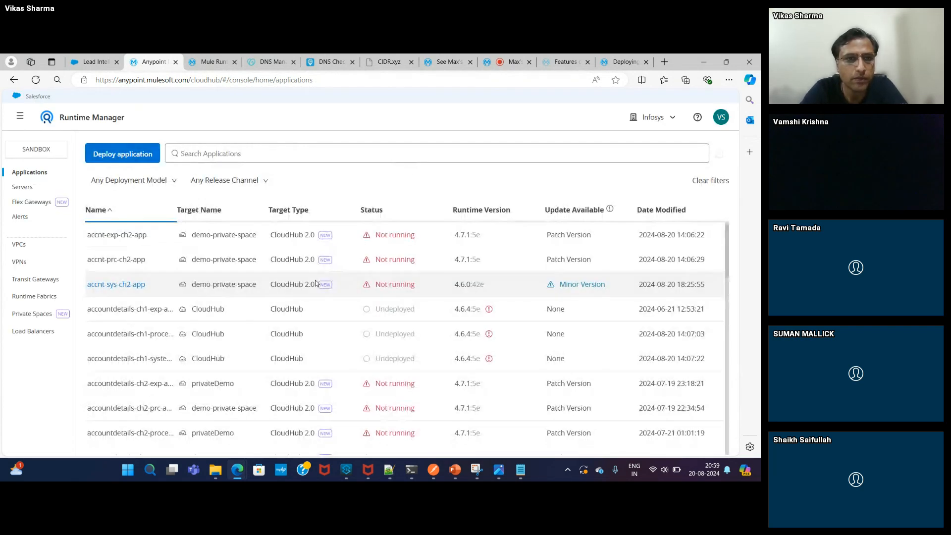
pyautogui.click(381, 212)
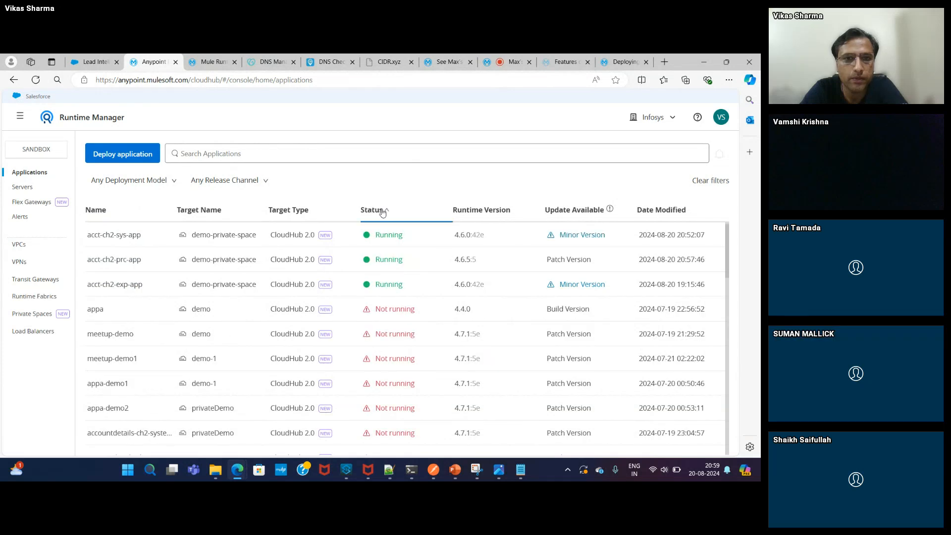
pyautogui.click(111, 286)
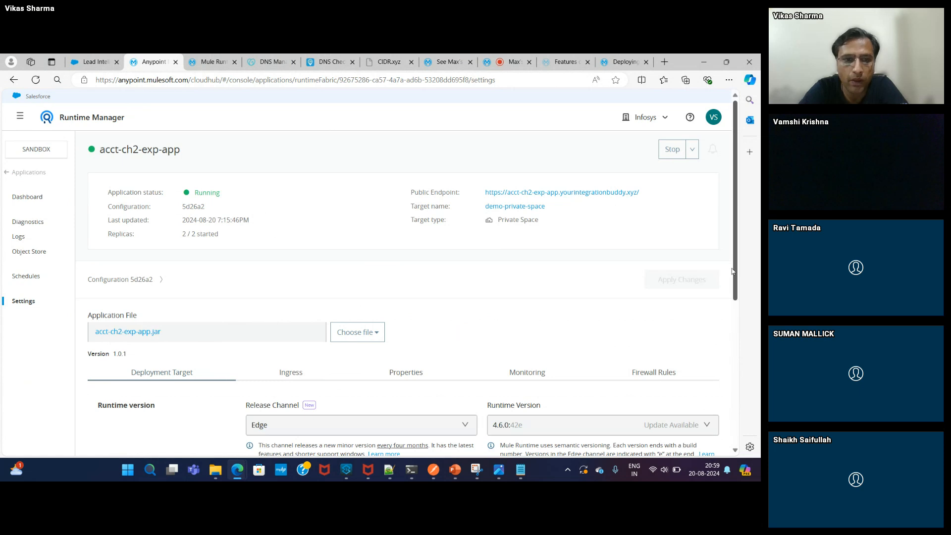
pyautogui.moveTo(736, 272); pyautogui.dragTo(738, 347)
pyautogui.click(290, 235)
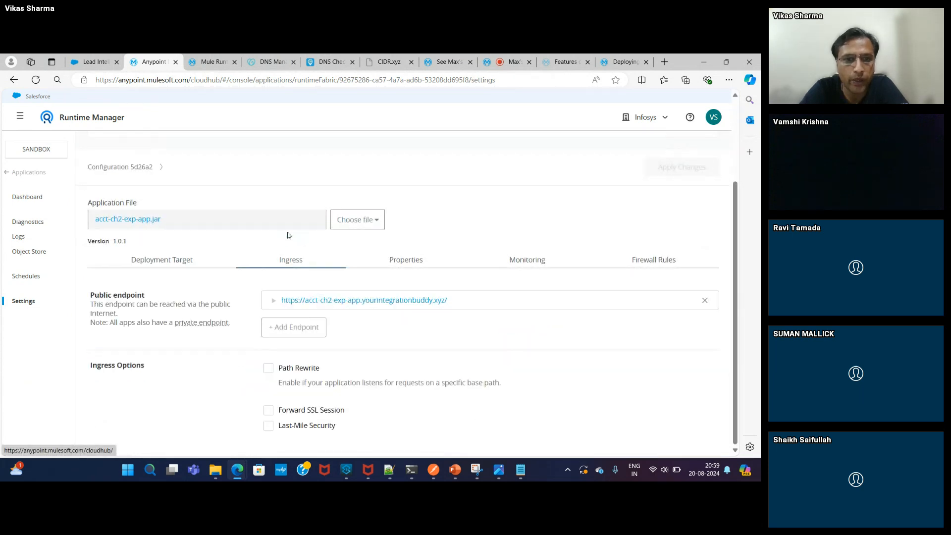
pyautogui.click(434, 470)
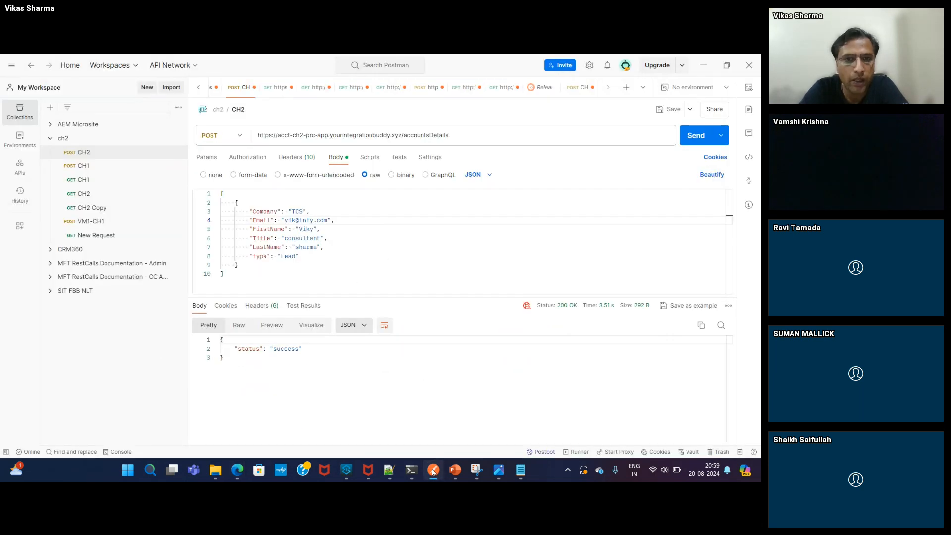
# - Change the request URL host to acct-ch2-exp-app
pyautogui.click(292, 134)
pyautogui.press('BackSpace')
pyautogui.press('BackSpace')
pyautogui.press('BackSpace')
pyautogui.press('BackSpace')
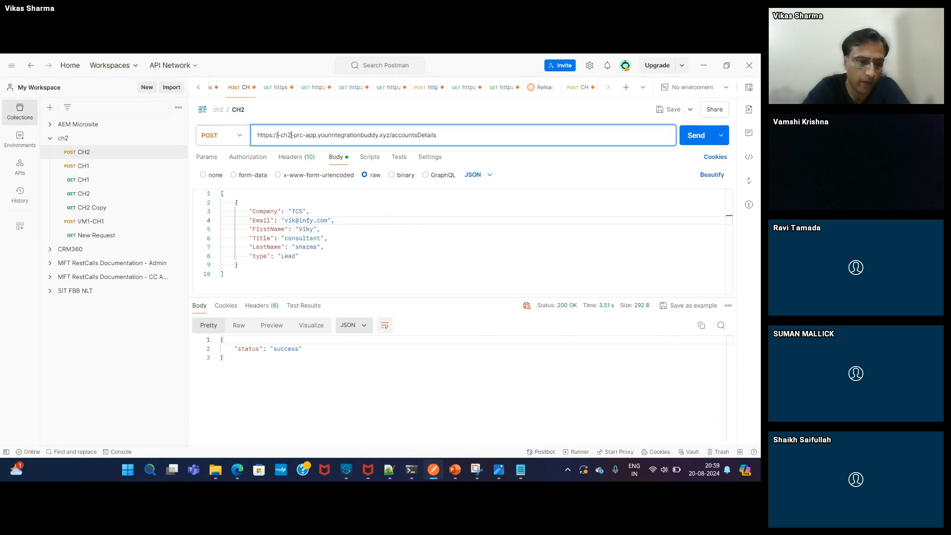
pyautogui.write('ex')
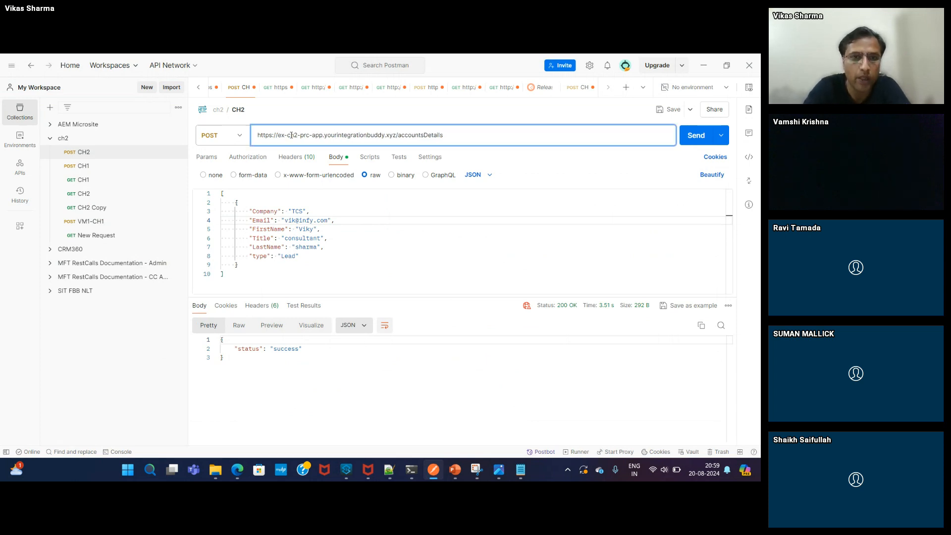
pyautogui.write('p')
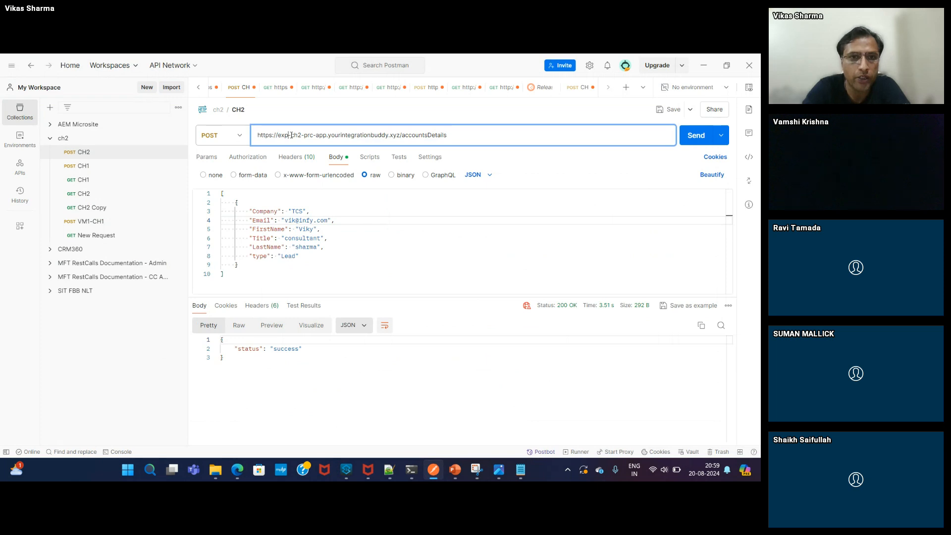
pyautogui.press('BackSpace')
pyautogui.press('BackSpace')
pyautogui.press('BackSpace')
pyautogui.write('acct')
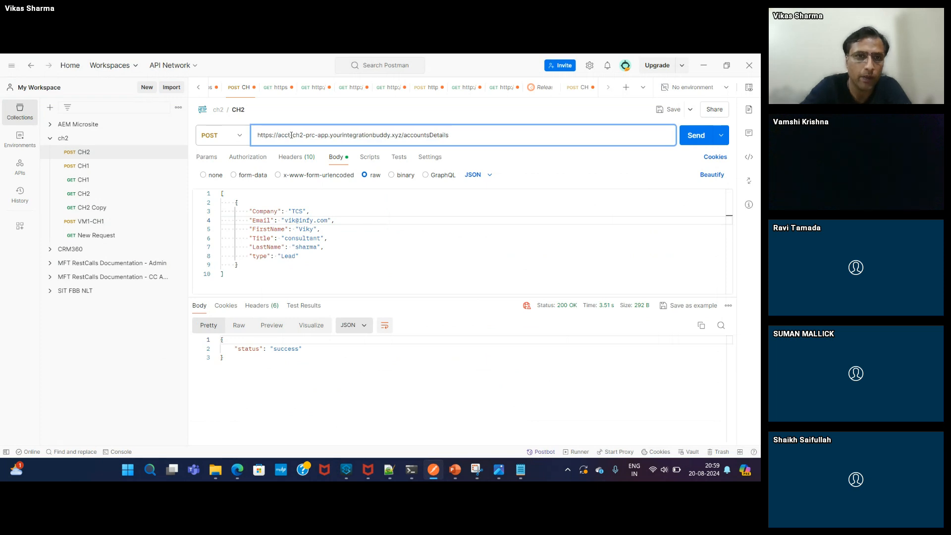
pyautogui.doubleClick(311, 135)
pyautogui.write('e')
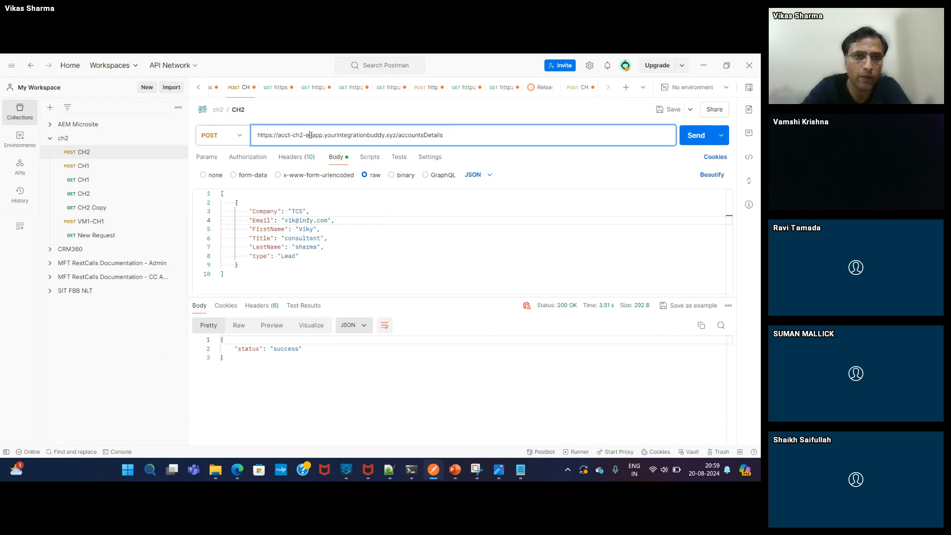
pyautogui.write('xp')
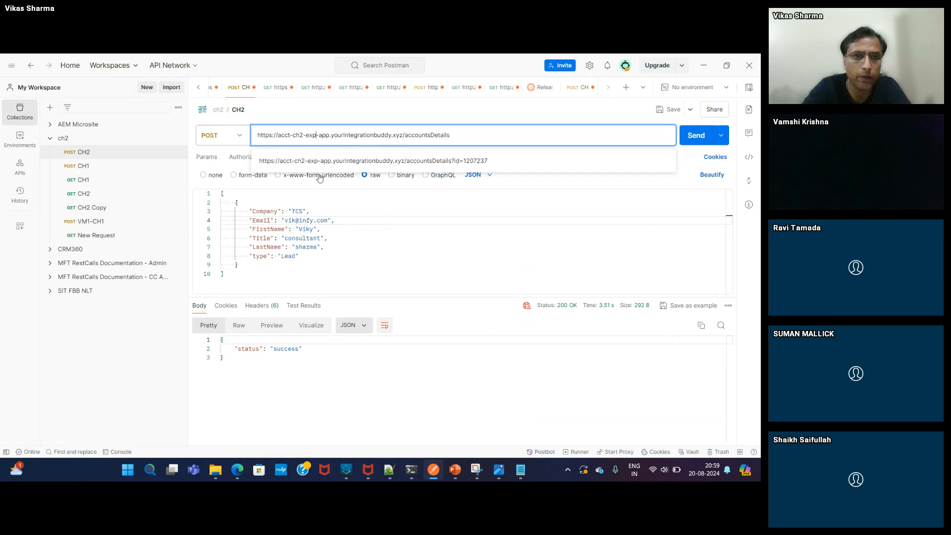
# - Edit the JSON body to company Wipro, a wipro email domain, new first/last names, title Associate
pyautogui.doubleClick(296, 212)
pyautogui.write('Wi')
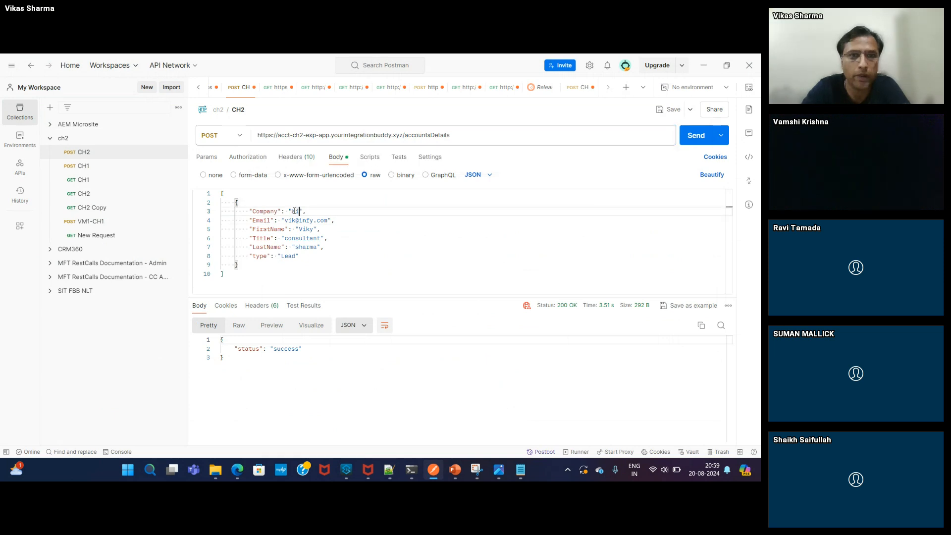
pyautogui.write('pro')
pyautogui.click(297, 220)
pyautogui.write('as')
pyautogui.doubleClick(311, 220)
pyautogui.write('wipro')
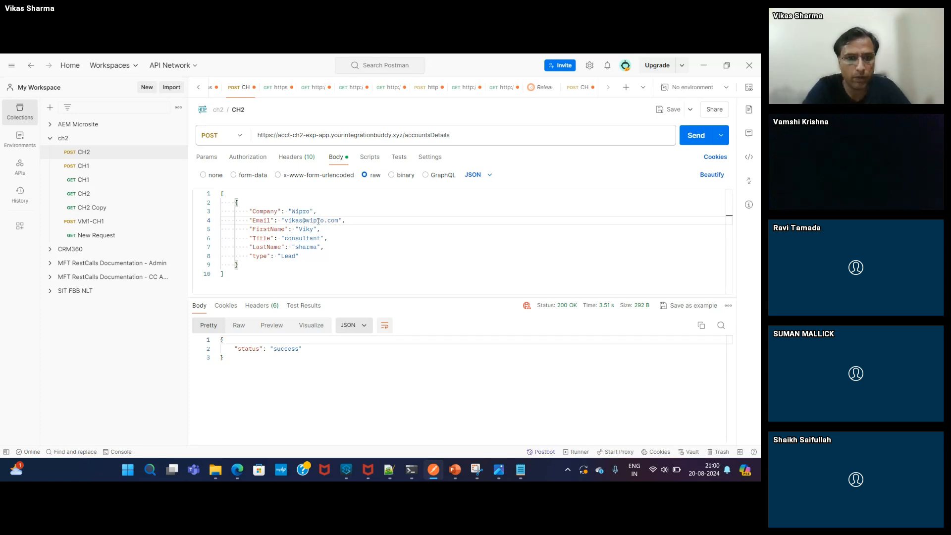
pyautogui.doubleClick(303, 229)
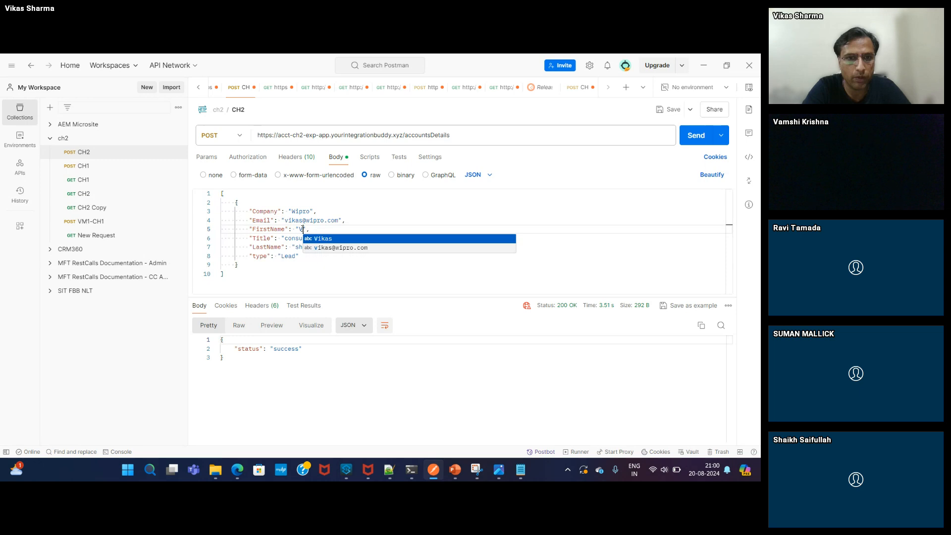
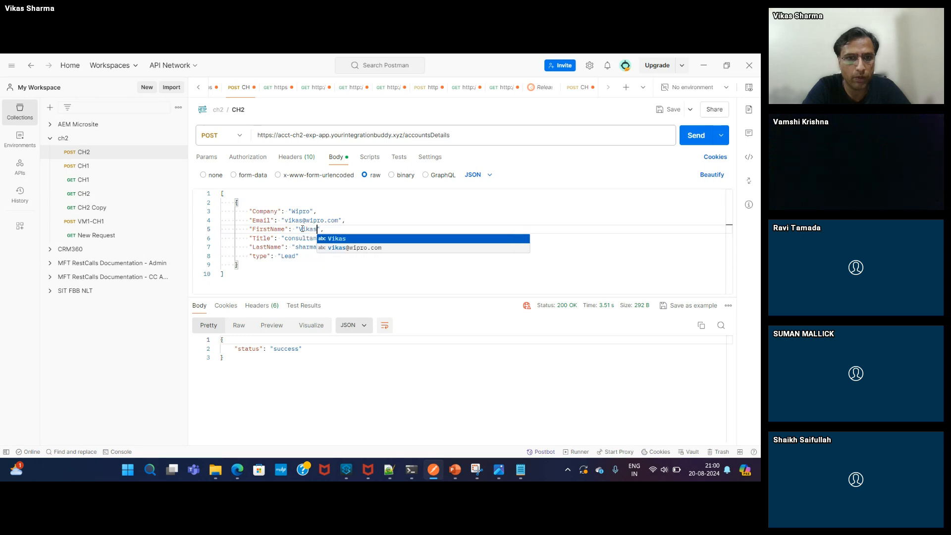
pyautogui.doubleClick(298, 240)
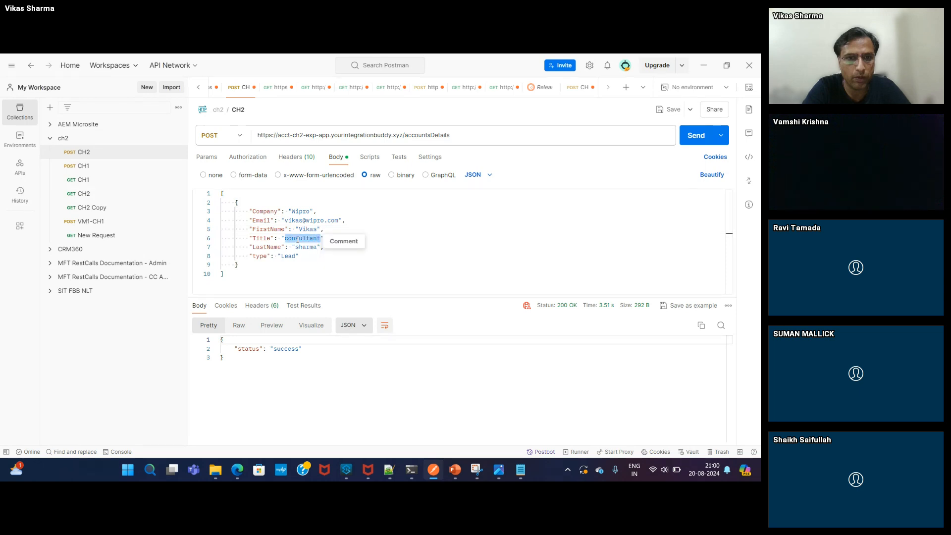
pyautogui.write('Associate')
pyautogui.doubleClick(305, 248)
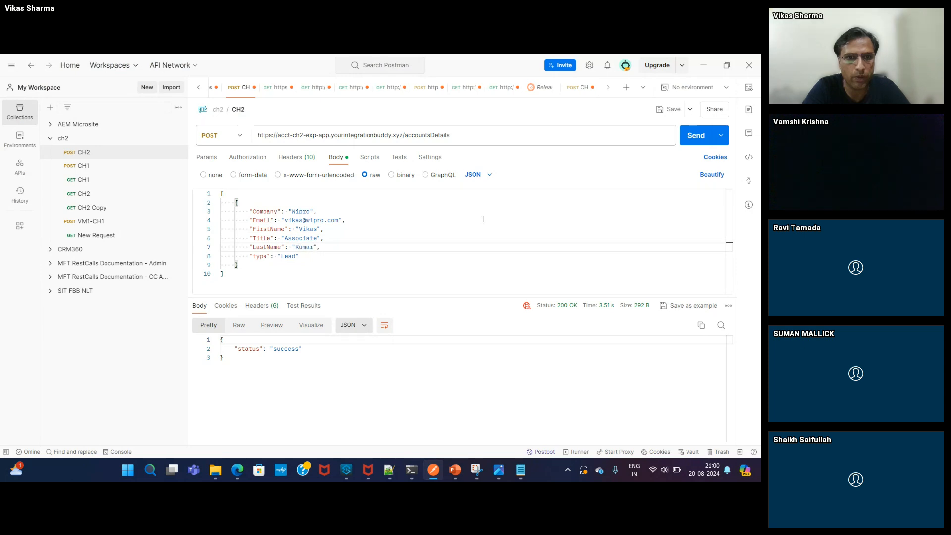
# - Send the POST with client_id and client_secret headers enabled, getting 200 OK
pyautogui.click(696, 136)
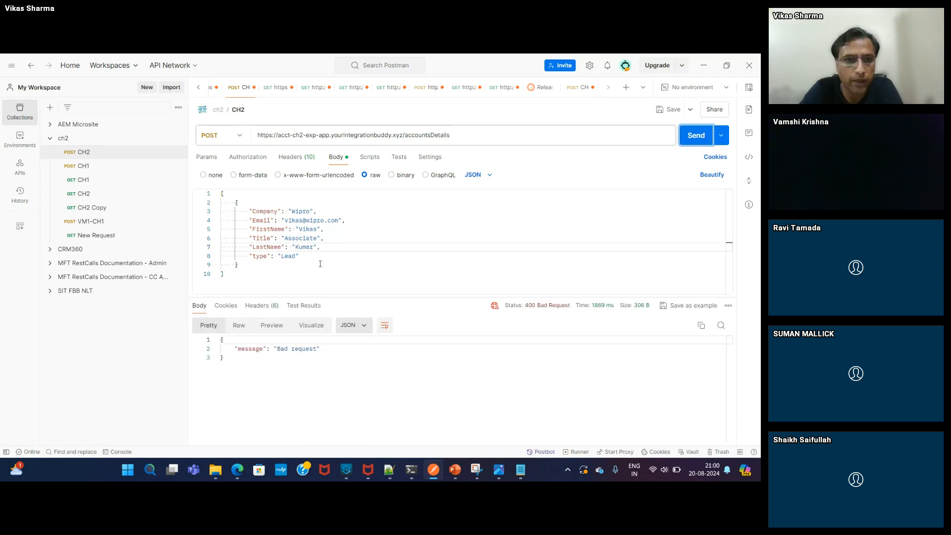
pyautogui.click(286, 157)
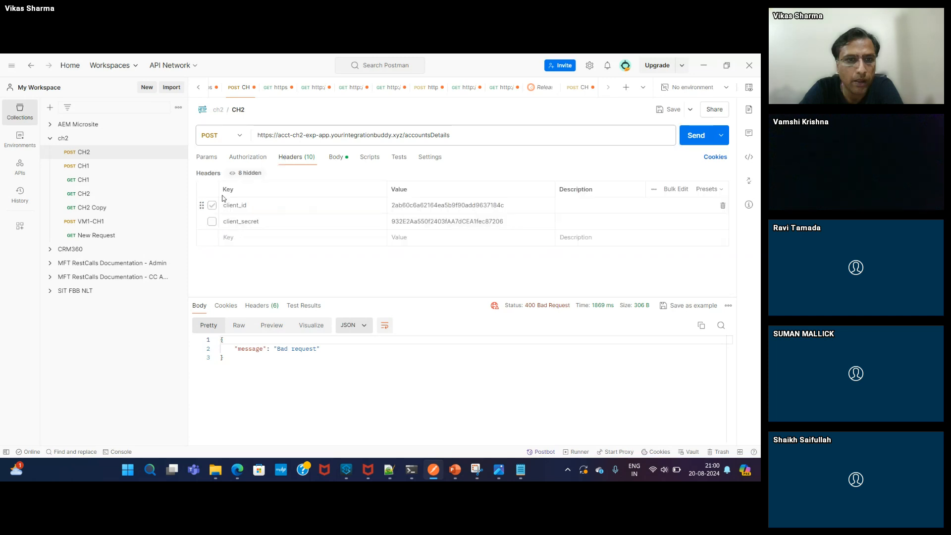
pyautogui.click(212, 205)
pyautogui.click(212, 221)
pyautogui.click(337, 159)
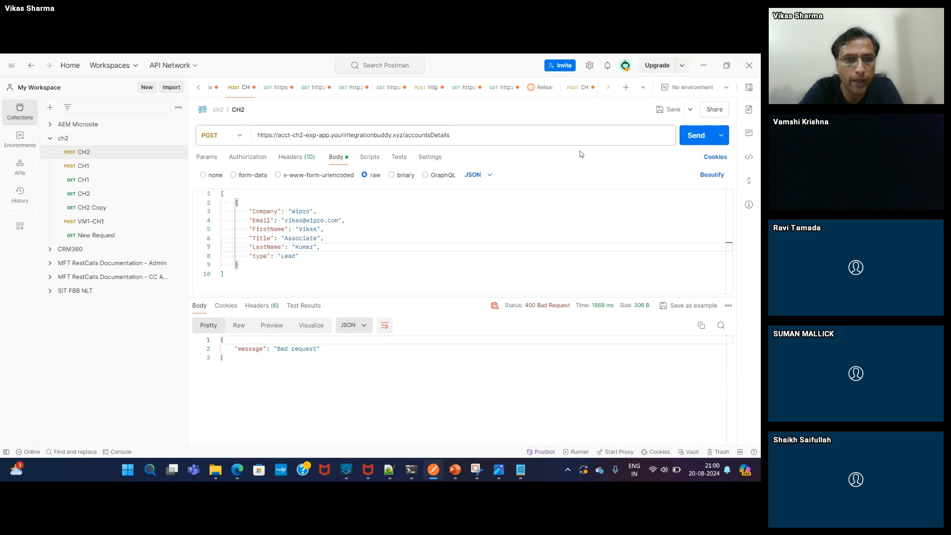
pyautogui.hotkey('ctrl', 'Return')
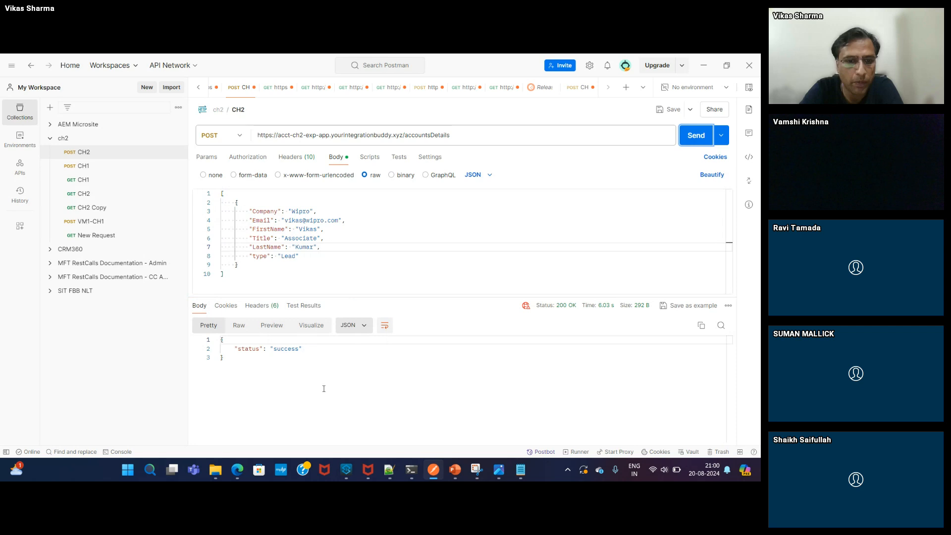
pyautogui.click(237, 469)
pyautogui.click(186, 415)
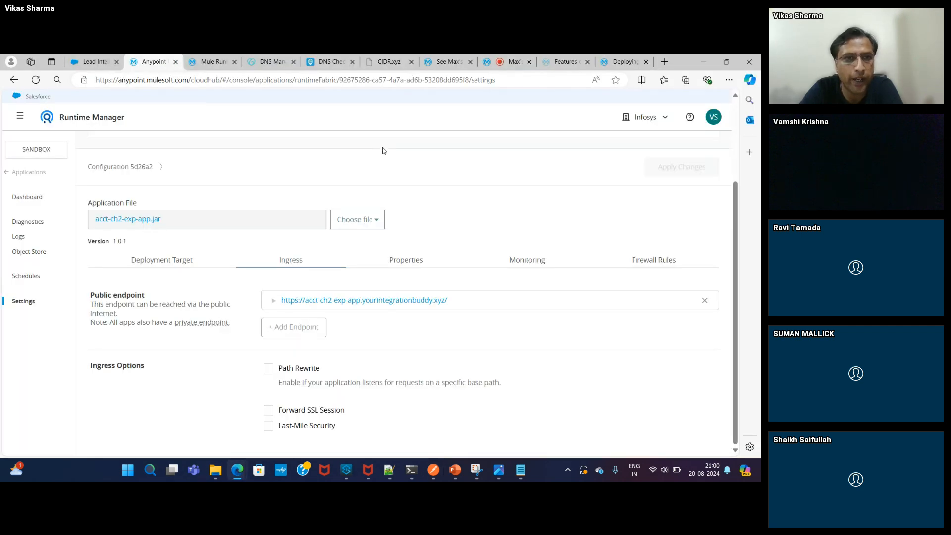
# - Refresh Salesforce My Leads to confirm the new Wipro lead as row 30, then view CloudHub 2.0 Features
pyautogui.click(99, 64)
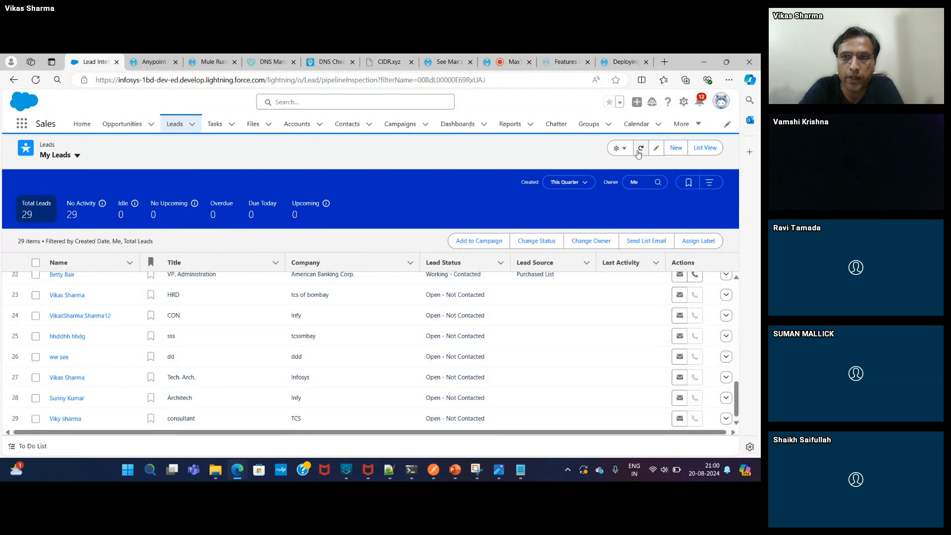
pyautogui.click(640, 149)
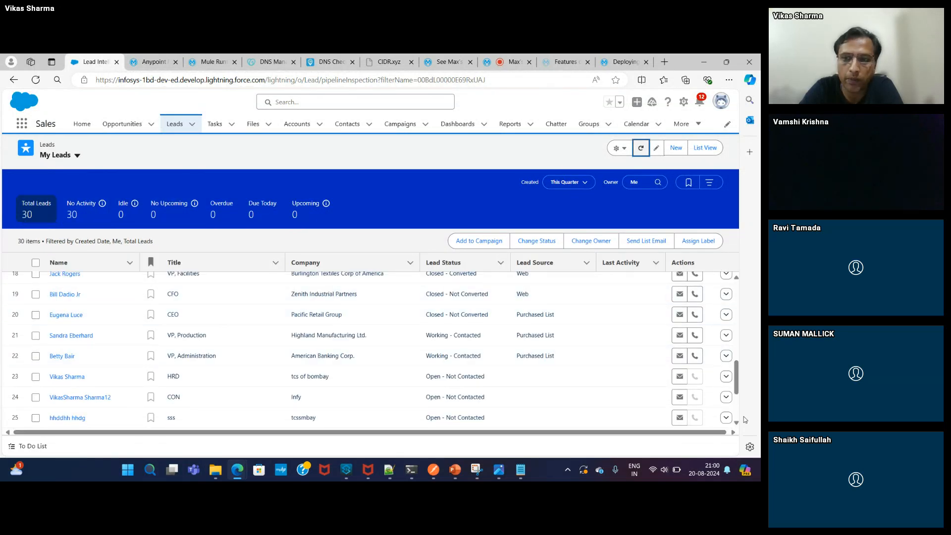
pyautogui.click(737, 407)
pyautogui.click(737, 421)
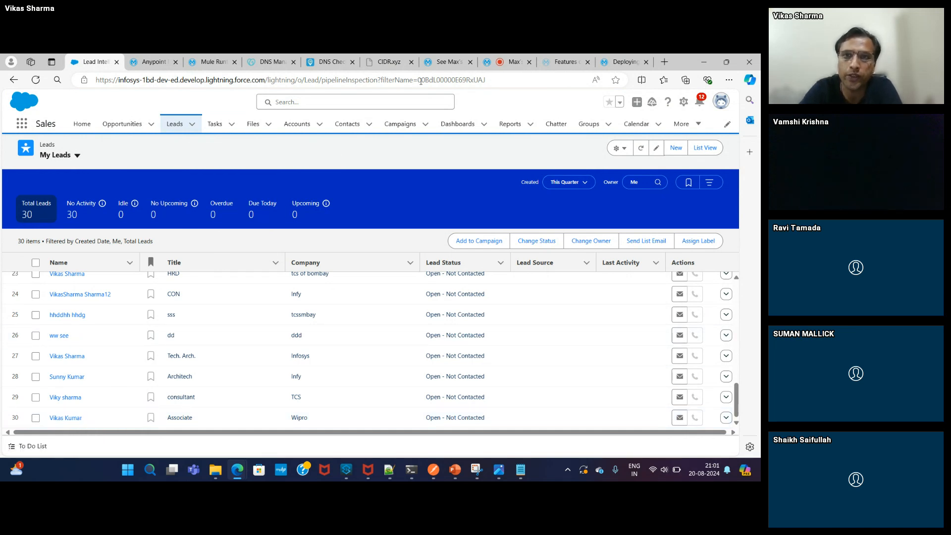
pyautogui.click(563, 61)
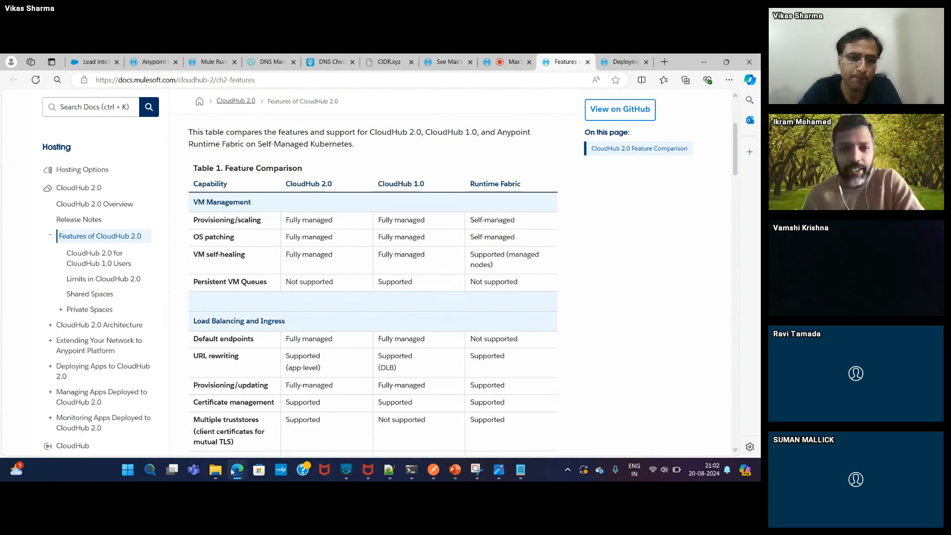
# - Return to the Max's meetup browser tab with the CH 2.0 Features meeting
pyautogui.moveTo(233, 470)
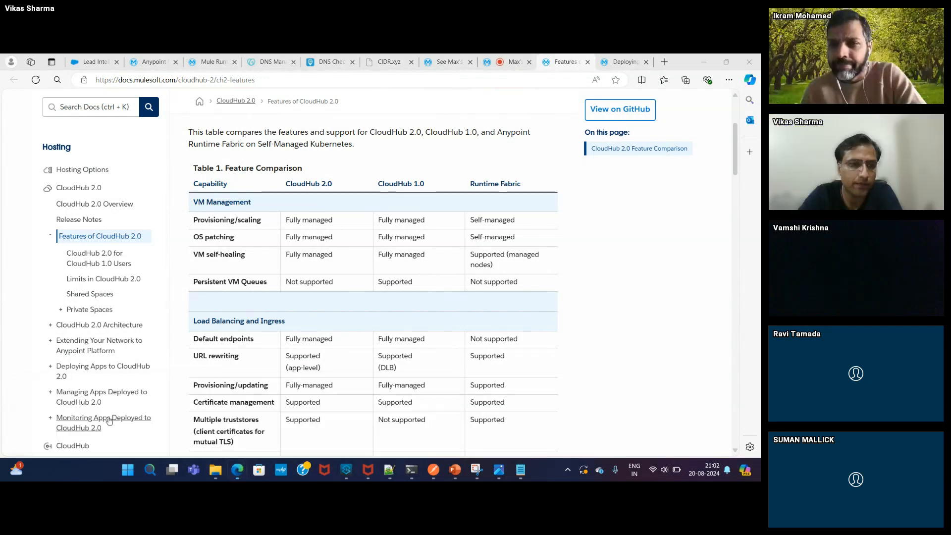
pyautogui.click(490, 60)
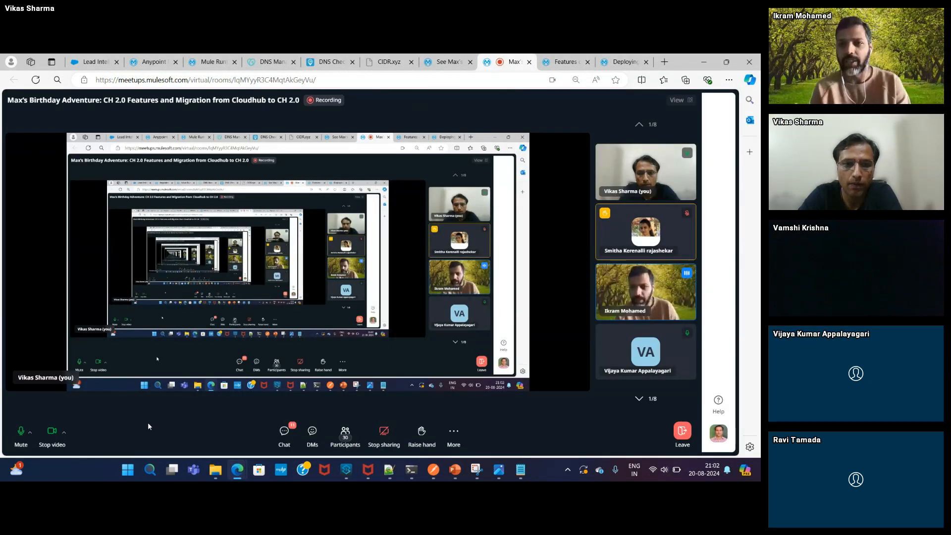
pyautogui.click(50, 434)
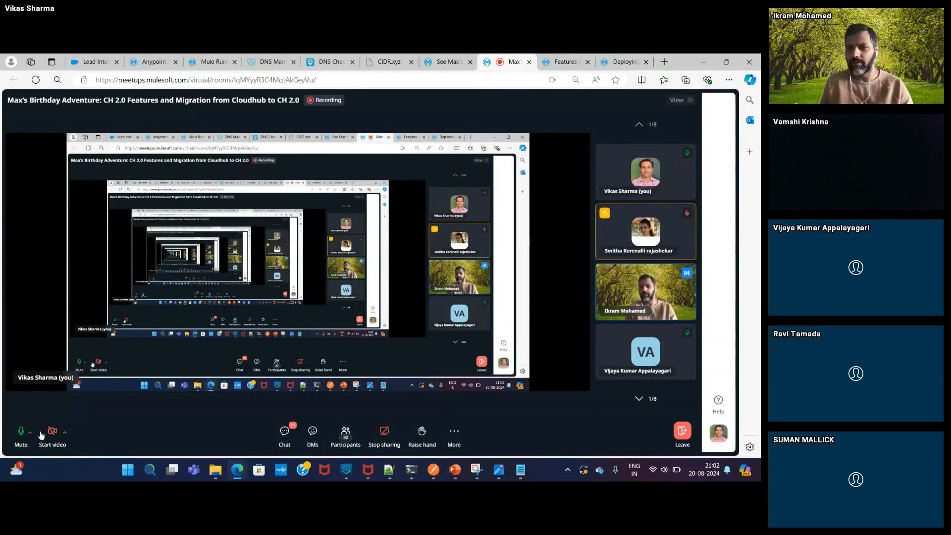
pyautogui.click(48, 433)
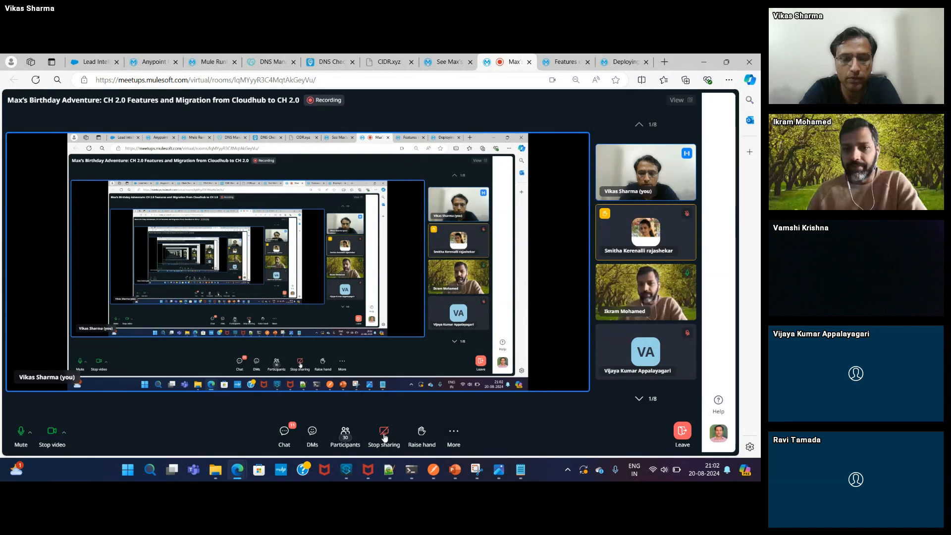
pyautogui.moveTo(238, 469)
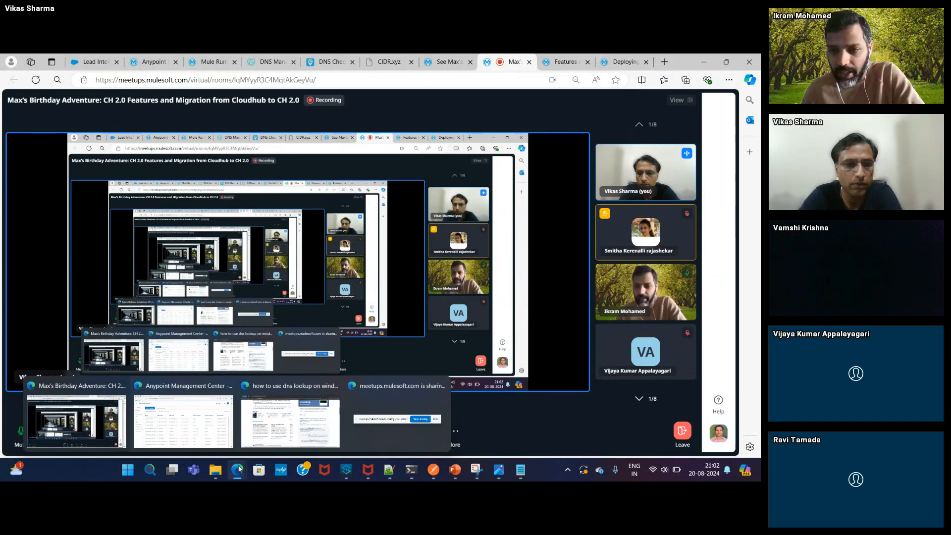